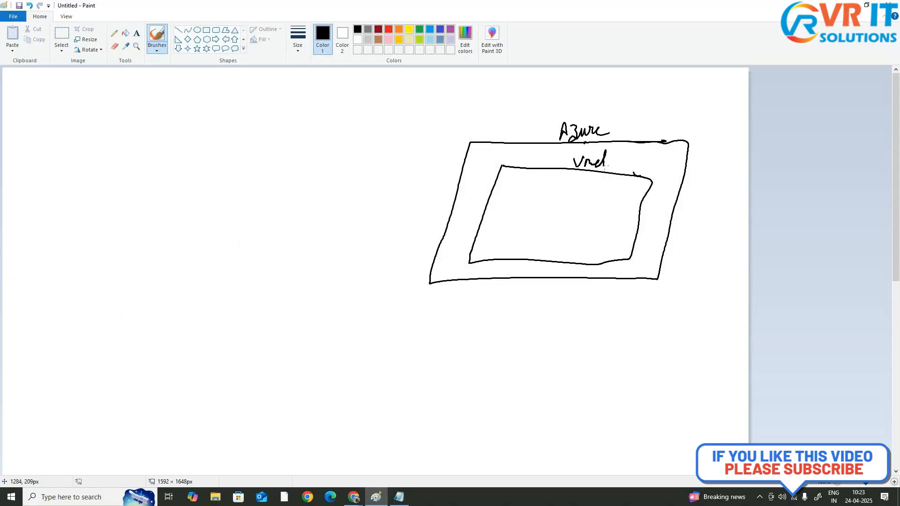
# Draw a monitor inside the Vnet box, label it "VM", and write an underlined "Private IP" beside it
pyautogui.moveTo(540, 197)
pyautogui.mouseDown()
pyautogui.moveTo(571, 190)
pyautogui.moveTo(580, 216)
pyautogui.moveTo(561, 189)
pyautogui.mouseUp()
pyautogui.moveTo(552, 229)
pyautogui.mouseDown()
pyautogui.moveTo(545, 235)
pyautogui.moveTo(556, 233)
pyautogui.mouseUp()
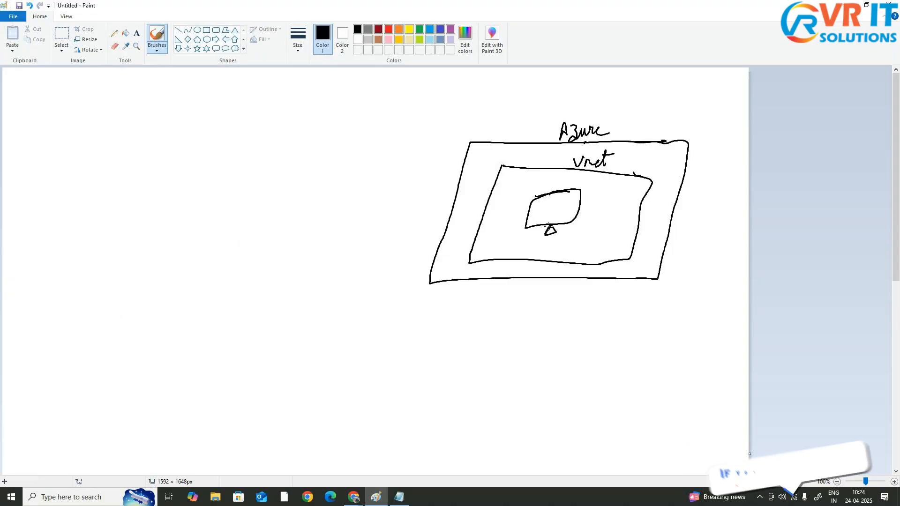
pyautogui.moveTo(550, 200)
pyautogui.mouseDown()
pyautogui.moveTo(571, 203)
pyautogui.moveTo(571, 237)
pyautogui.mouseUp()
pyautogui.moveTo(572, 226)
pyautogui.mouseDown()
pyautogui.moveTo(620, 220)
pyautogui.moveTo(545, 250)
pyautogui.mouseUp()
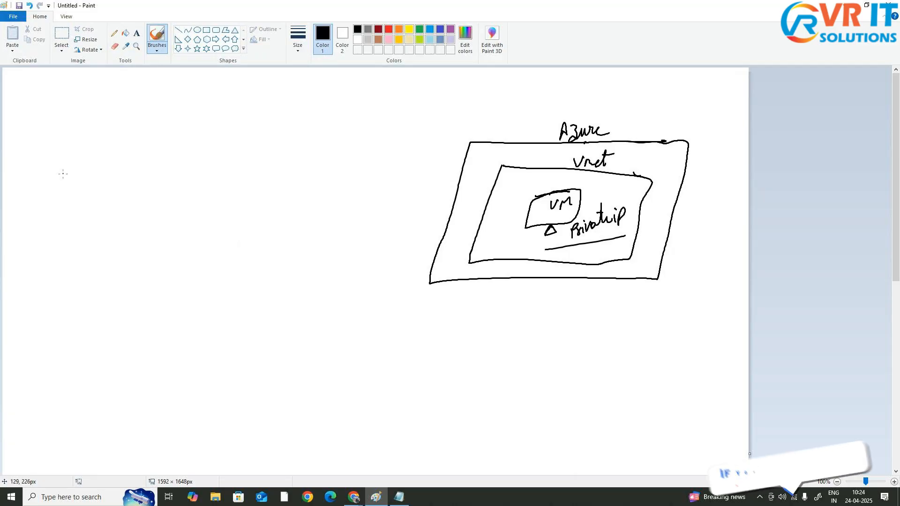
# Draw a stick figure at the far side of the canvas from the Azure box, with a long arrow to the VM
pyautogui.moveTo(97, 192); pyautogui.dragTo(100, 229)
pyautogui.moveTo(100, 213); pyautogui.dragTo(91, 223)
pyautogui.moveTo(102, 214)
pyautogui.mouseDown()
pyautogui.moveTo(109, 220)
pyautogui.moveTo(123, 201)
pyautogui.moveTo(529, 205)
pyautogui.moveTo(507, 210)
pyautogui.mouseUp()
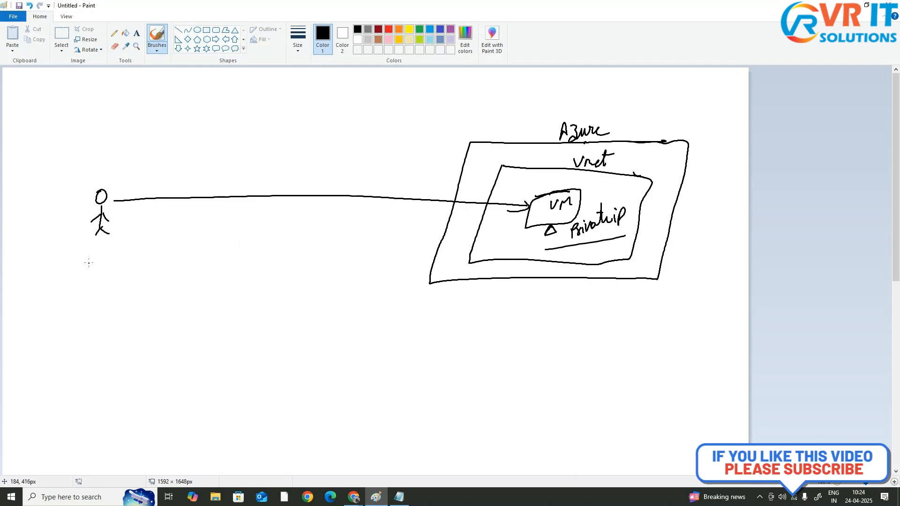
# Write "Local Machine" with an underline beneath the stick figure and draw a curved boundary line beside it
pyautogui.moveTo(90, 252)
pyautogui.mouseDown()
pyautogui.moveTo(100, 276)
pyautogui.moveTo(132, 266)
pyautogui.mouseUp()
pyautogui.moveTo(89, 301)
pyautogui.mouseDown()
pyautogui.moveTo(89, 290)
pyautogui.moveTo(143, 283)
pyautogui.mouseUp()
pyautogui.moveTo(83, 335); pyautogui.dragTo(137, 307)
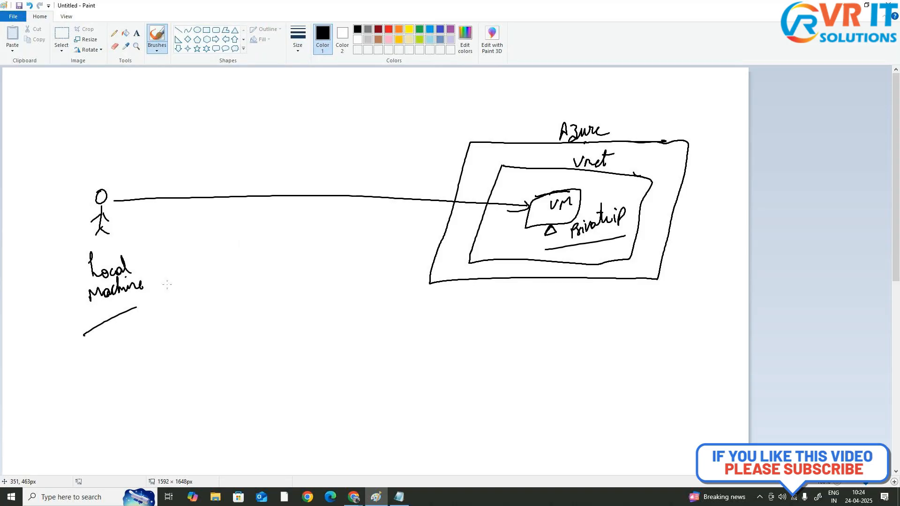
pyautogui.moveTo(119, 158); pyautogui.dragTo(152, 298)
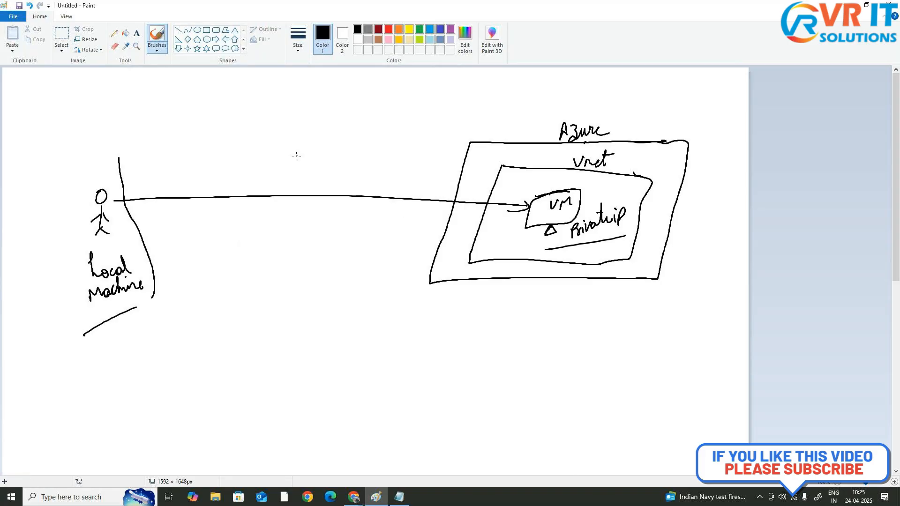
# Write "VPN-Gateway" above the connection arrow and "Route" below that label, underlining both
pyautogui.moveTo(276, 143)
pyautogui.mouseDown()
pyautogui.moveTo(306, 134)
pyautogui.moveTo(346, 146)
pyautogui.mouseUp()
pyautogui.moveTo(339, 133)
pyautogui.mouseDown()
pyautogui.moveTo(370, 131)
pyautogui.moveTo(383, 146)
pyautogui.moveTo(262, 164)
pyautogui.mouseUp()
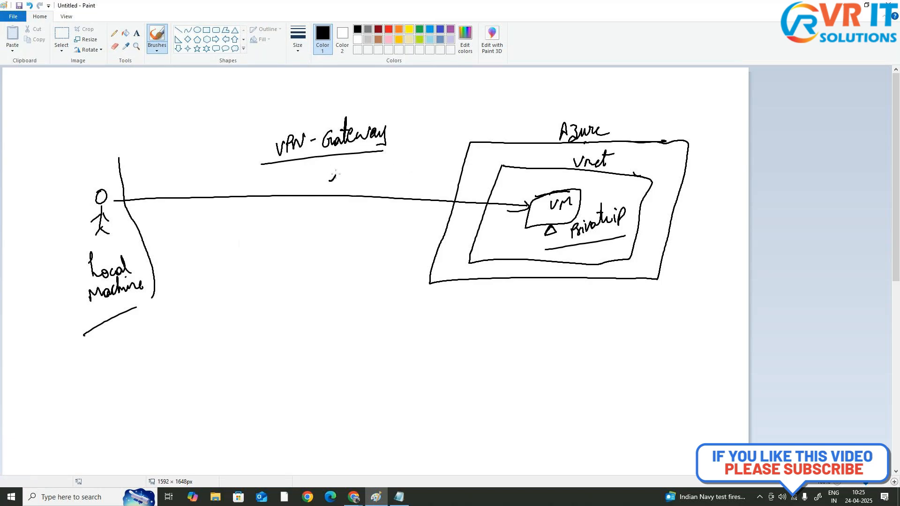
pyautogui.moveTo(337, 169)
pyautogui.mouseDown()
pyautogui.moveTo(346, 175)
pyautogui.moveTo(372, 161)
pyautogui.mouseUp()
pyautogui.moveTo(373, 164); pyautogui.dragTo(373, 177)
pyautogui.moveTo(404, 176); pyautogui.dragTo(277, 202)
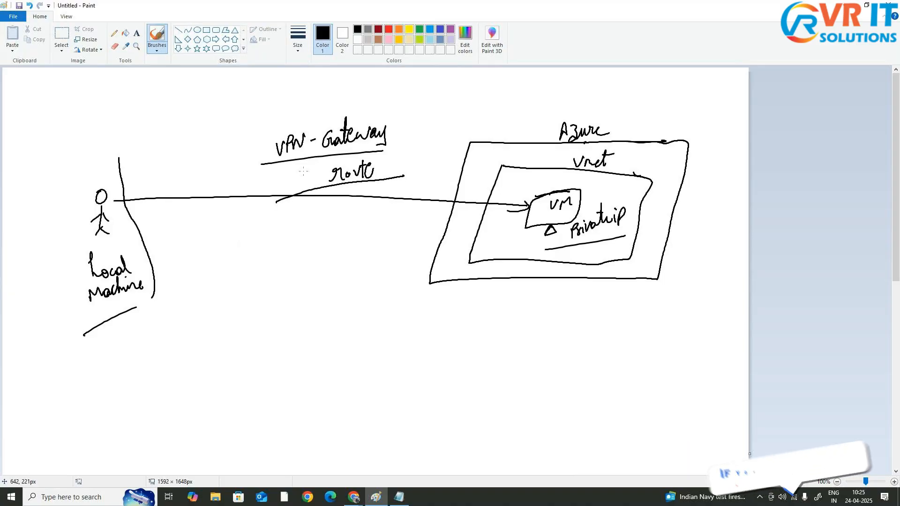
# Write "CIDR-Values" under the Route label, across the connection arrow, and underline it
pyautogui.moveTo(298, 209); pyautogui.dragTo(293, 207)
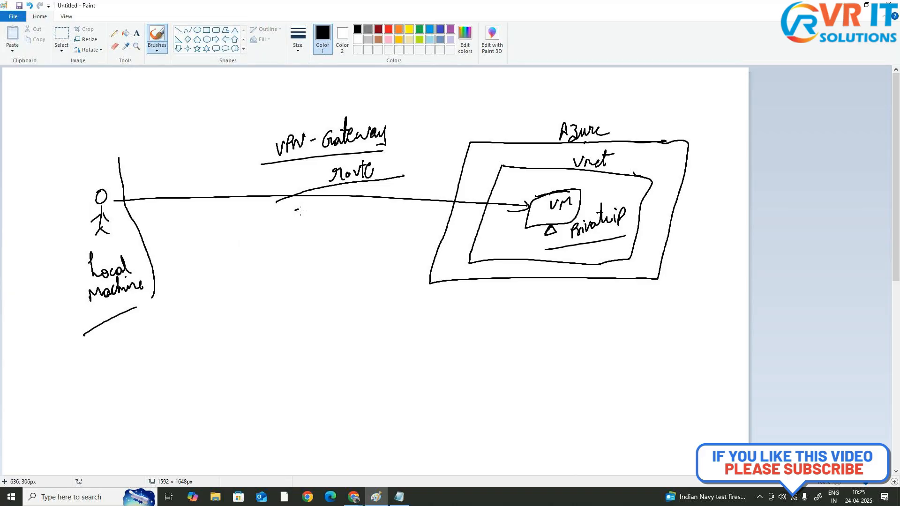
pyautogui.moveTo(309, 210)
pyautogui.mouseDown()
pyautogui.moveTo(304, 223)
pyautogui.moveTo(313, 219)
pyautogui.mouseUp()
pyautogui.moveTo(319, 208)
pyautogui.mouseDown()
pyautogui.moveTo(319, 218)
pyautogui.moveTo(359, 200)
pyautogui.mouseUp()
pyautogui.click(333, 202)
pyautogui.moveTo(362, 192)
pyautogui.mouseDown()
pyautogui.moveTo(382, 199)
pyautogui.moveTo(415, 187)
pyautogui.moveTo(271, 243)
pyautogui.mouseUp()
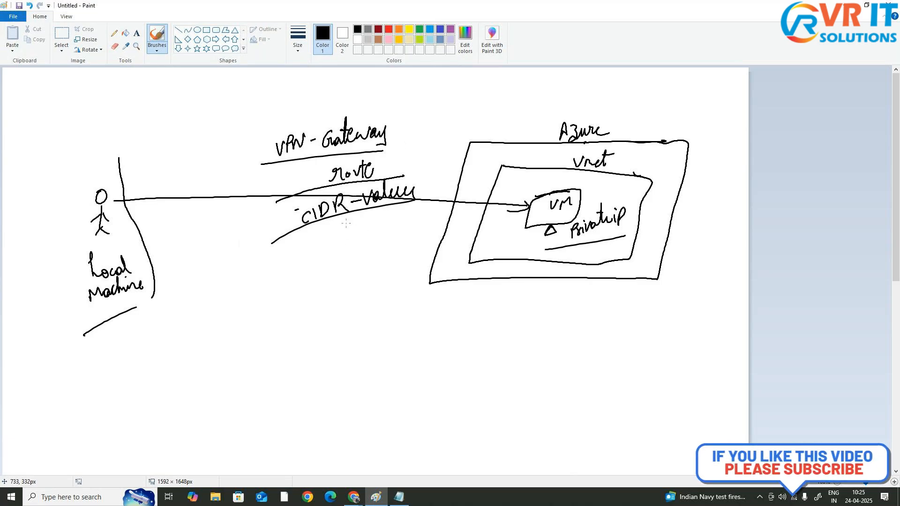
# Write "SSL Certificate" under the CIDR label, underline it, and draw a bracket line along the requirements list
pyautogui.moveTo(335, 228)
pyautogui.mouseDown()
pyautogui.moveTo(350, 231)
pyautogui.moveTo(357, 213)
pyautogui.moveTo(365, 244)
pyautogui.moveTo(393, 221)
pyautogui.mouseUp()
pyautogui.click(366, 223)
pyautogui.moveTo(297, 235); pyautogui.dragTo(288, 253)
pyautogui.moveTo(313, 233)
pyautogui.mouseDown()
pyautogui.moveTo(304, 247)
pyautogui.moveTo(326, 240)
pyautogui.mouseUp()
pyautogui.moveTo(290, 259); pyautogui.dragTo(342, 245)
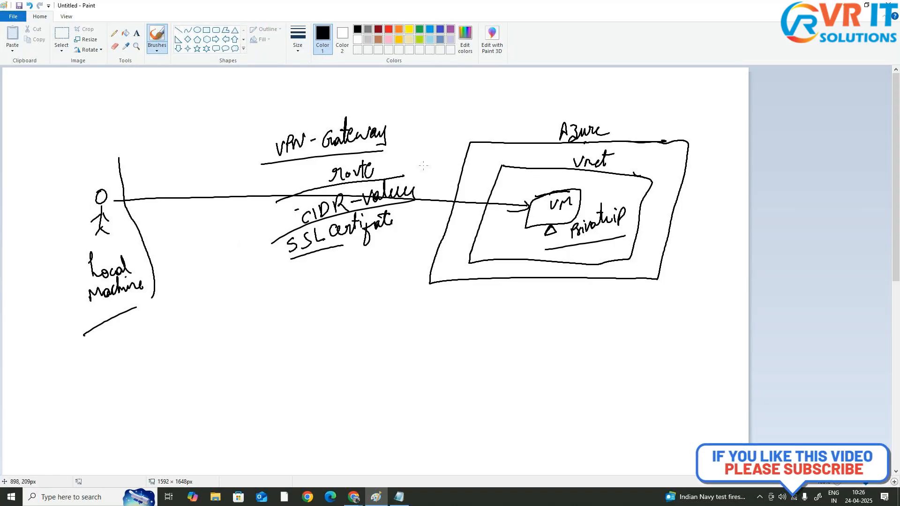
pyautogui.moveTo(424, 166)
pyautogui.mouseDown()
pyautogui.moveTo(404, 232)
pyautogui.moveTo(351, 252)
pyautogui.mouseUp()
# Write "VPN client" below the SSL label and add "OpenVPN" with an underline beneath it
pyautogui.moveTo(291, 277)
pyautogui.mouseDown()
pyautogui.moveTo(330, 268)
pyautogui.moveTo(347, 287)
pyautogui.moveTo(389, 280)
pyautogui.mouseUp()
pyautogui.moveTo(395, 258); pyautogui.dragTo(392, 280)
pyautogui.moveTo(380, 268); pyautogui.dragTo(404, 265)
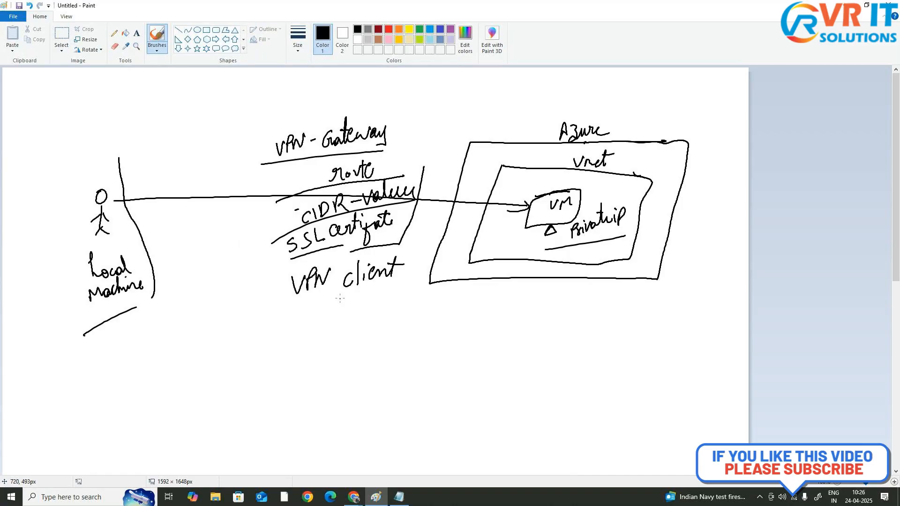
pyautogui.moveTo(334, 305); pyautogui.dragTo(364, 310)
pyautogui.moveTo(368, 297)
pyautogui.mouseDown()
pyautogui.moveTo(393, 307)
pyautogui.moveTo(280, 316)
pyautogui.mouseUp()
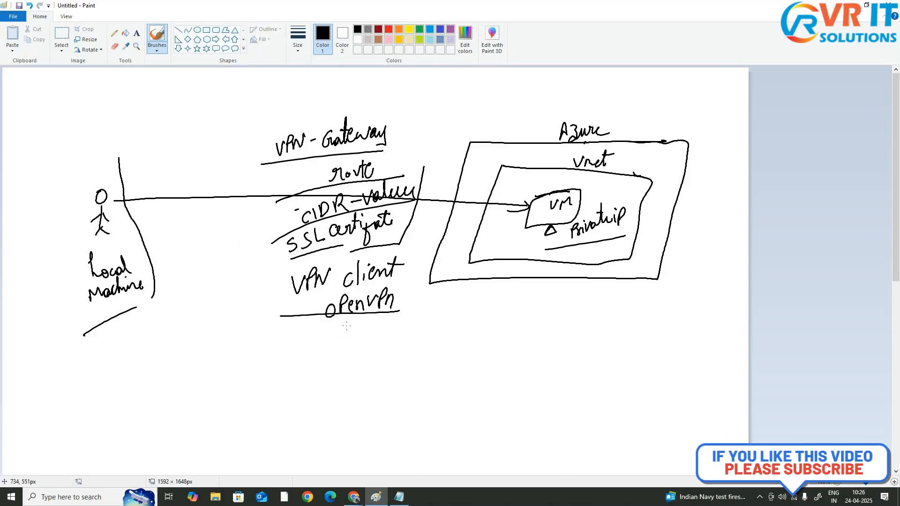
# Write "Credentials" below the OpenVPN label and draw a curved connector from it up towards the VPN client label
pyautogui.moveTo(353, 328)
pyautogui.mouseDown()
pyautogui.moveTo(419, 329)
pyautogui.moveTo(405, 317)
pyautogui.mouseUp()
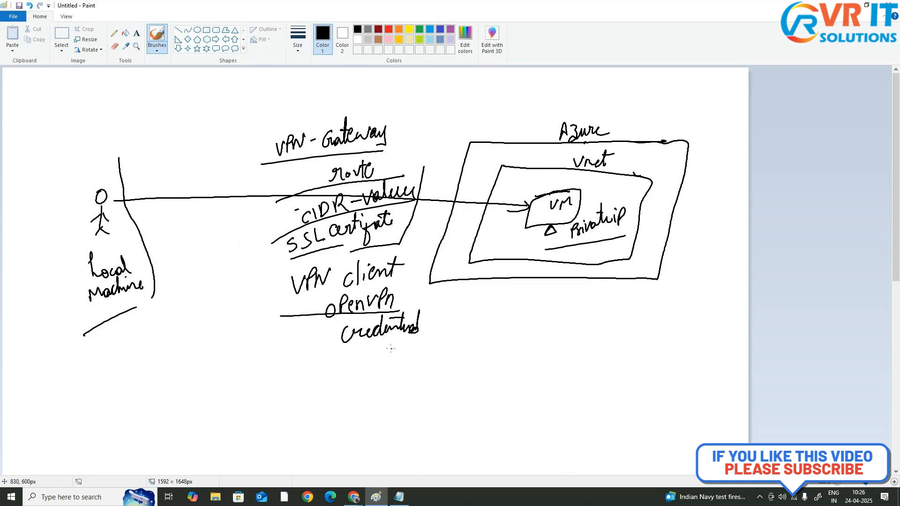
pyautogui.moveTo(338, 338)
pyautogui.mouseDown()
pyautogui.moveTo(296, 310)
pyautogui.moveTo(314, 296)
pyautogui.moveTo(322, 308)
pyautogui.mouseUp()
pyautogui.moveTo(326, 273); pyautogui.dragTo(327, 270)
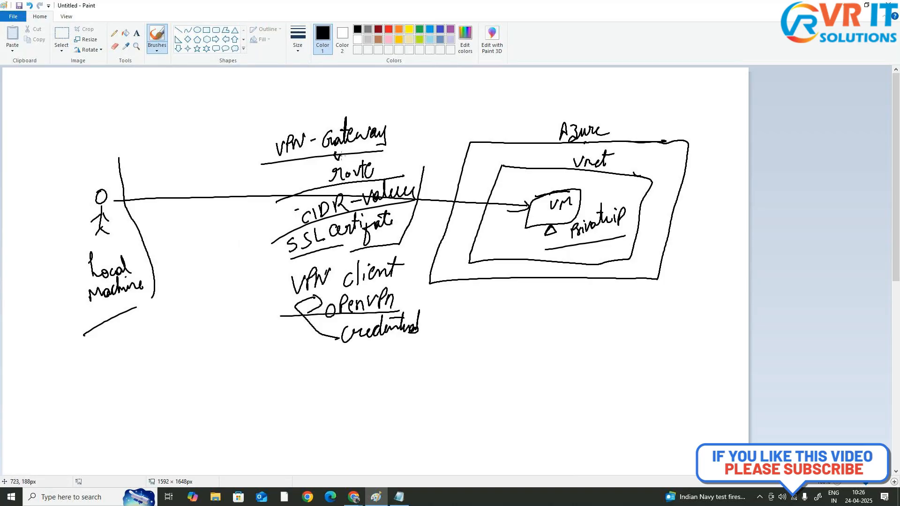
# Draw an arrow from the VPN-Gateway label to the Vnet box and another from Local Machine to the VPN client
pyautogui.moveTo(340, 156)
pyautogui.mouseDown()
pyautogui.moveTo(328, 167)
pyautogui.moveTo(390, 154)
pyautogui.moveTo(497, 172)
pyautogui.mouseUp()
pyautogui.moveTo(490, 163); pyautogui.dragTo(478, 176)
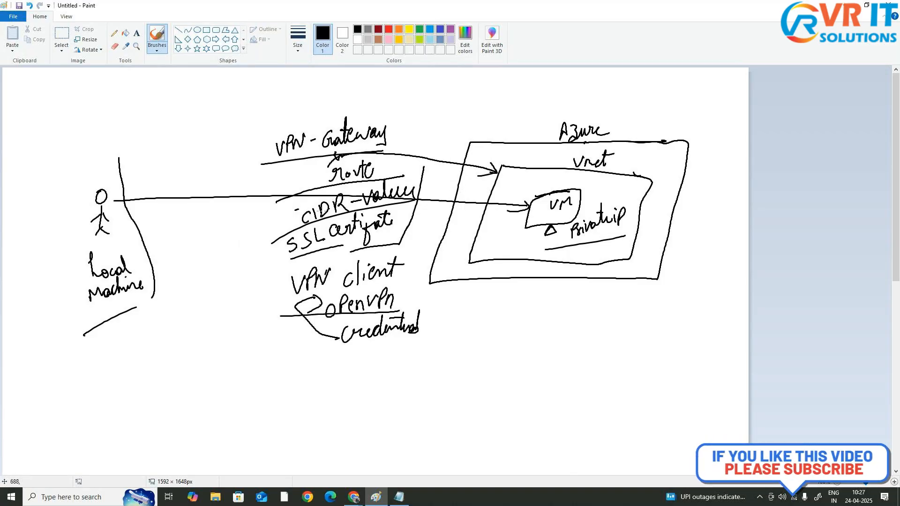
pyautogui.moveTo(162, 283)
pyautogui.mouseDown()
pyautogui.moveTo(288, 306)
pyautogui.moveTo(271, 322)
pyautogui.mouseUp()
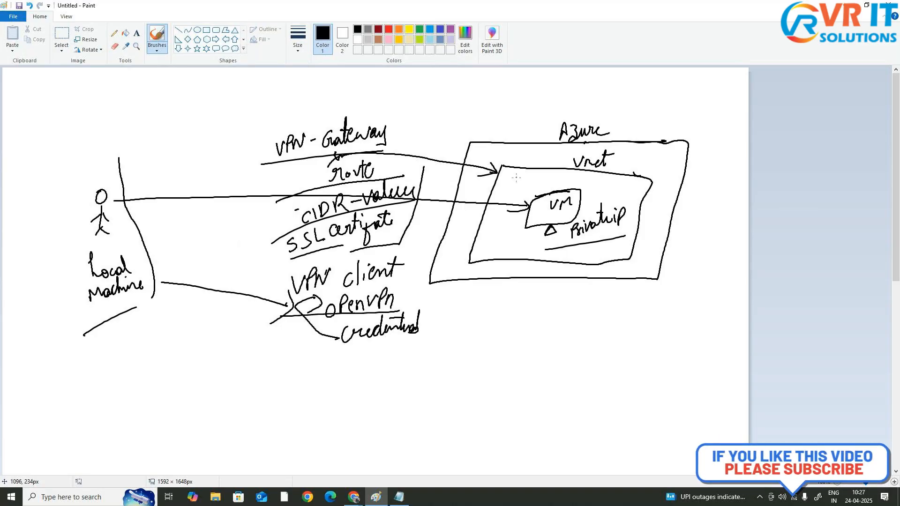
# Switch to the Azure portal, open the privatemachine-vnet virtual network, and look over its overview and available settings
pyautogui.click(843, 4)
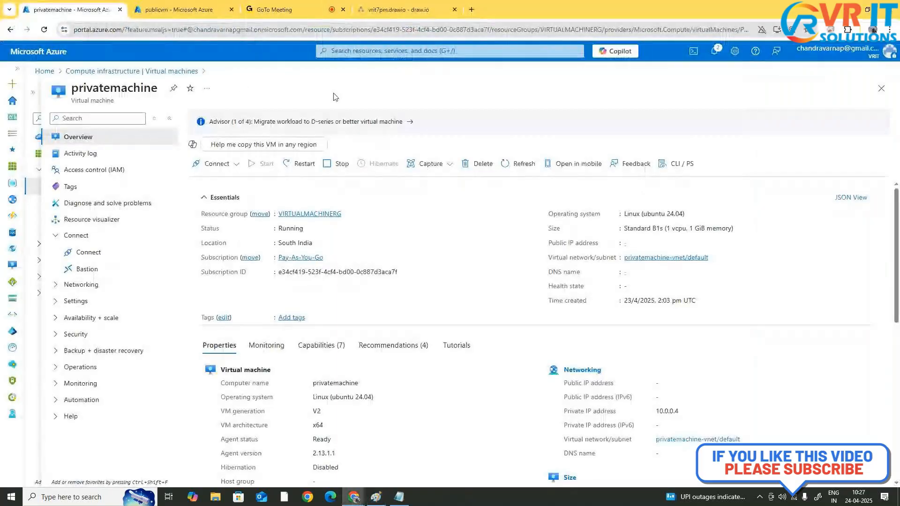
pyautogui.click(58, 54)
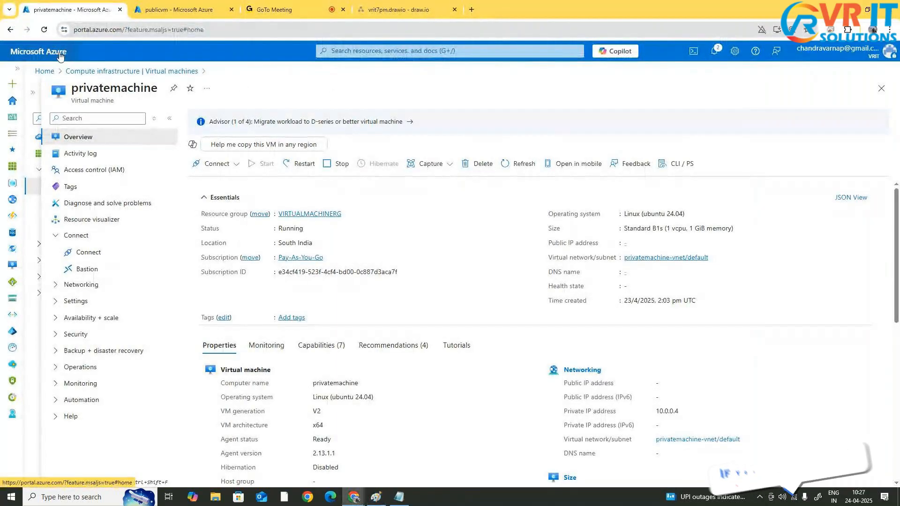
pyautogui.click(314, 123)
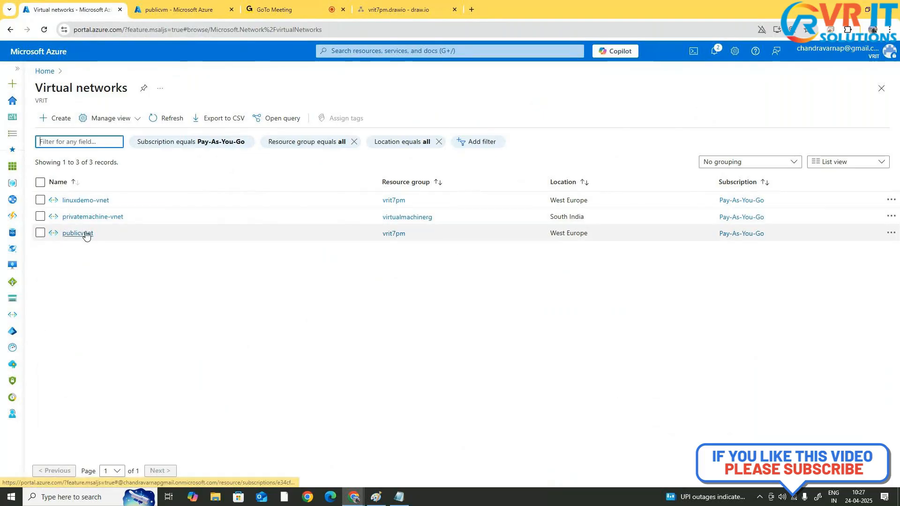
pyautogui.click(99, 217)
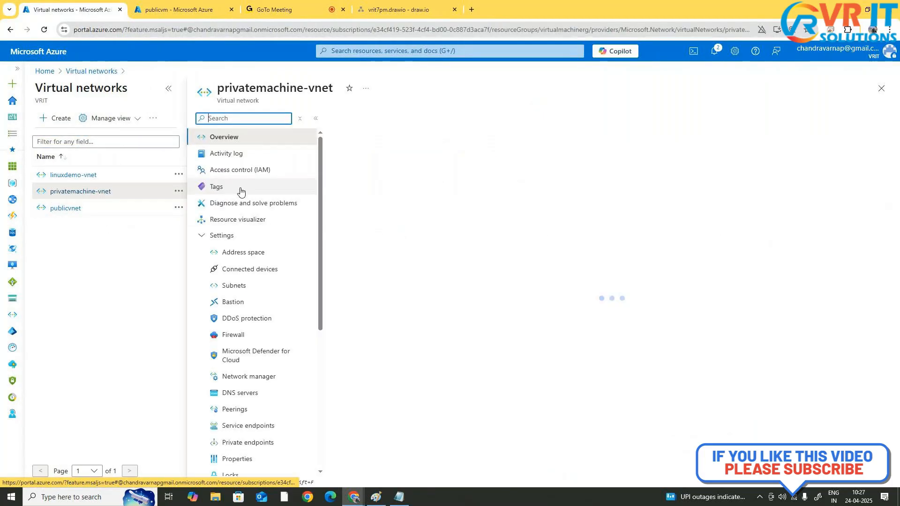
pyautogui.click(168, 89)
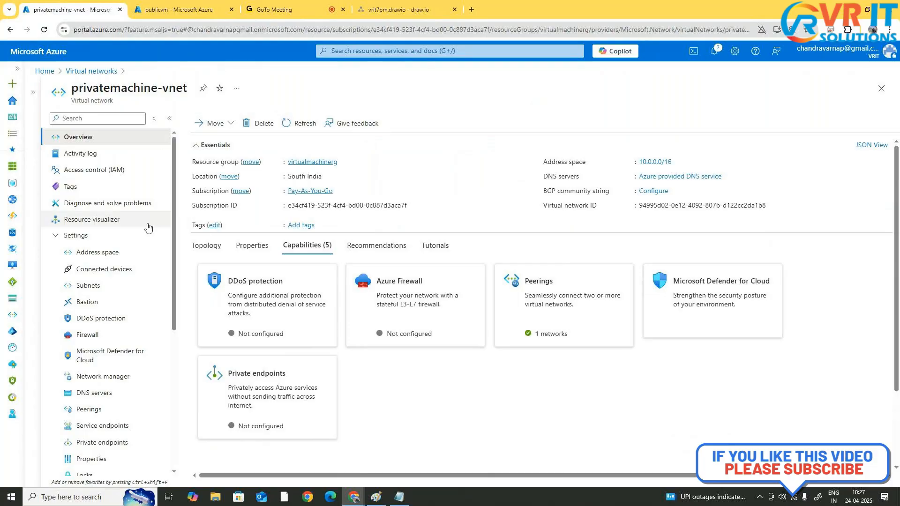
pyautogui.scroll(-3, 125, 251)
pyautogui.scroll(-2, 125, 252)
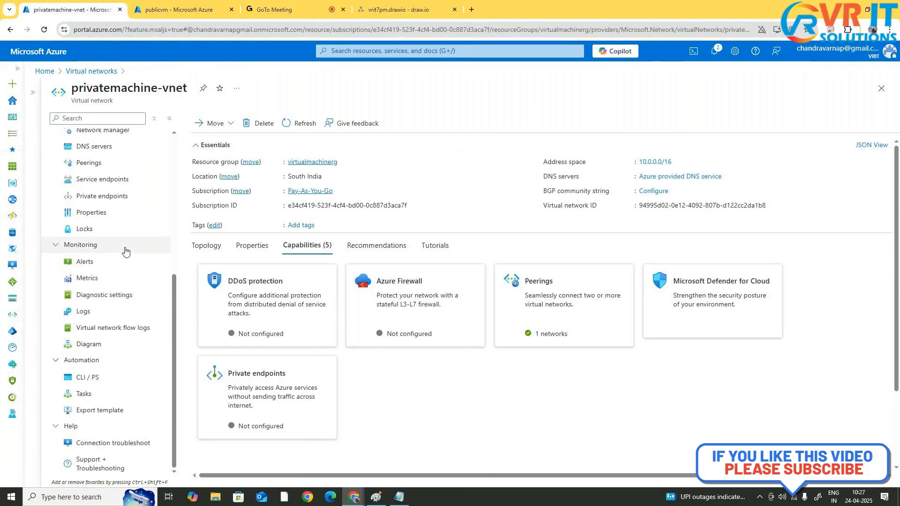
pyautogui.scroll(5, 125, 252)
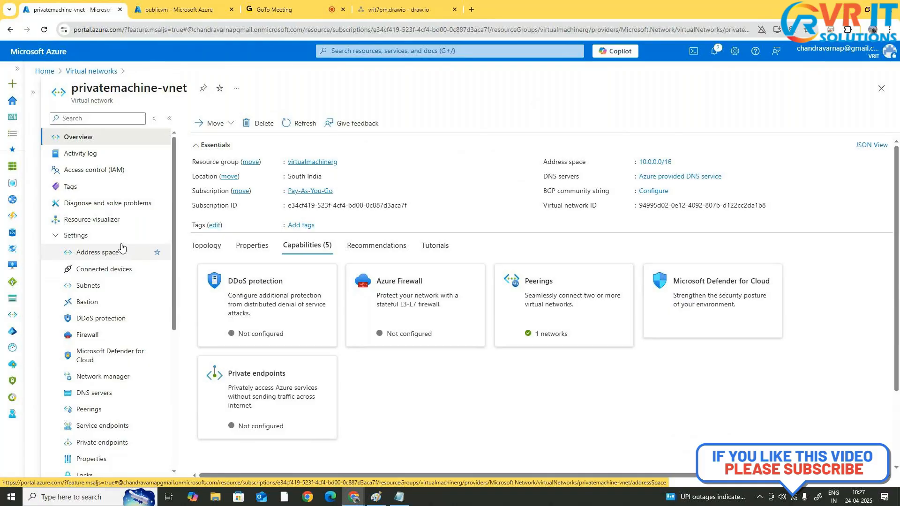
# In the publicvm browser tab, open privatemachine-vnet and examine its address space and subnets
pyautogui.click(179, 4)
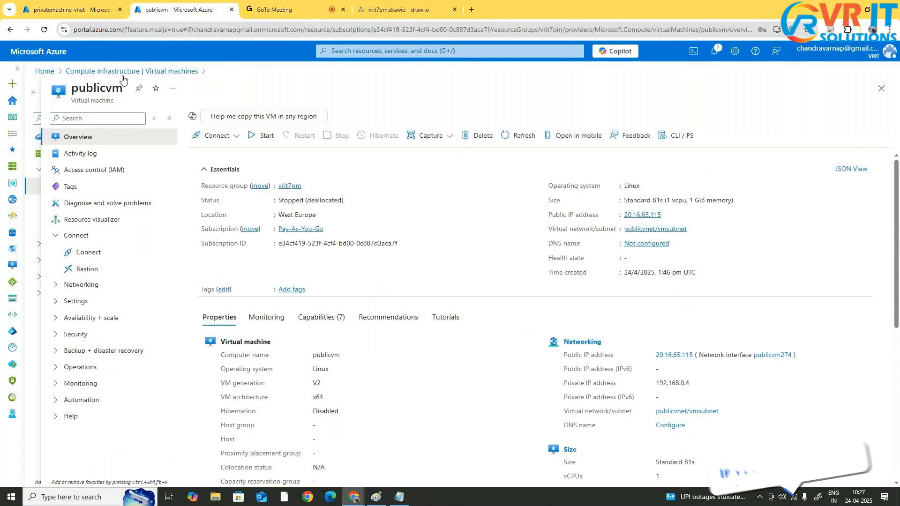
pyautogui.click(56, 53)
pyautogui.click(317, 123)
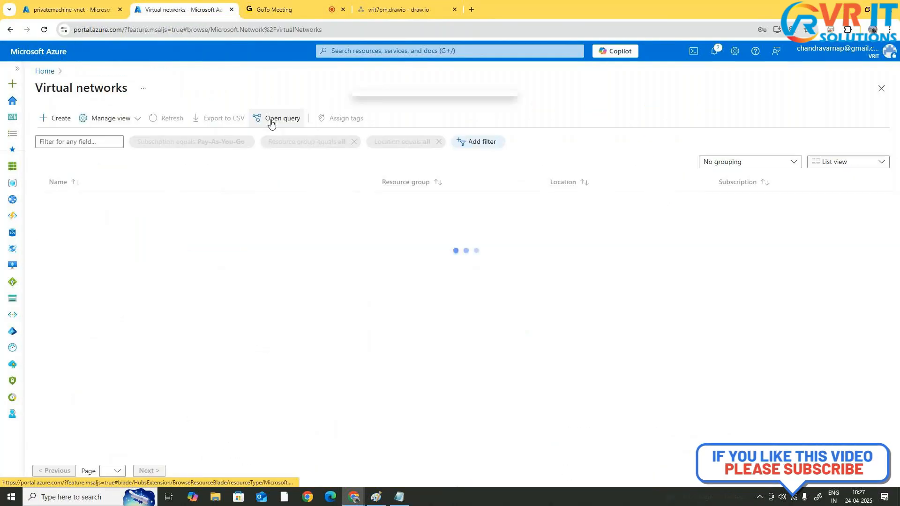
pyautogui.click(104, 217)
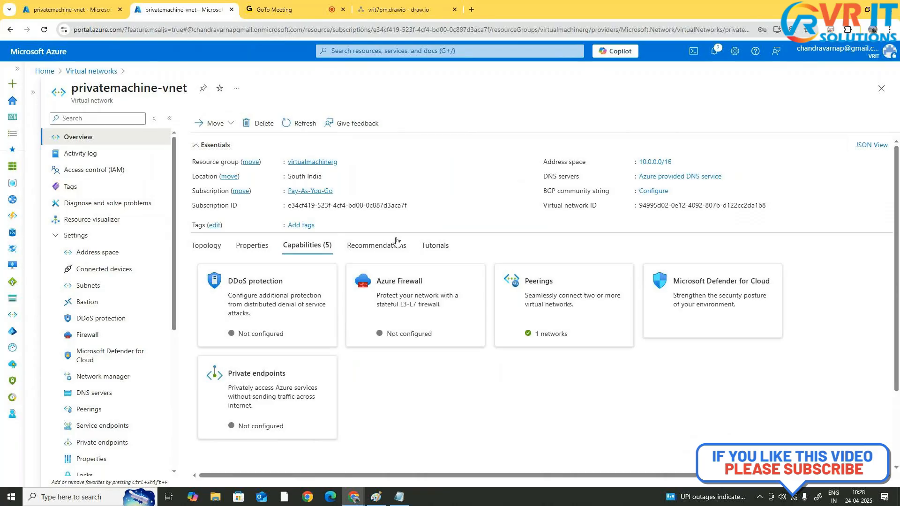
pyautogui.click(113, 256)
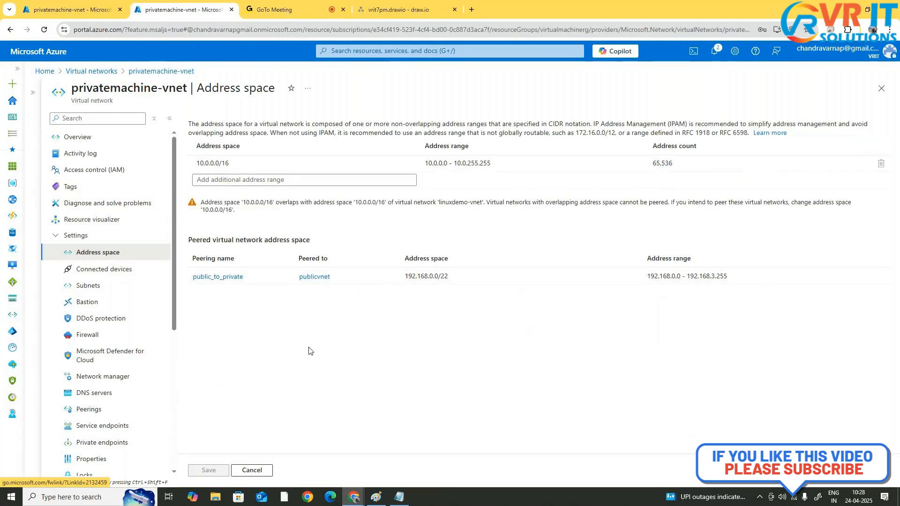
pyautogui.click(94, 269)
pyautogui.click(101, 287)
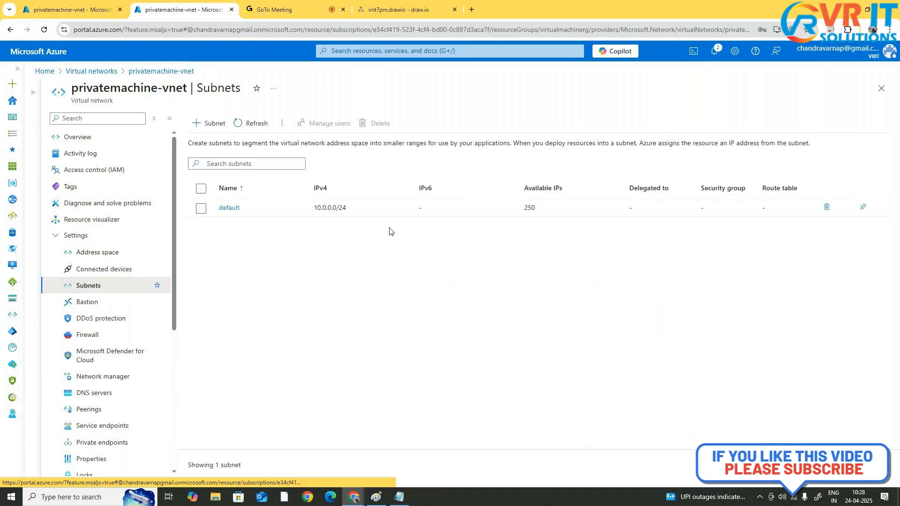
# In the first portal tab, search for "network gateway", open Virtual network gateways, and start creating a new gateway
pyautogui.click(63, 4)
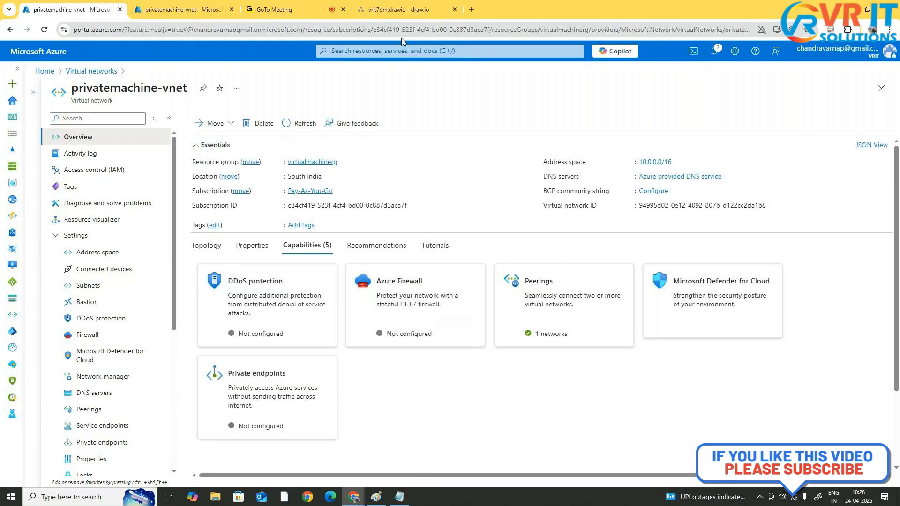
pyautogui.click(421, 51)
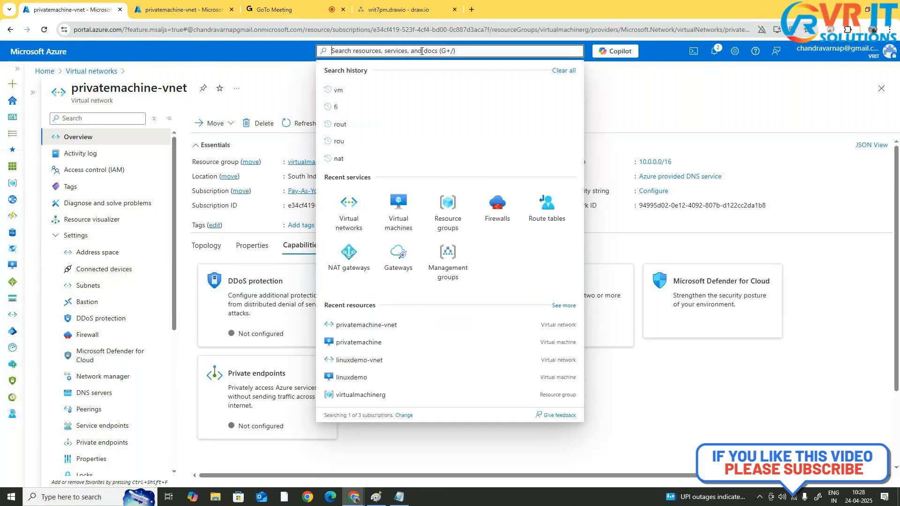
pyautogui.write('ga')
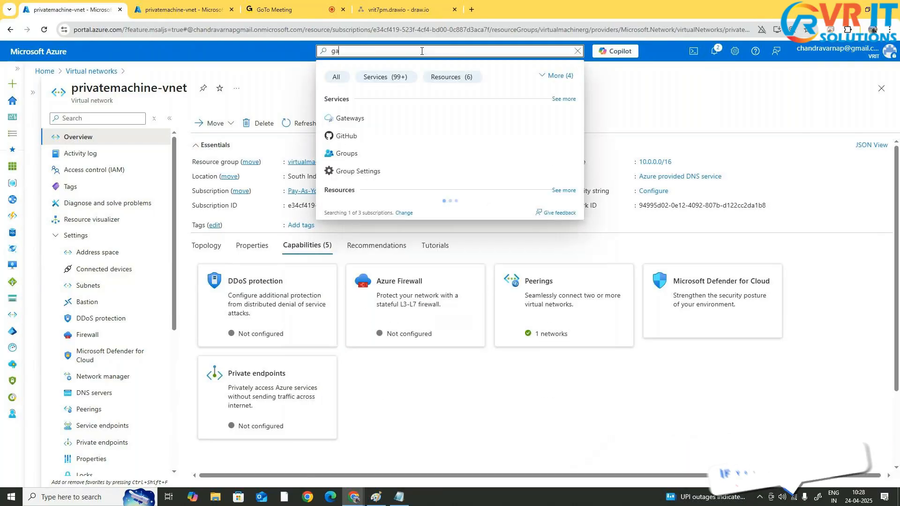
pyautogui.write('te')
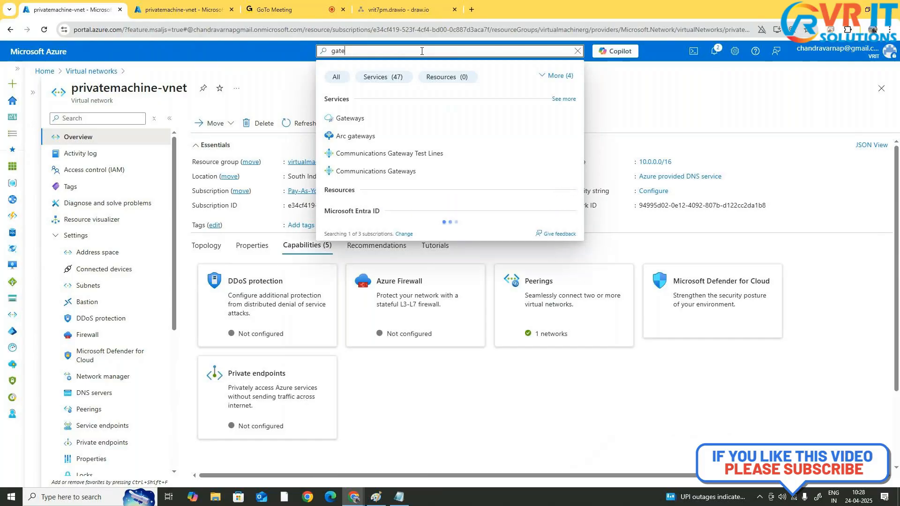
pyautogui.write('way')
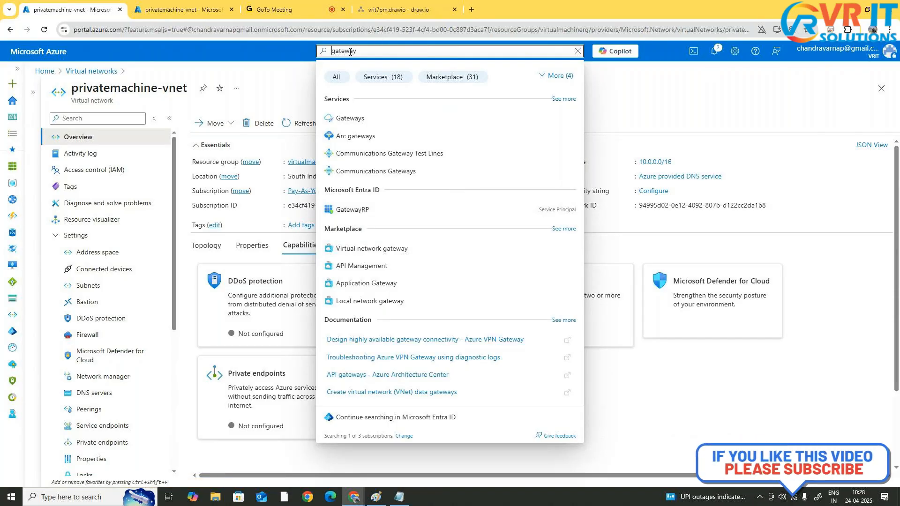
pyautogui.write('etwork')
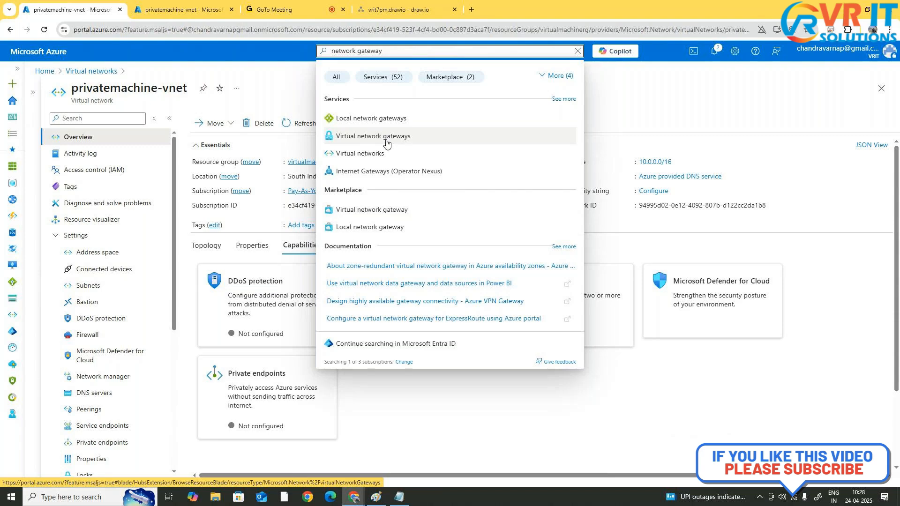
pyautogui.click(387, 137)
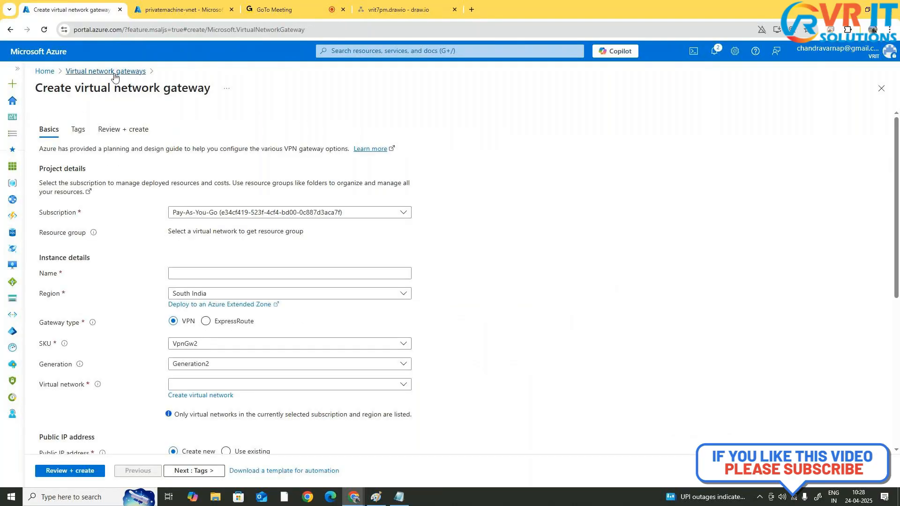
# Return to the Virtual network gateways list and read the description of what Azure VPN Gateway connects
pyautogui.click(108, 71)
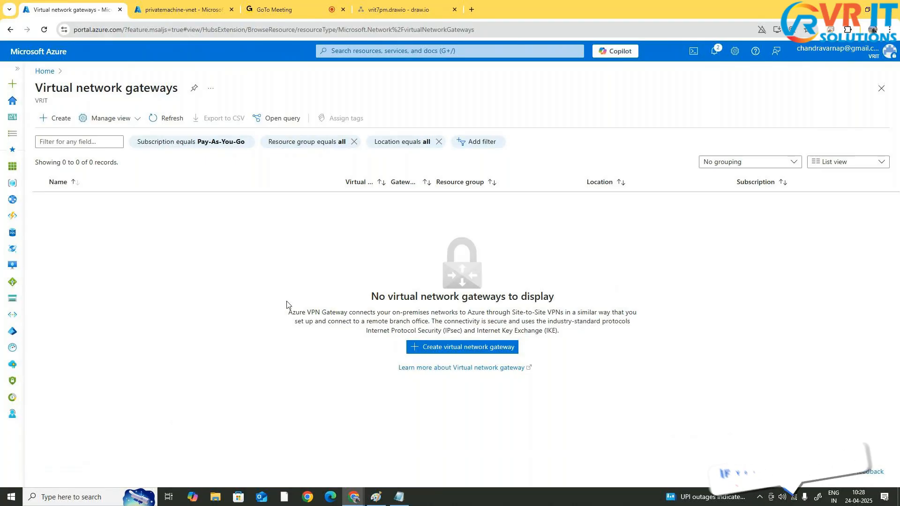
pyautogui.moveTo(292, 313); pyautogui.dragTo(471, 315)
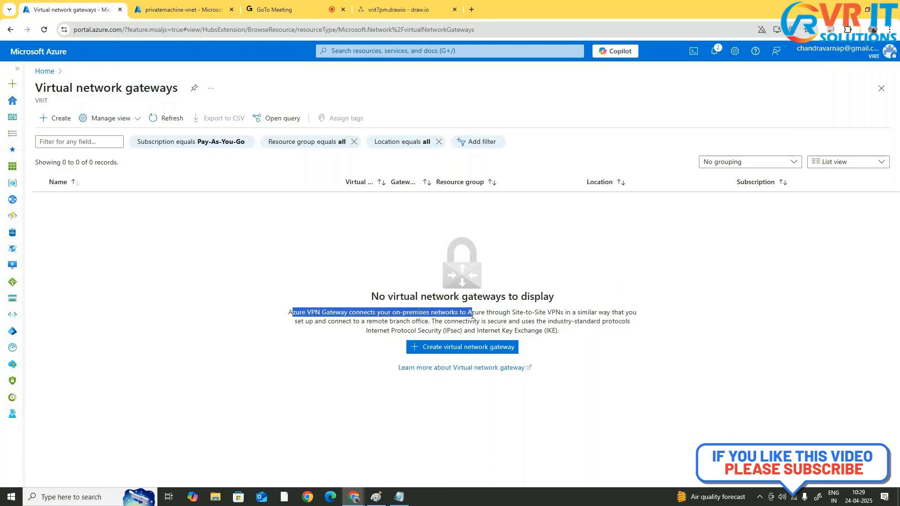
pyautogui.moveTo(472, 315); pyautogui.dragTo(546, 315)
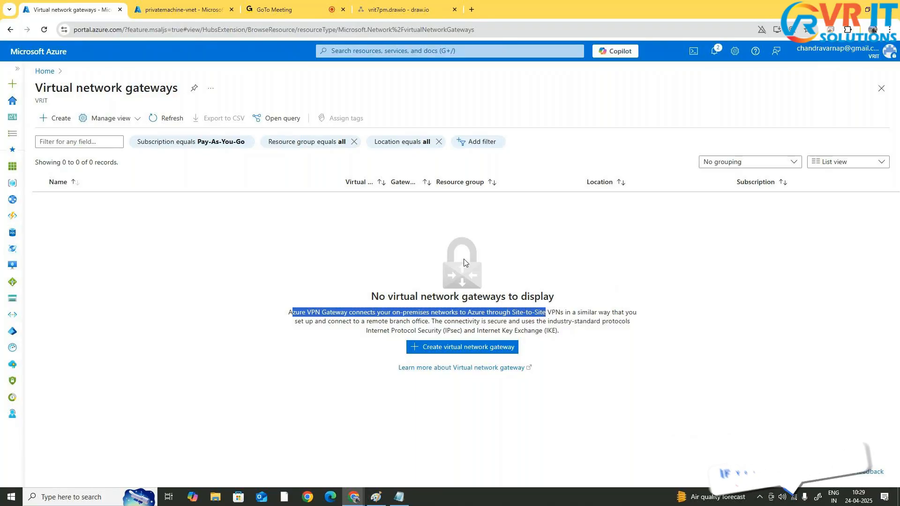
# Start creating a virtual network gateway and name it ptosgateway
pyautogui.click(53, 118)
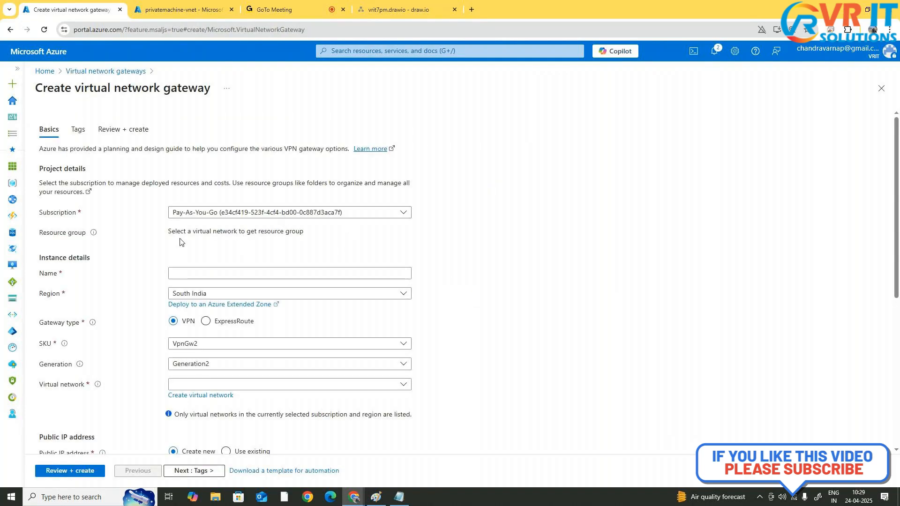
pyautogui.scroll(-1, 233, 236)
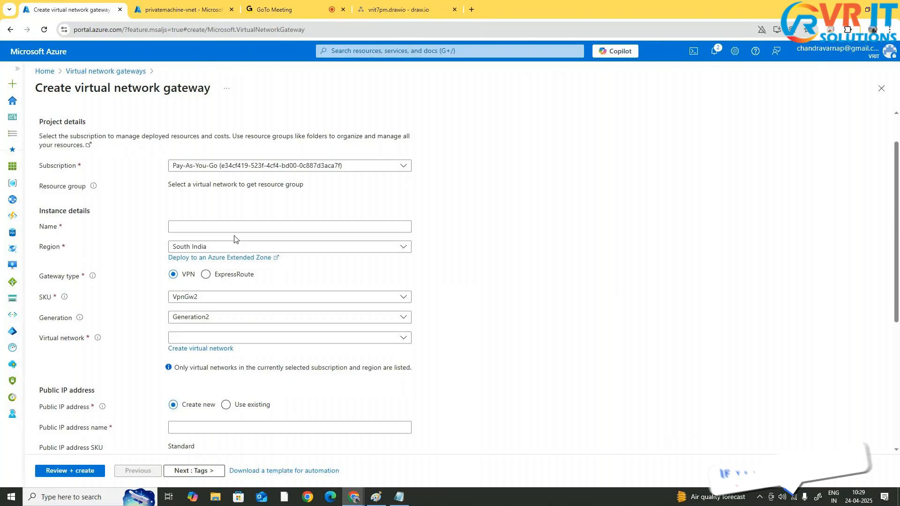
pyautogui.click(206, 228)
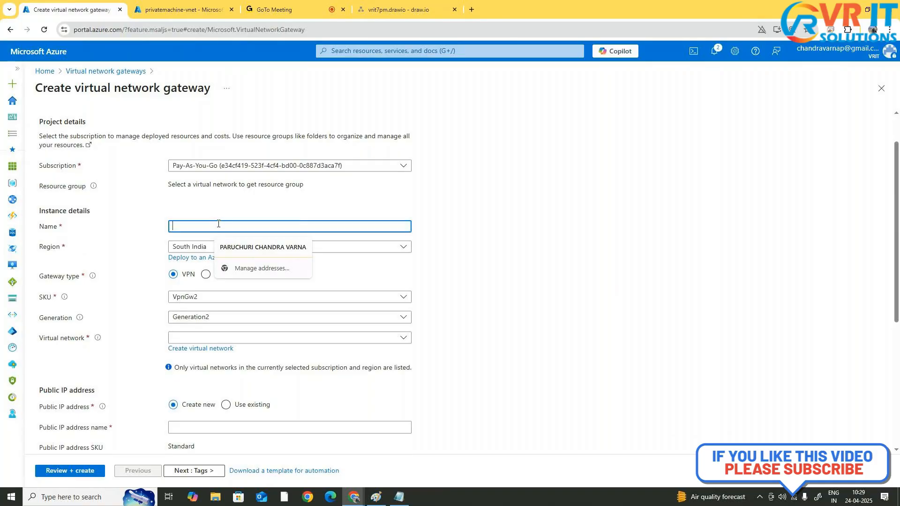
pyautogui.write('p')
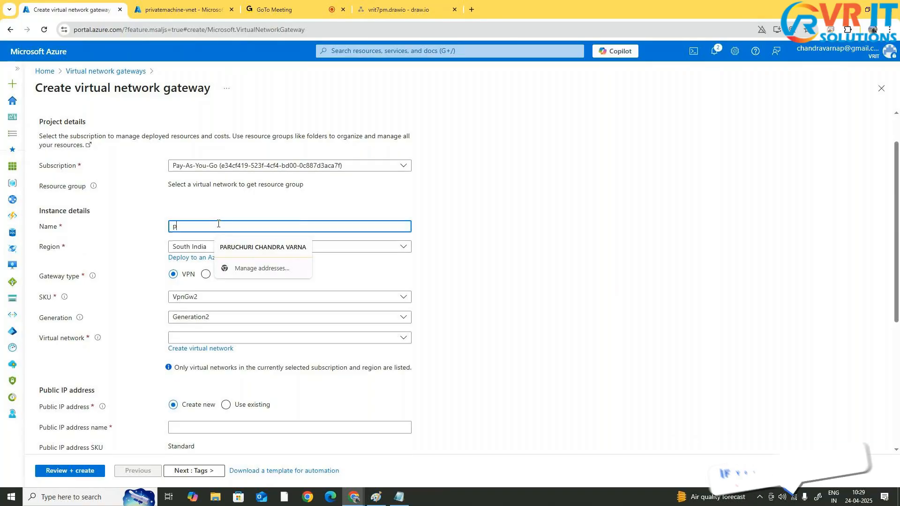
pyautogui.write('tos')
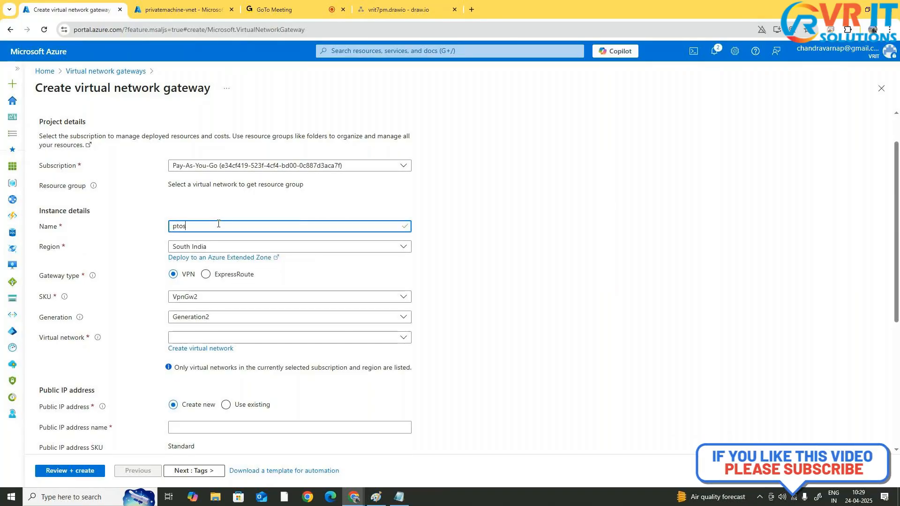
pyautogui.write('gate')
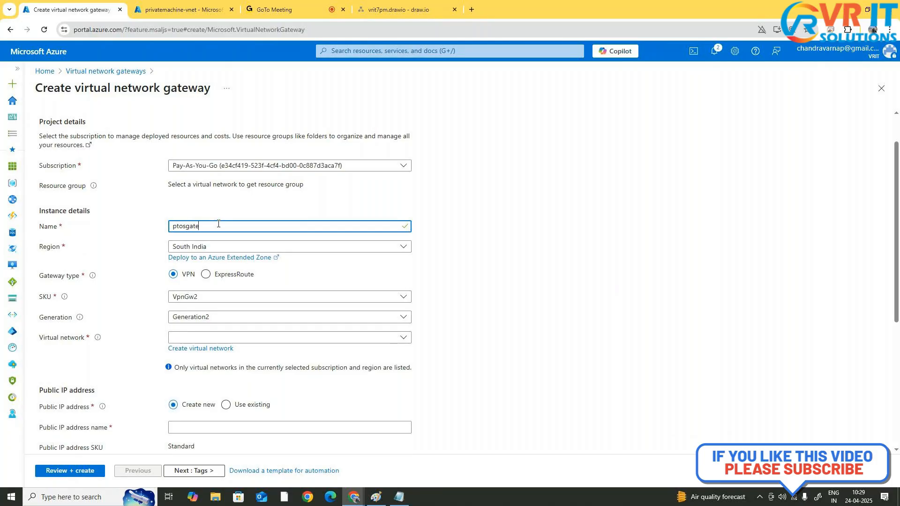
pyautogui.write('way')
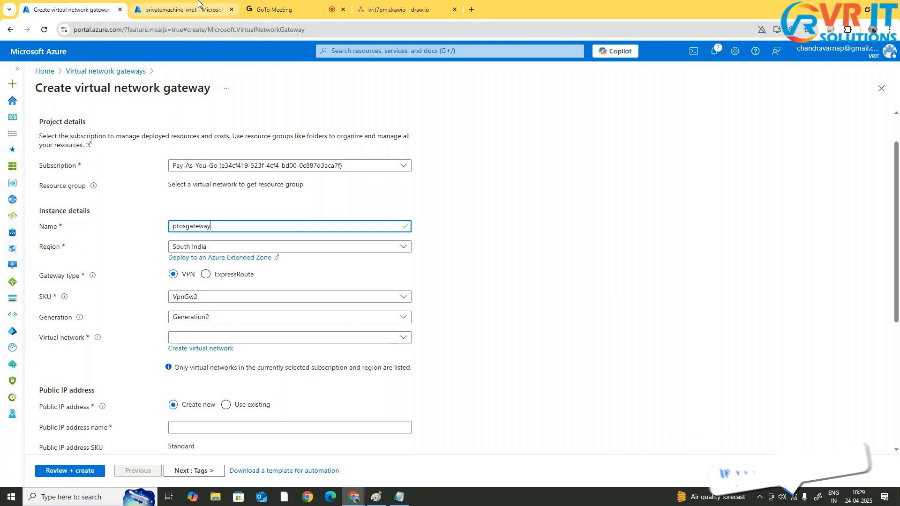
# Duplicate the privatemachine-vnet browser tab and, in the copy, find privatemachine-vnet among the virtual networks and check its overview
pyautogui.click(183, 9)
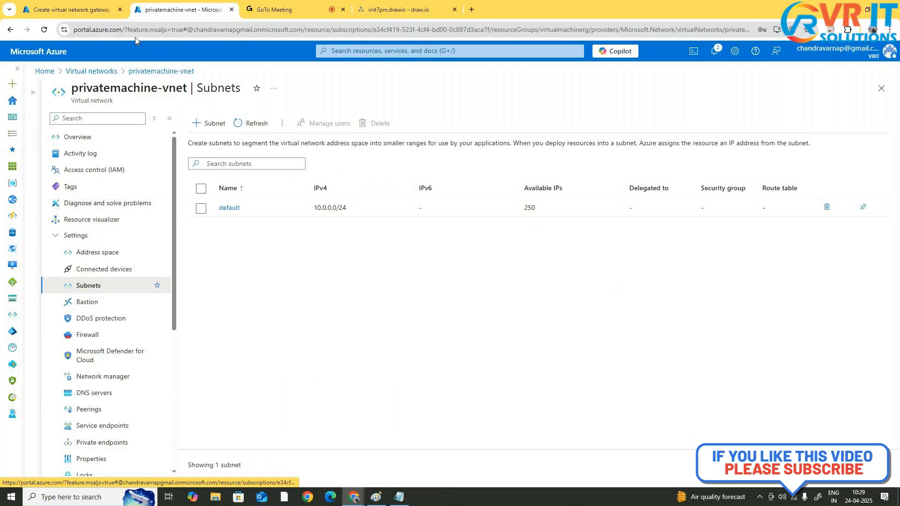
pyautogui.rightClick(183, 11)
pyautogui.click(222, 95)
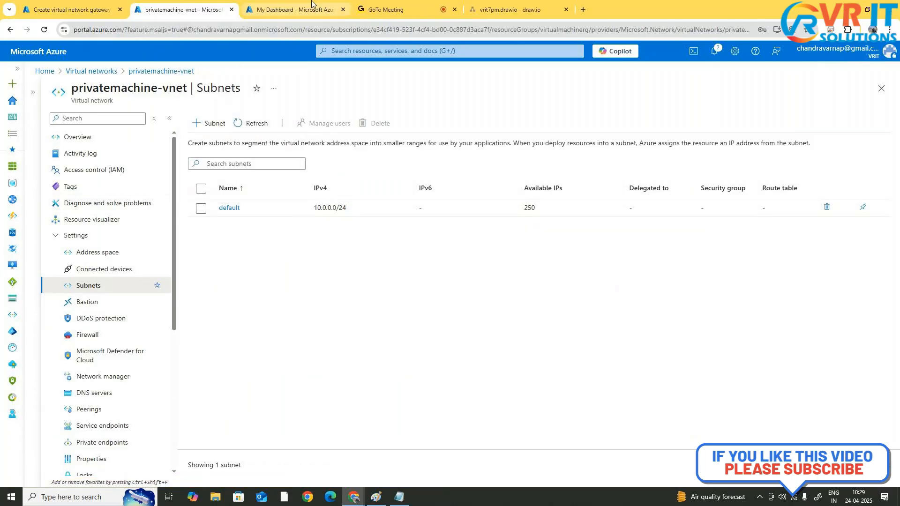
pyautogui.click(300, 10)
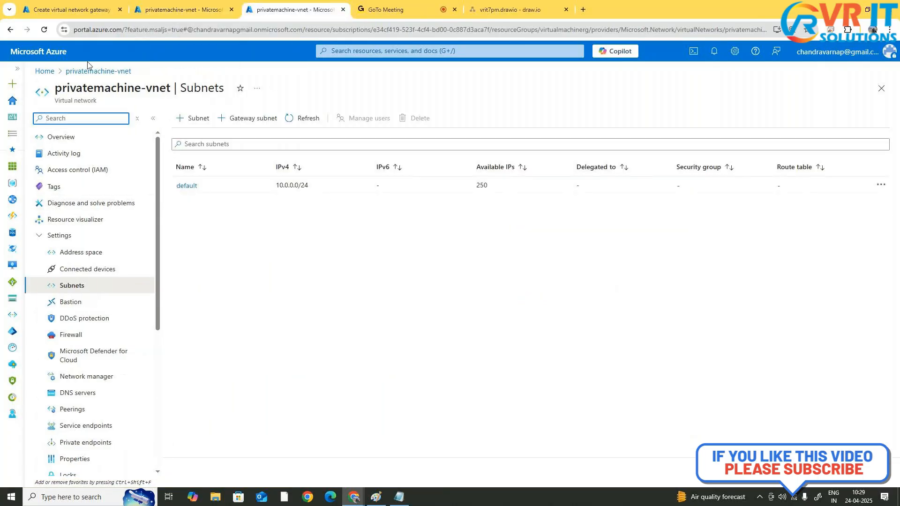
pyautogui.click(382, 49)
pyautogui.write('virt')
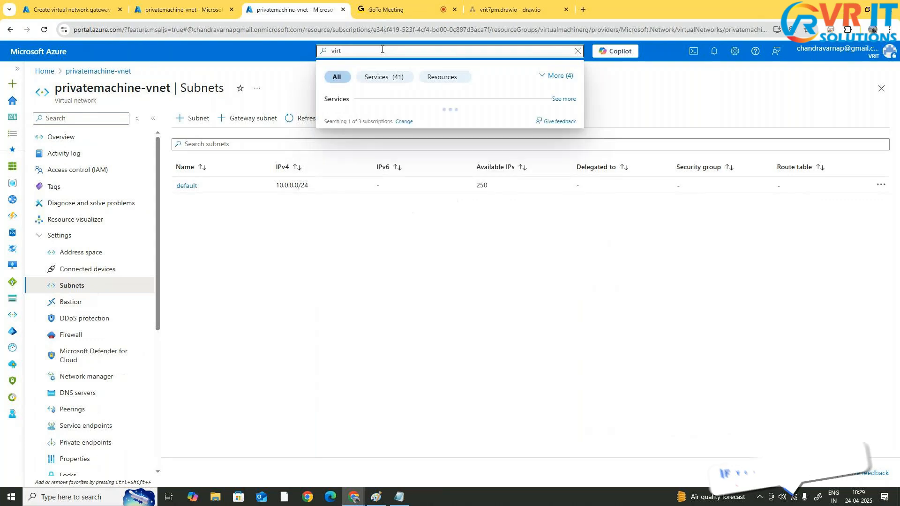
pyautogui.click(389, 136)
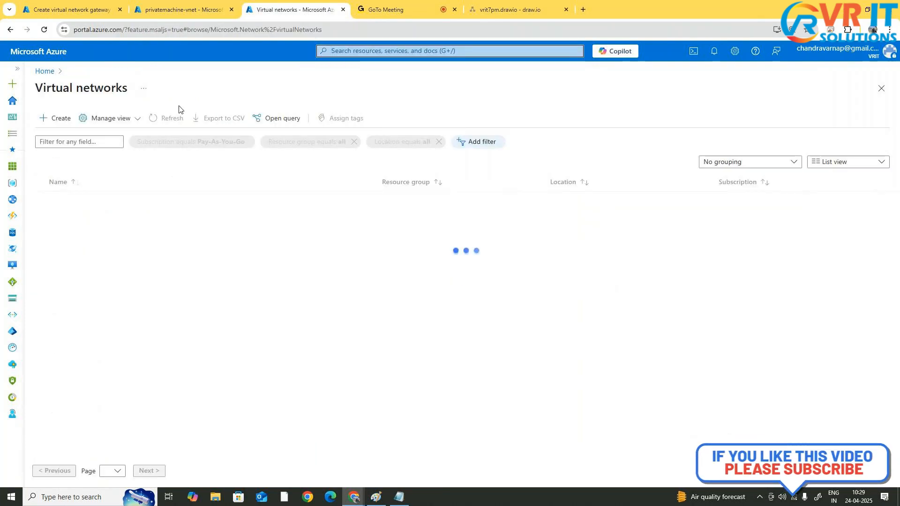
pyautogui.click(99, 218)
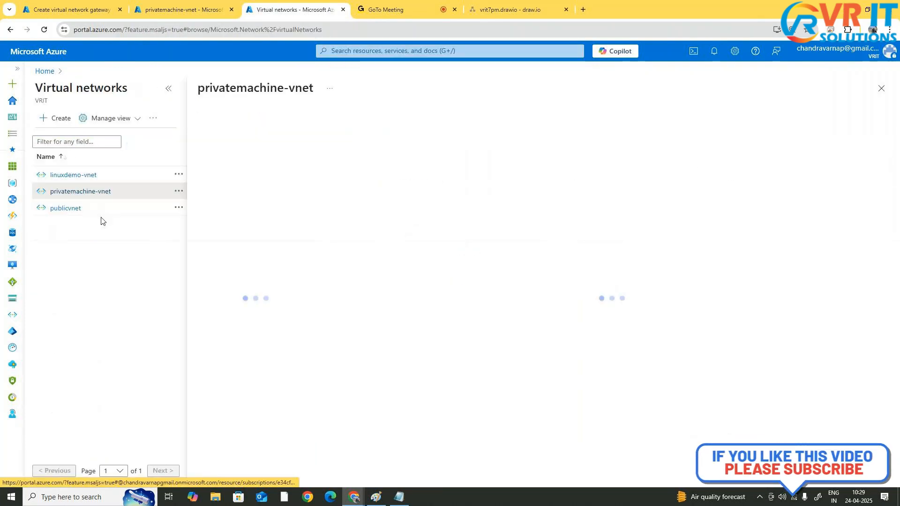
pyautogui.click(169, 88)
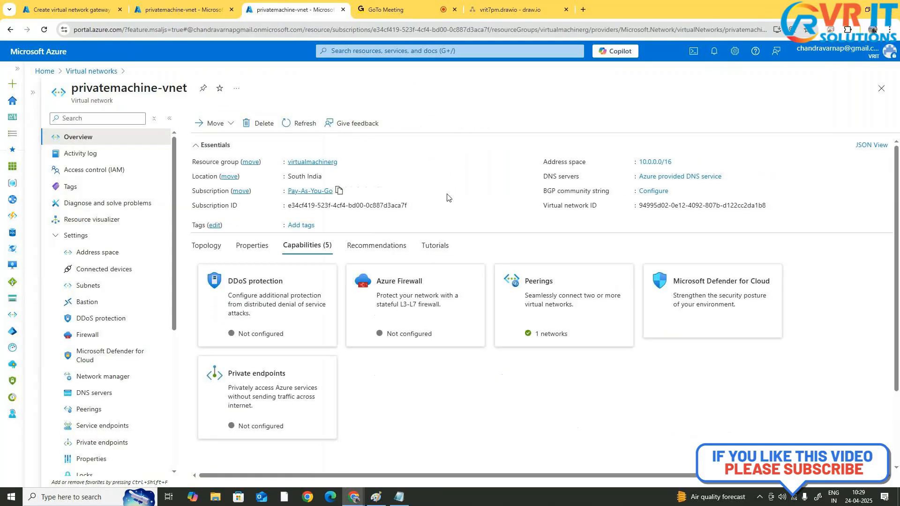
# Back in the gateway creation form, set the SKU to VpnGw1 and the virtual network to privatemachine-vnet
pyautogui.click(10, 10)
pyautogui.click(61, 6)
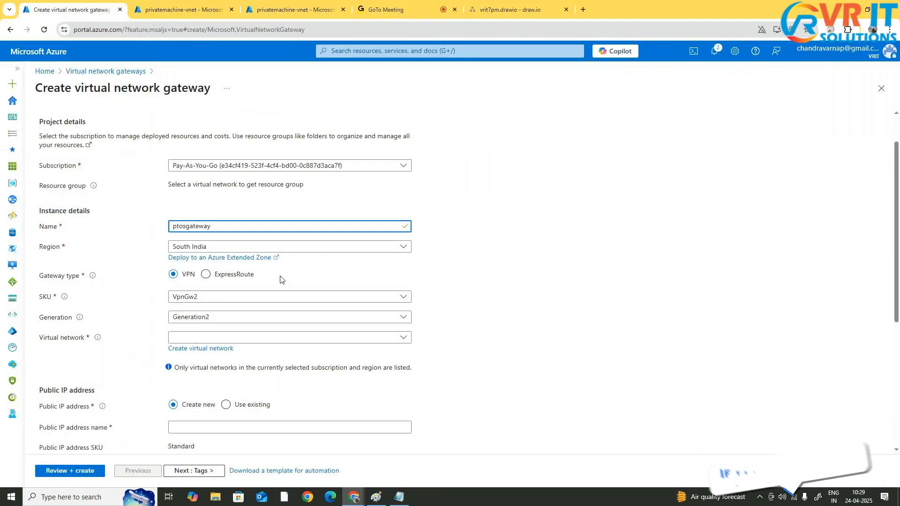
pyautogui.scroll(-1, 280, 280)
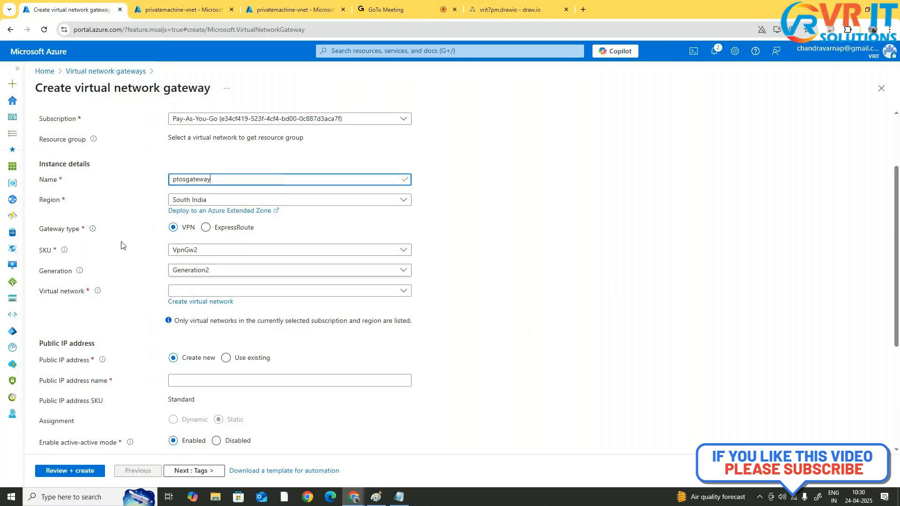
pyautogui.scroll(-1, 131, 245)
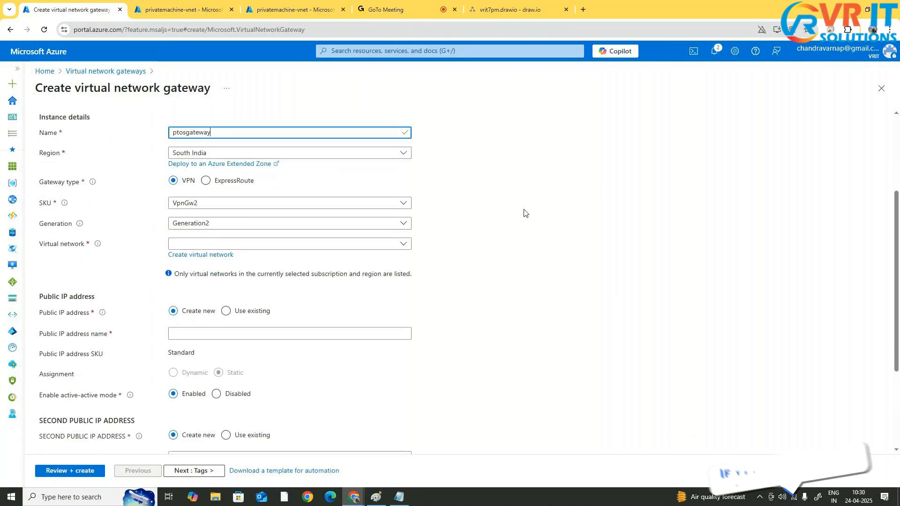
pyautogui.click(246, 203)
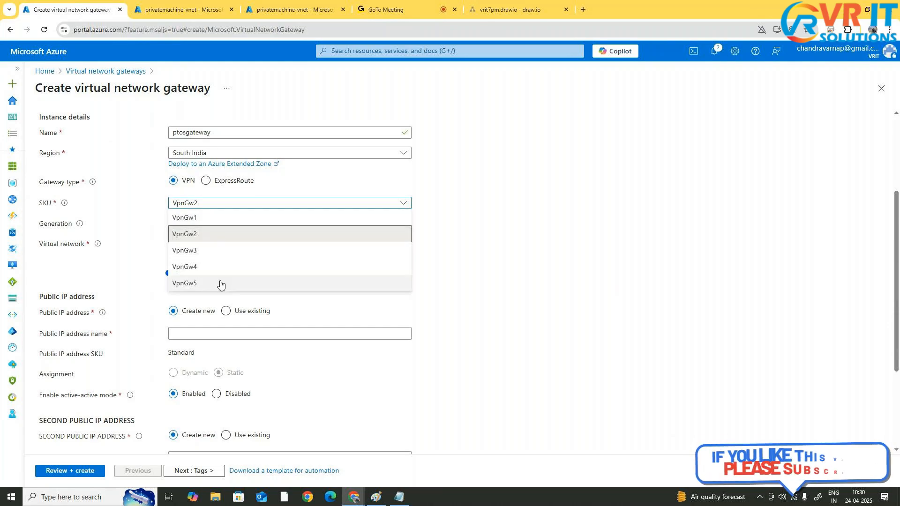
pyautogui.click(203, 219)
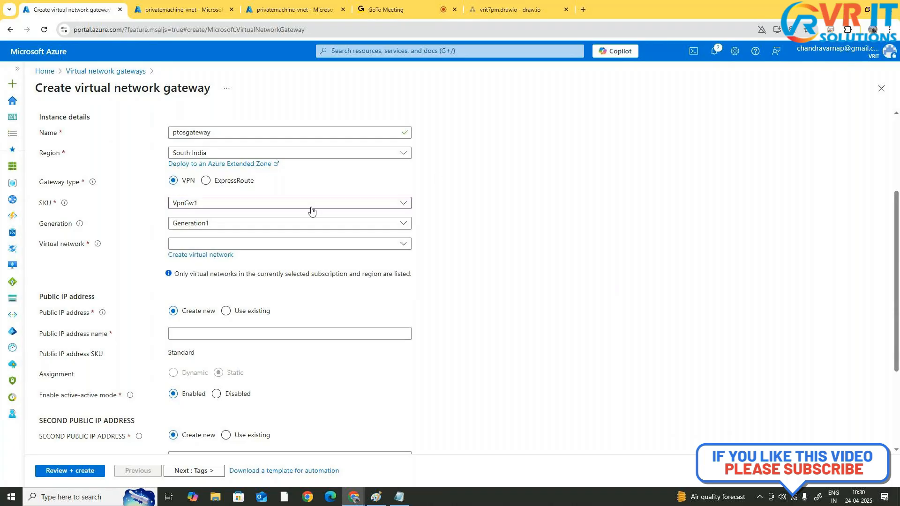
pyautogui.click(265, 245)
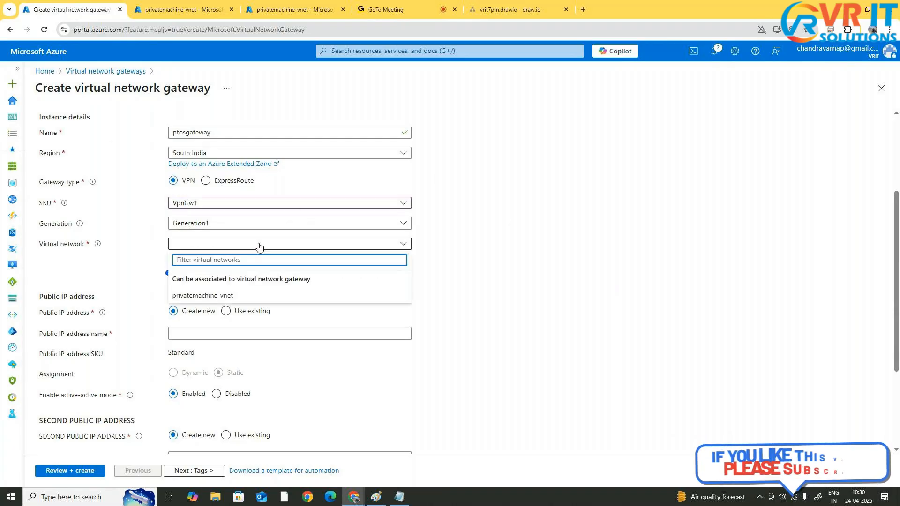
pyautogui.click(238, 297)
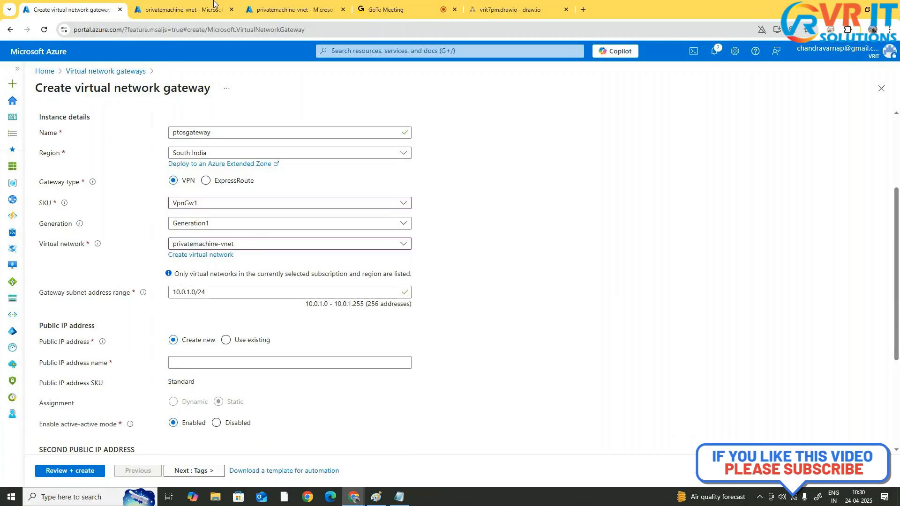
# Check the existing subnets of privatemachine-vnet in the duplicated browser tab, and return to the gateway form
pyautogui.click(290, 9)
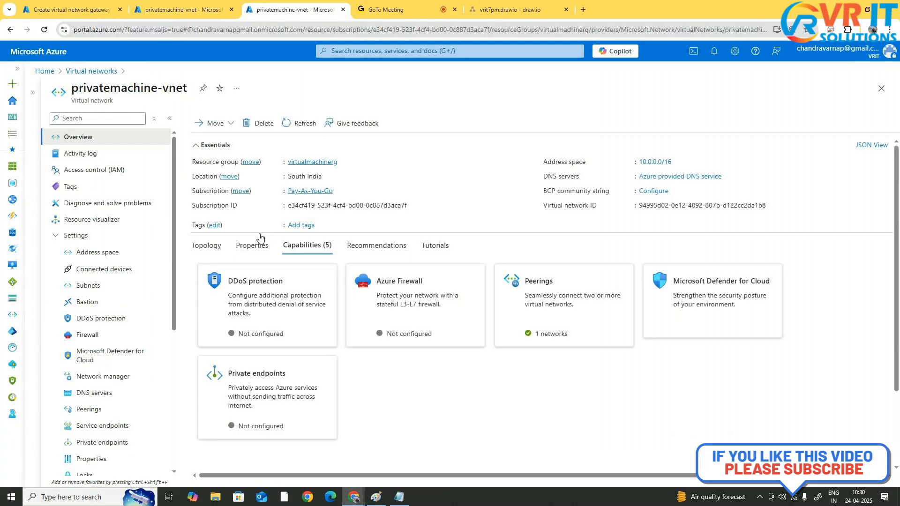
pyautogui.click(92, 287)
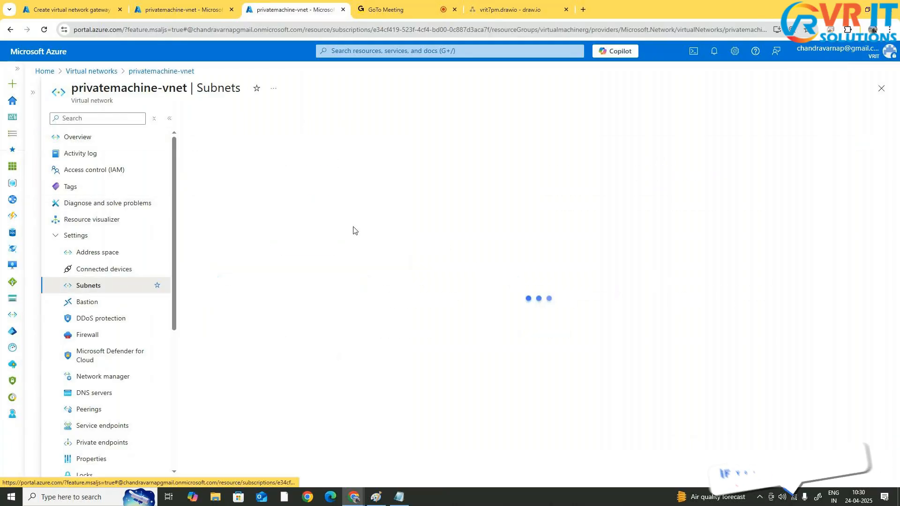
pyautogui.click(52, 4)
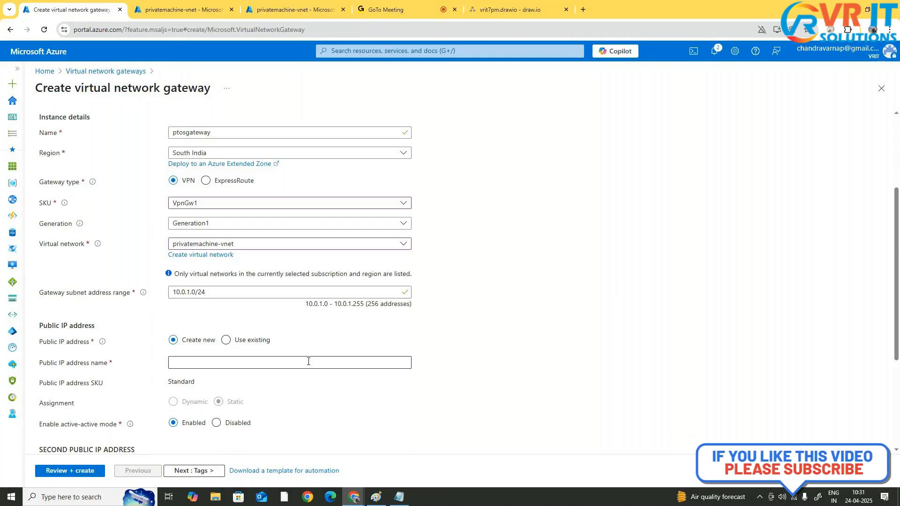
pyautogui.scroll(-2, 232, 340)
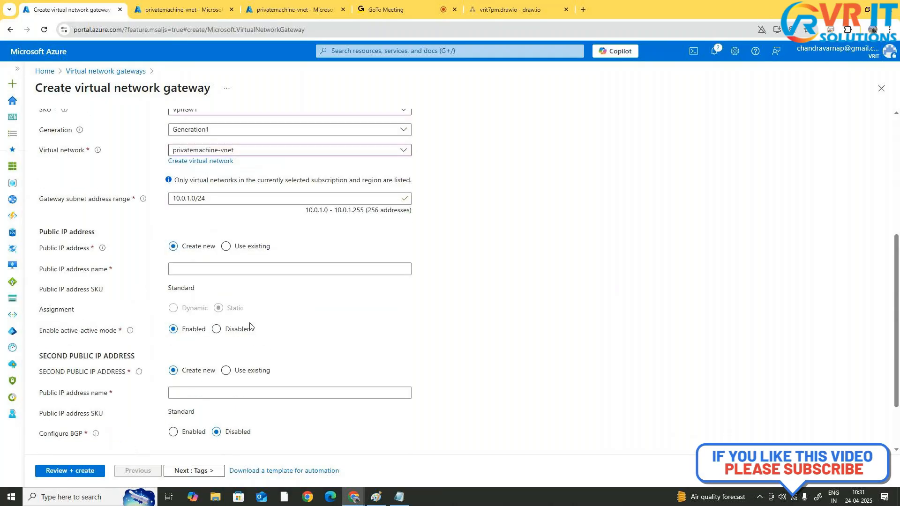
pyautogui.click(238, 248)
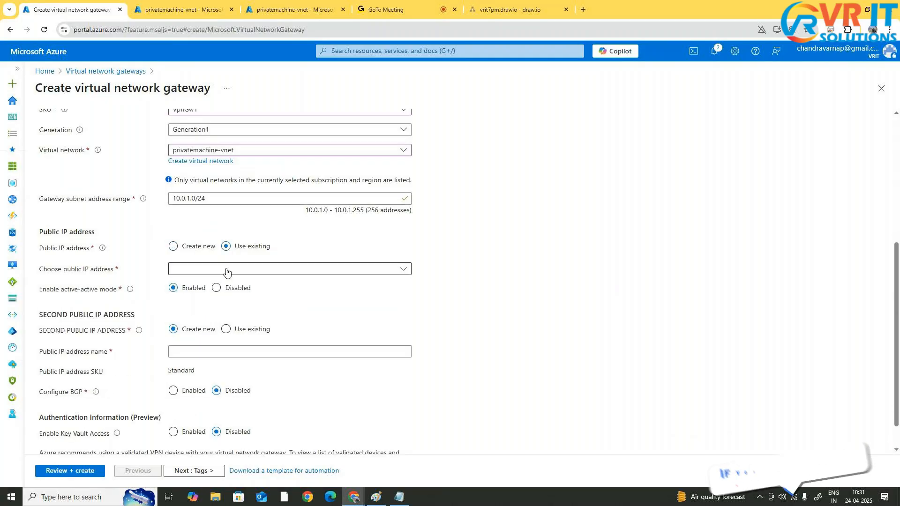
pyautogui.click(226, 270)
pyautogui.click(198, 246)
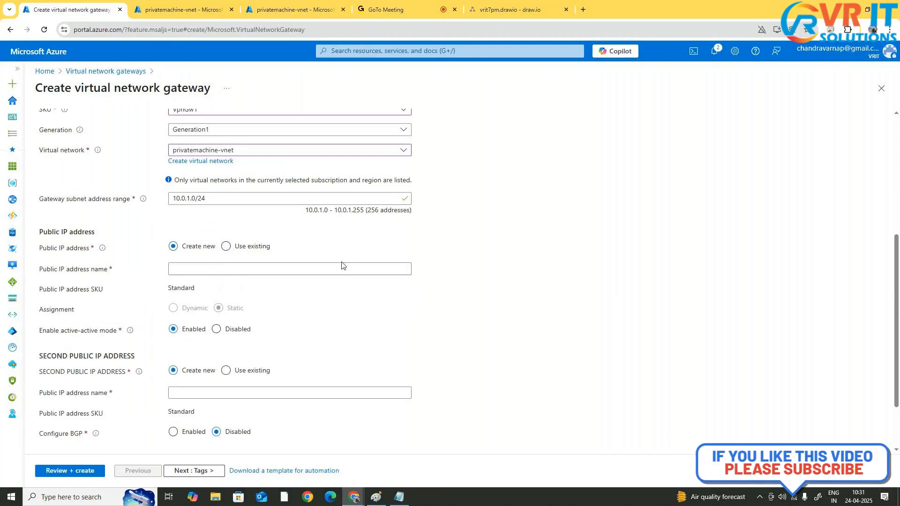
# Name the gateway's new public IP address gwpip1 and its second public IP address gwpip2
pyautogui.click(259, 268)
pyautogui.write('g')
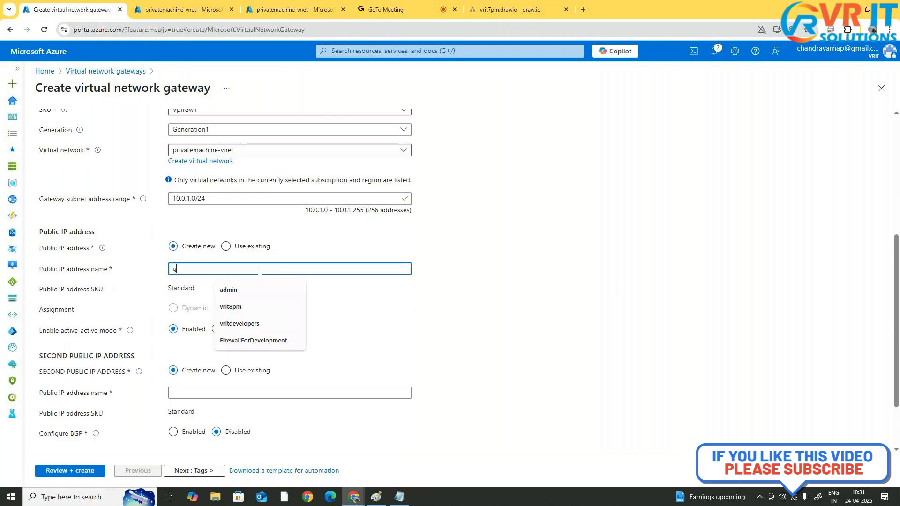
pyautogui.write('wpip')
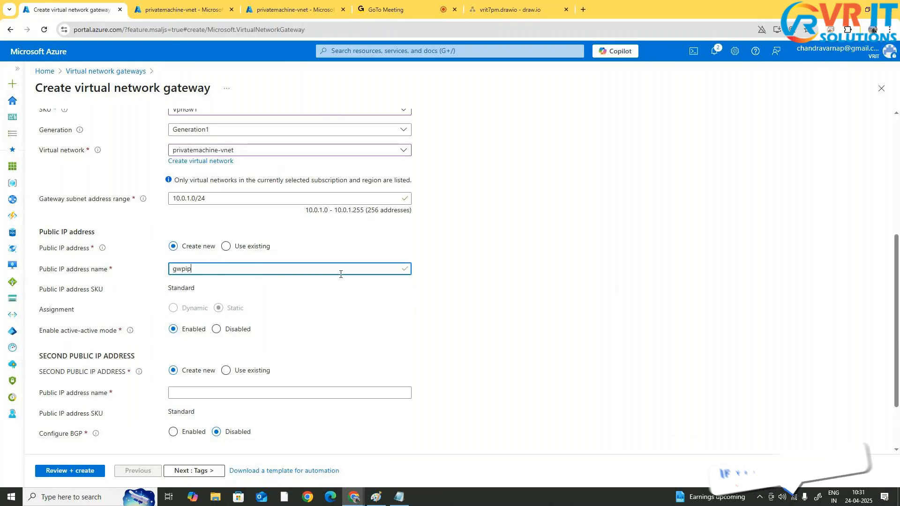
pyautogui.scroll(-2, 341, 274)
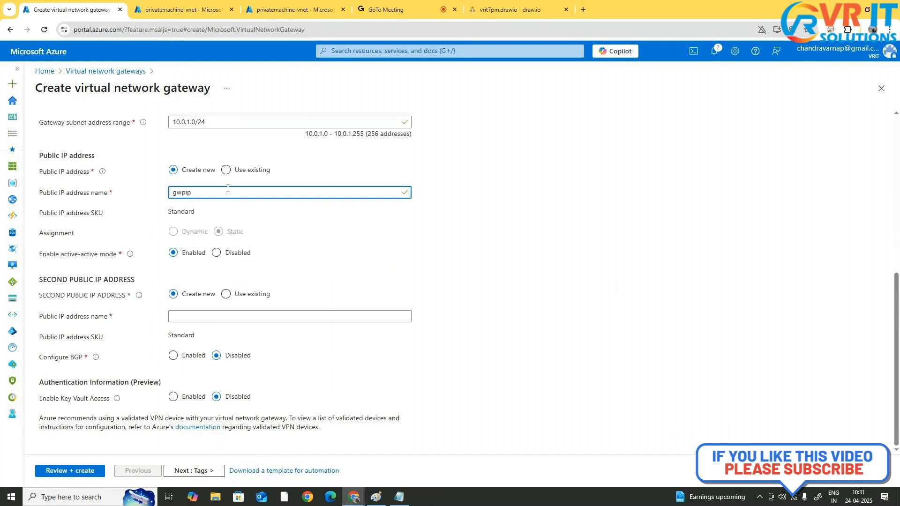
pyautogui.write('1')
pyautogui.click(202, 317)
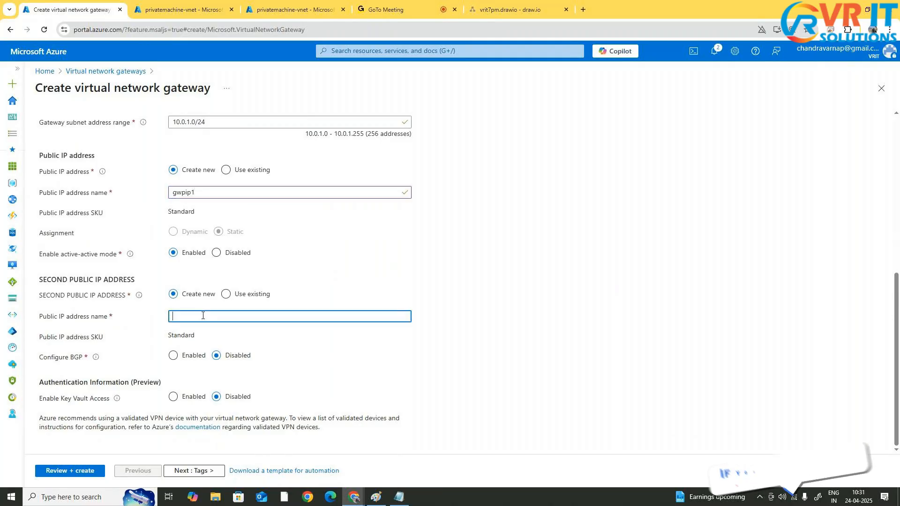
pyautogui.write('gwpip2')
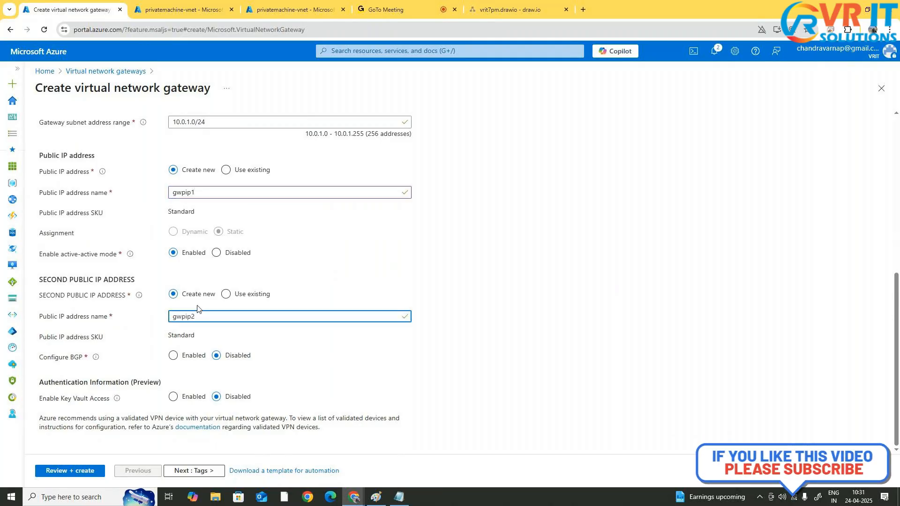
# Leave the gateway's tags empty, review the configuration and create the virtual network gateway ptosgateway
pyautogui.click(480, 261)
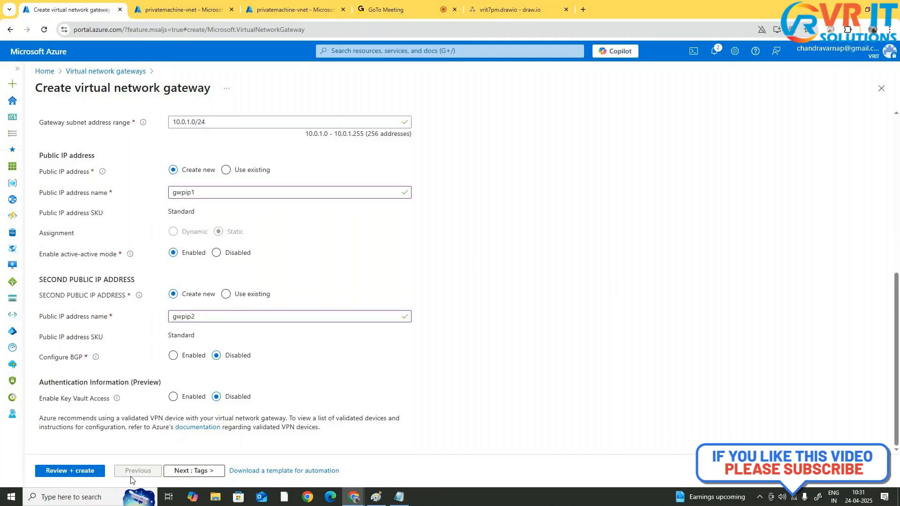
pyautogui.click(215, 471)
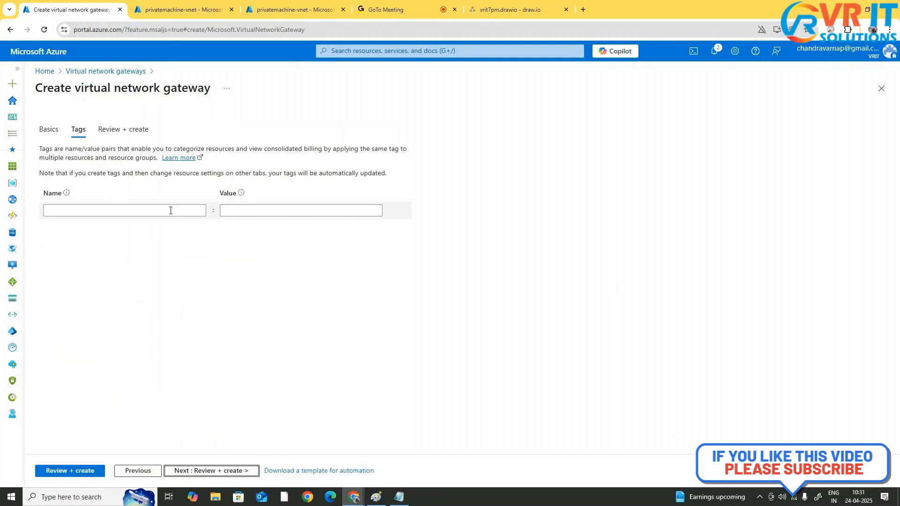
pyautogui.click(180, 476)
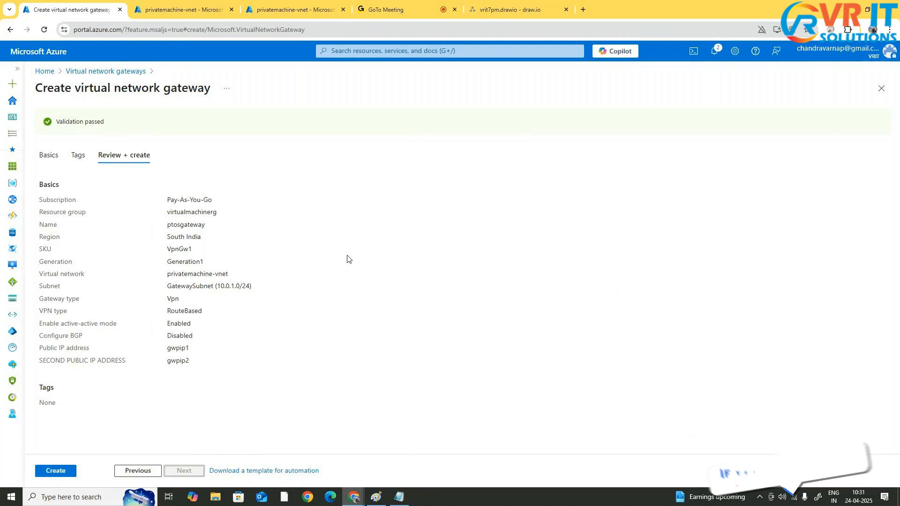
pyautogui.click(56, 470)
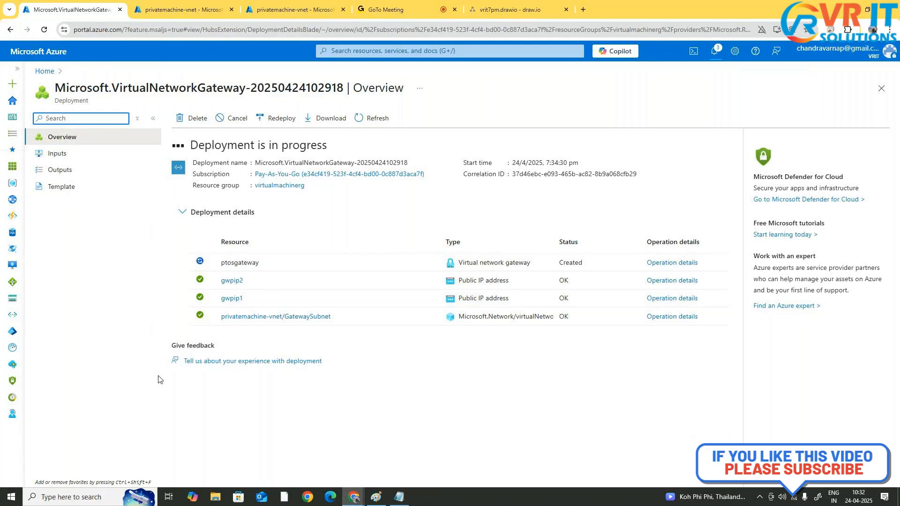
# Monitor the gateway deployment by refreshing it and checking the notifications and the operation details of ptosgateway
pyautogui.click(365, 119)
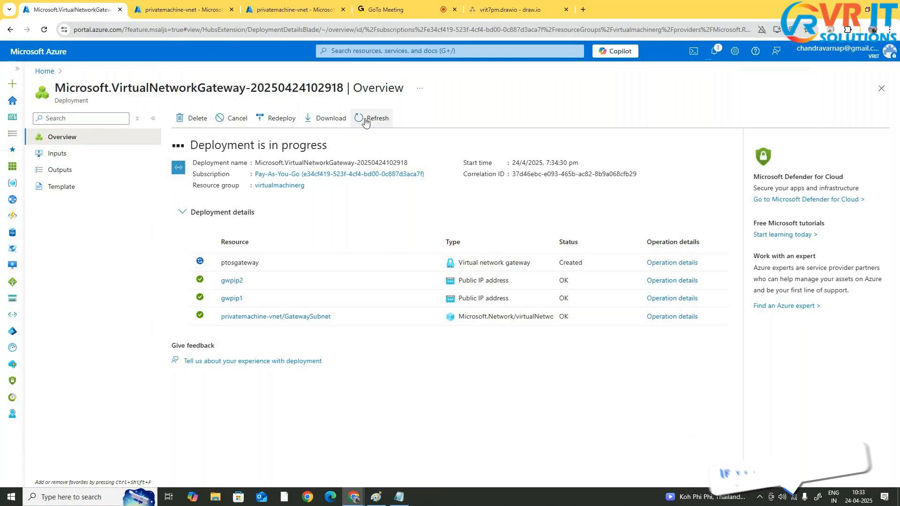
pyautogui.click(715, 51)
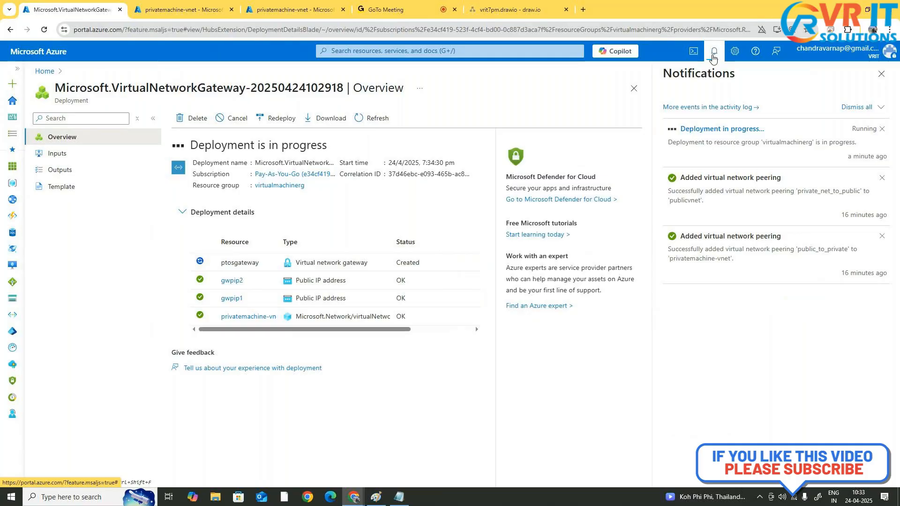
pyautogui.click(882, 73)
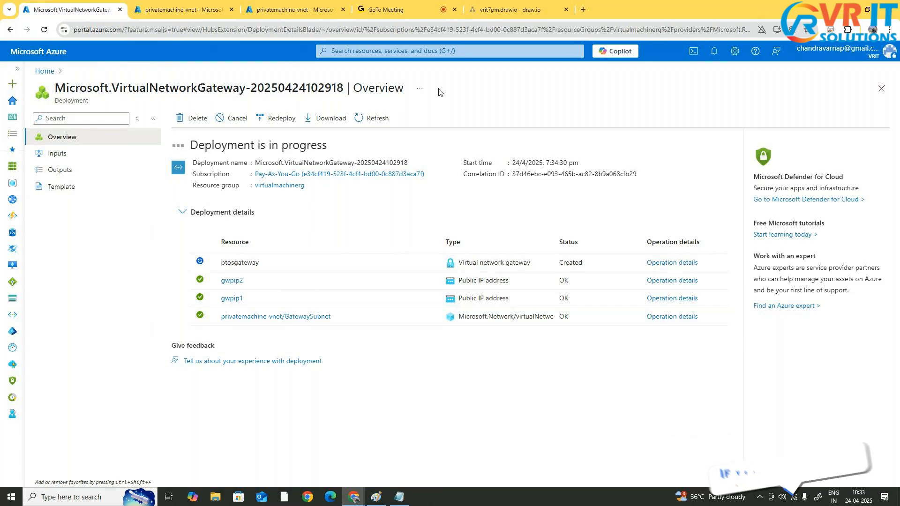
pyautogui.click(663, 263)
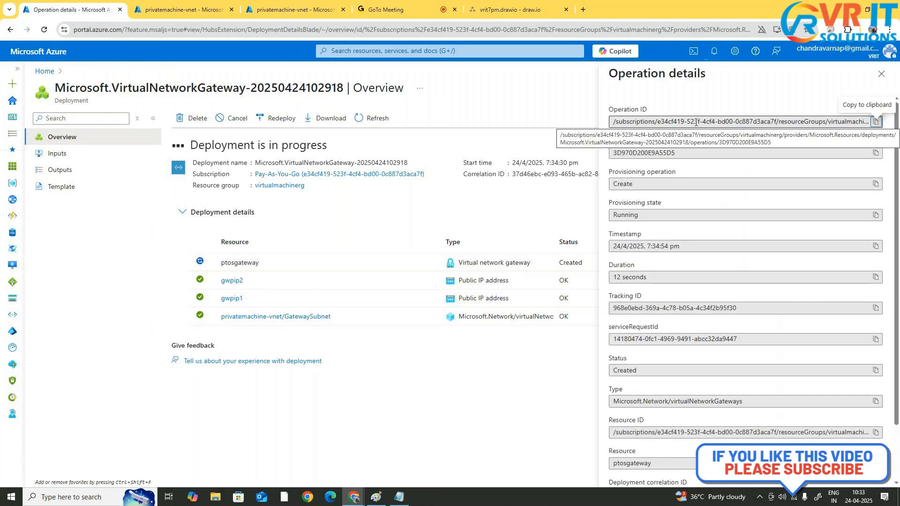
pyautogui.scroll(-1, 671, 176)
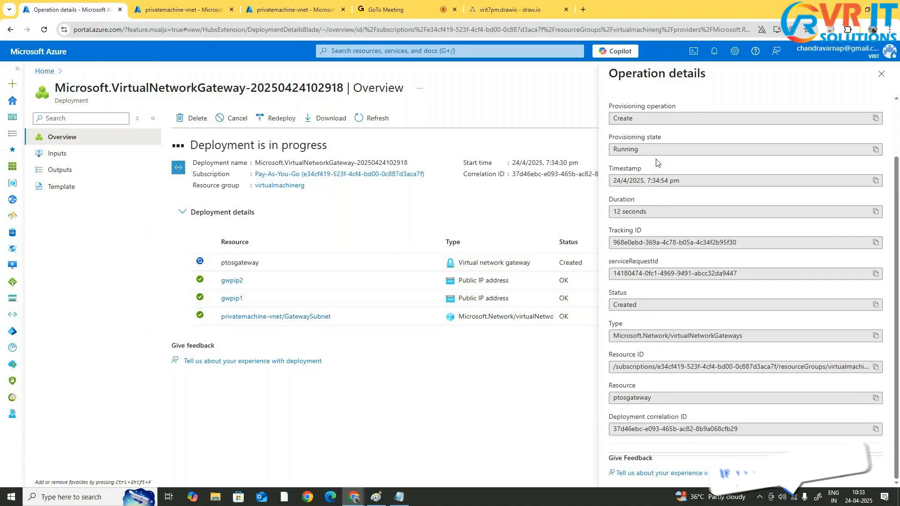
pyautogui.scroll(1, 734, 127)
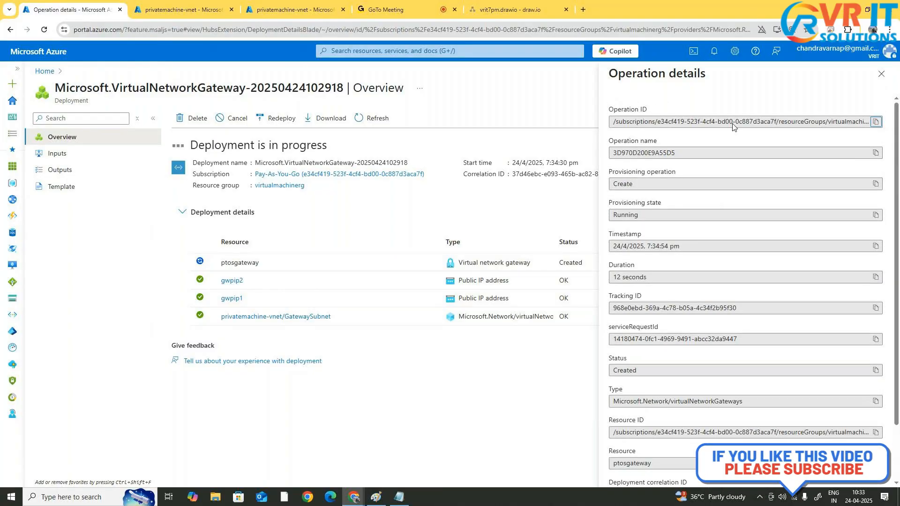
pyautogui.click(881, 73)
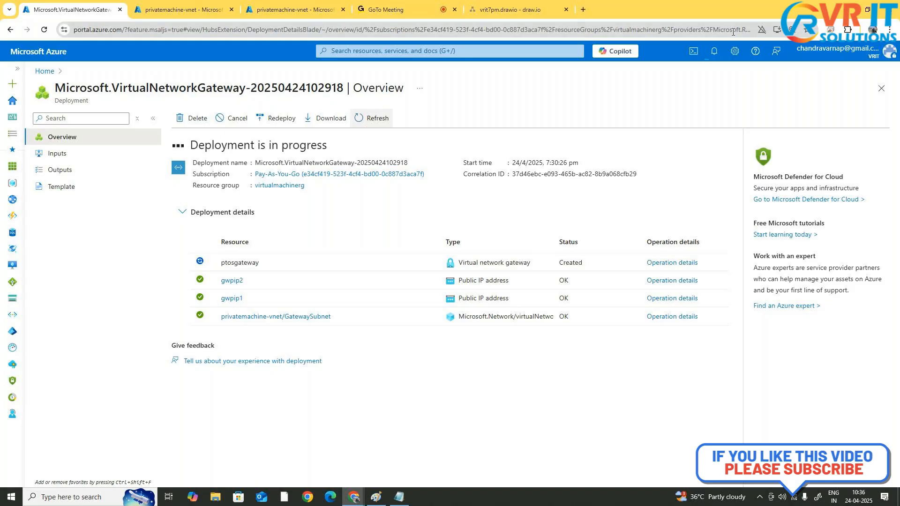
pyautogui.click(719, 55)
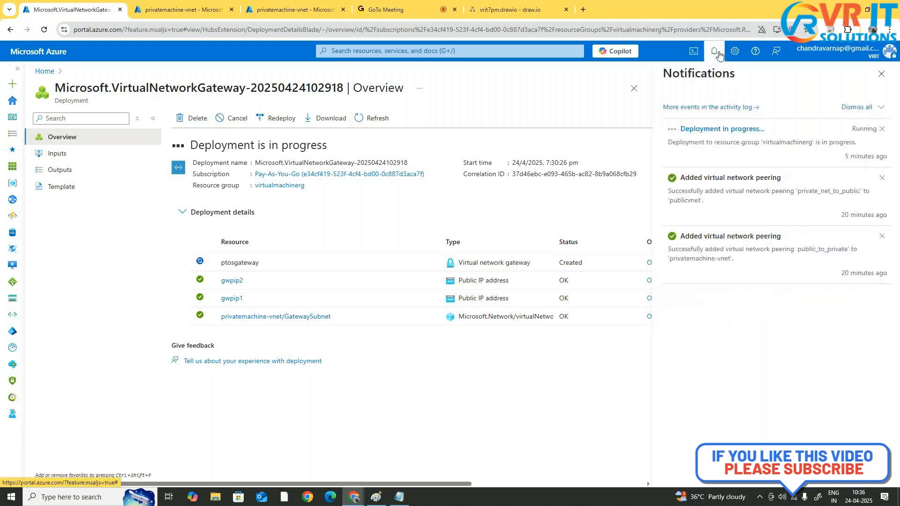
pyautogui.click(881, 75)
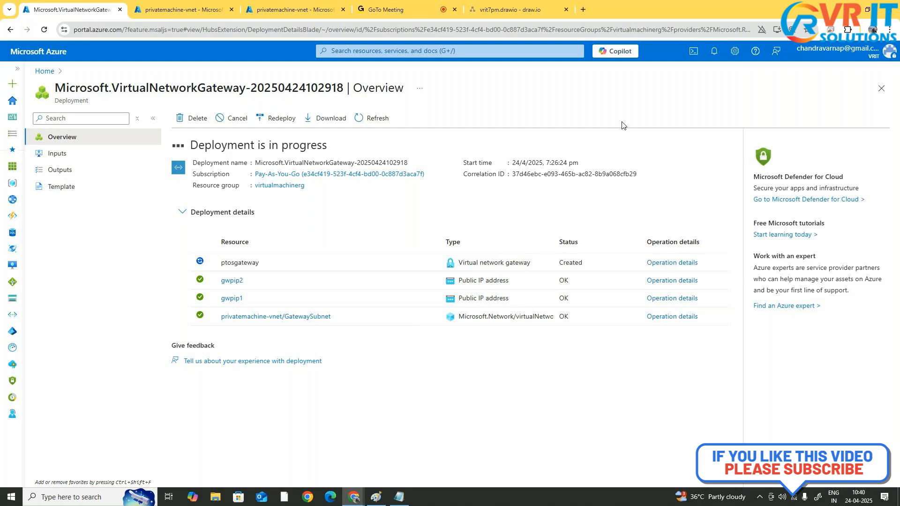
pyautogui.click(385, 10)
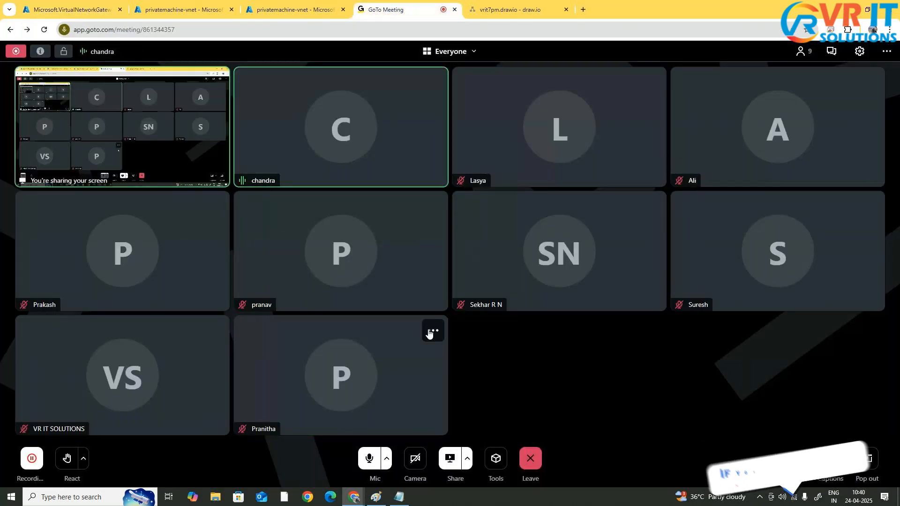
pyautogui.click(429, 332)
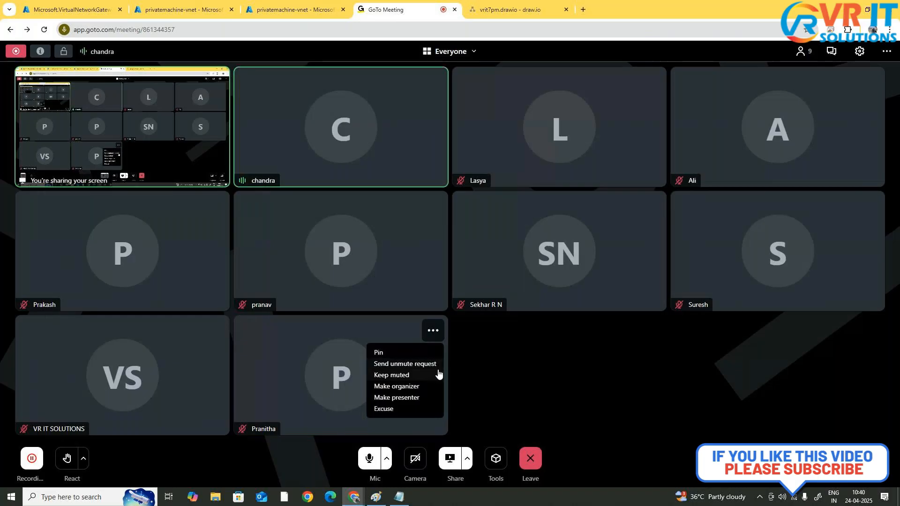
pyautogui.click(489, 351)
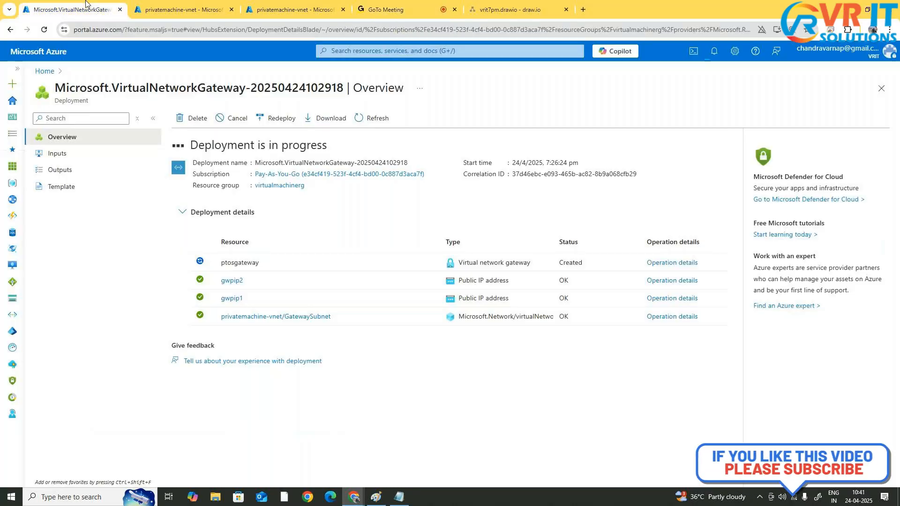
pyautogui.click(86, 2)
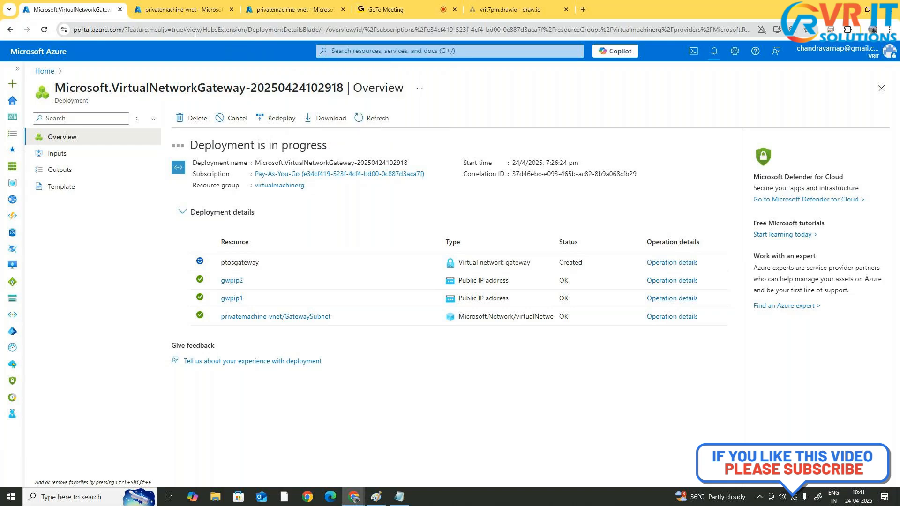
# In the duplicated privatemachine-vnet browser tab, find Microsoft Entra ID and open the alpha group from the list of all groups
pyautogui.click(283, 6)
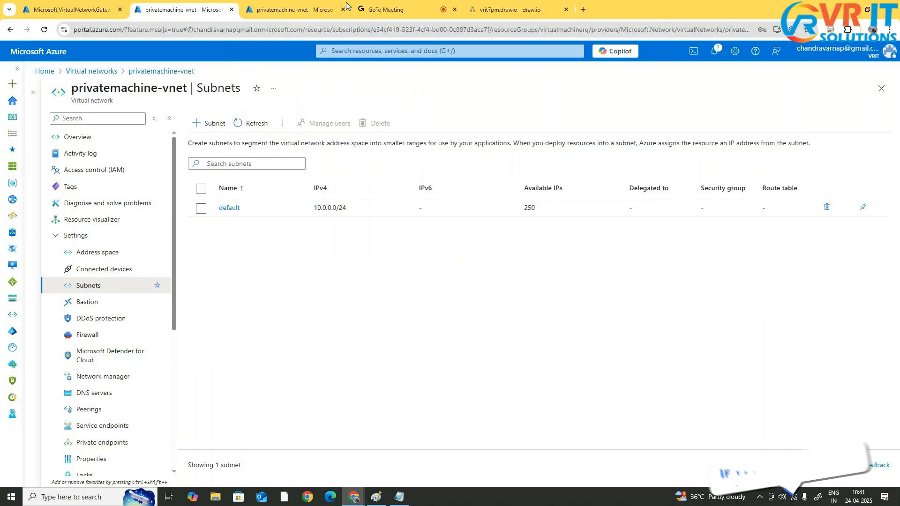
pyautogui.click(440, 47)
pyautogui.write('e')
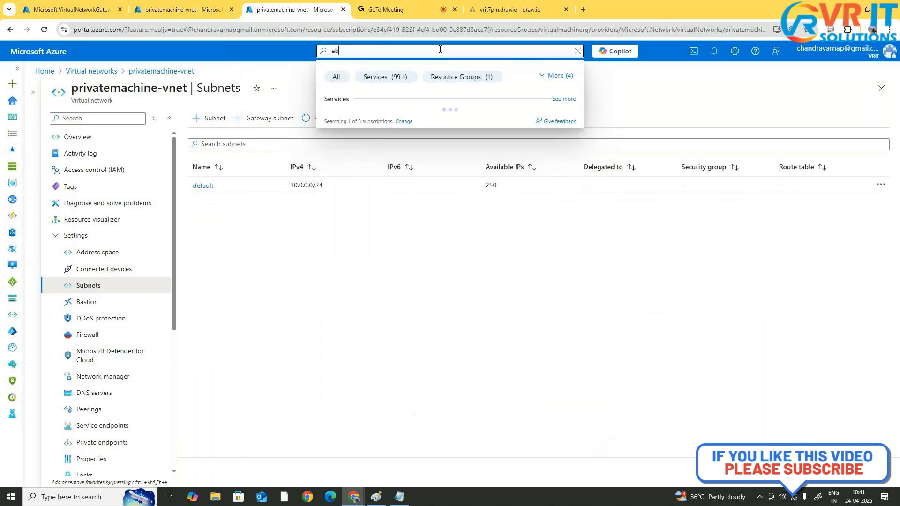
pyautogui.write('ntra')
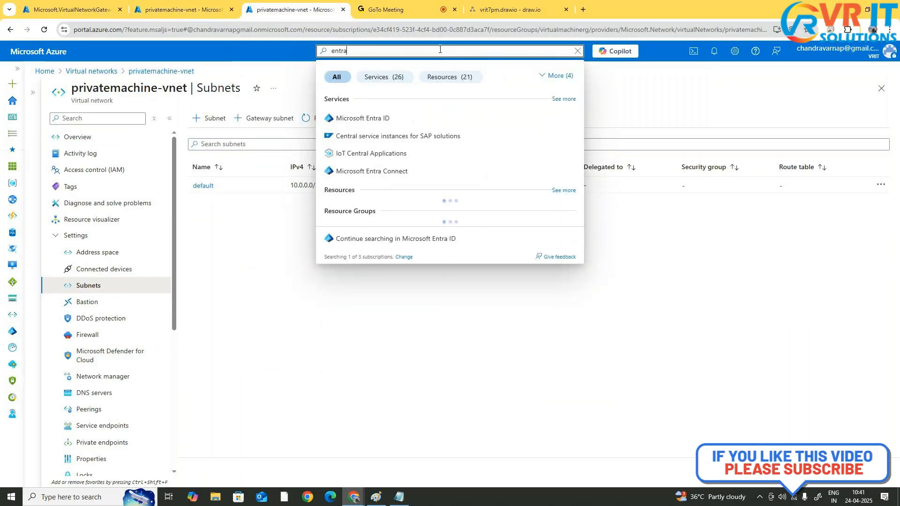
pyautogui.click(415, 123)
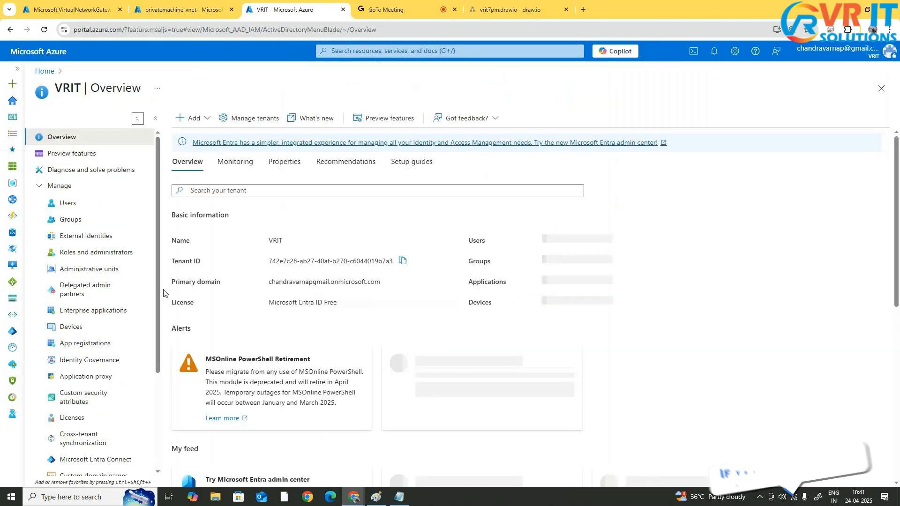
pyautogui.click(136, 219)
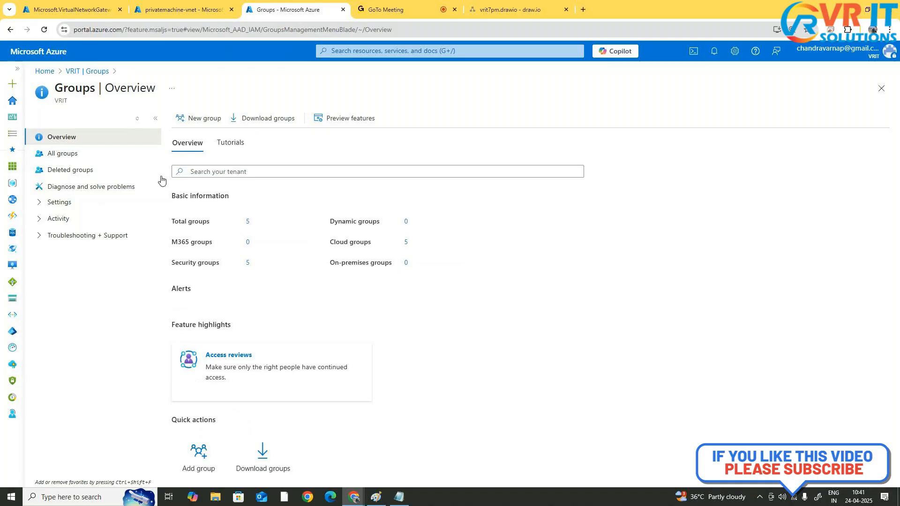
pyautogui.click(83, 151)
pyautogui.click(235, 251)
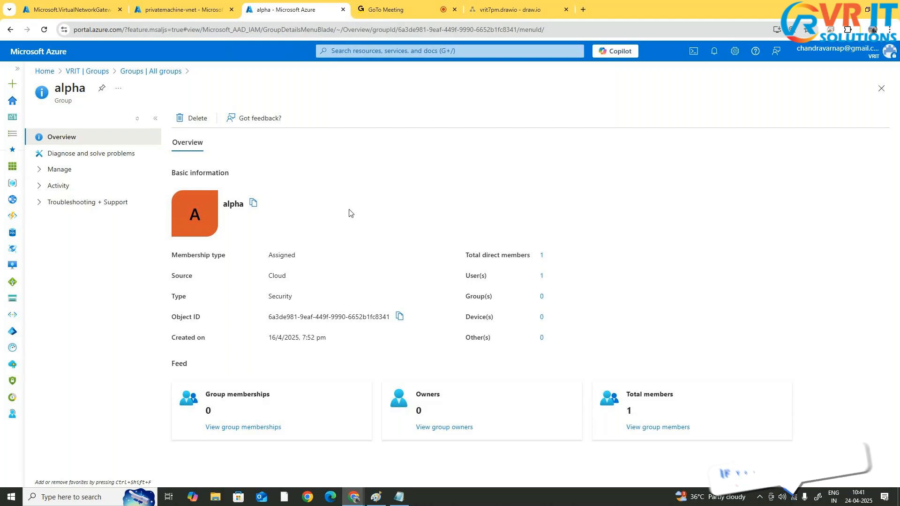
# Examine the members and owners of the alpha group, including the option to add owners
pyautogui.click(52, 171)
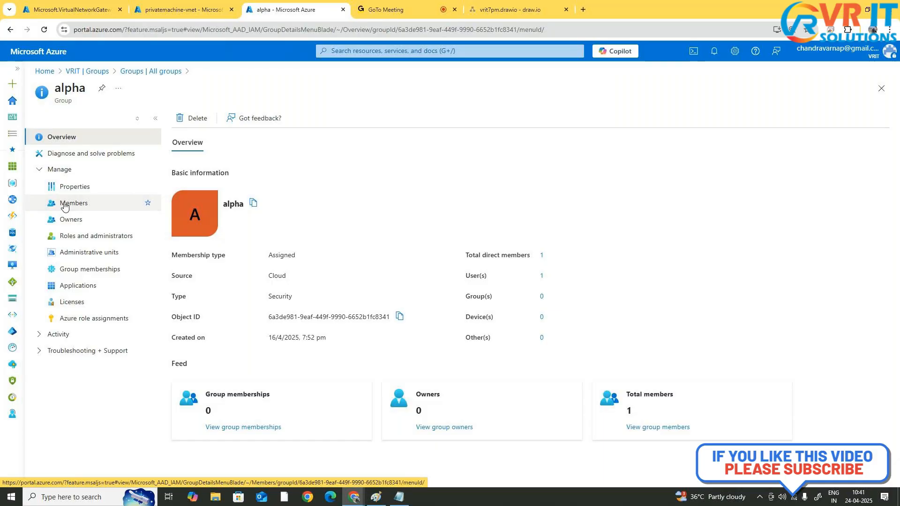
pyautogui.click(93, 205)
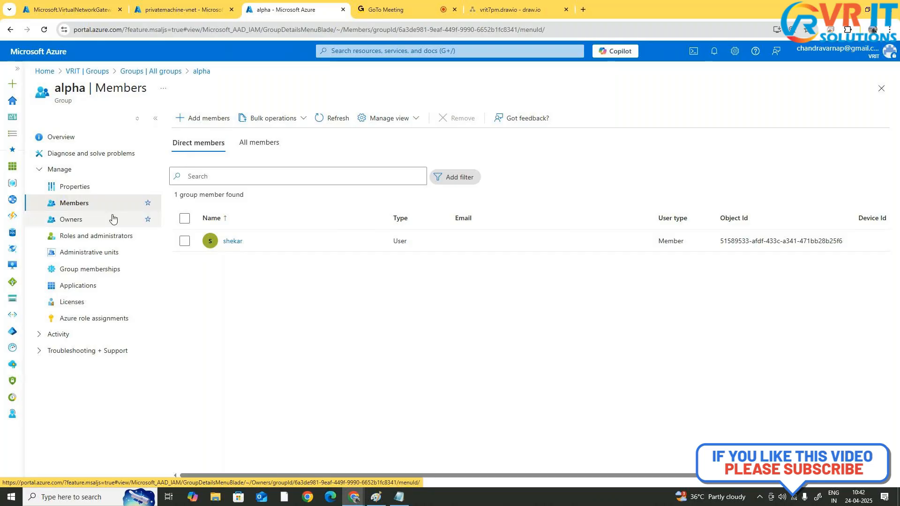
pyautogui.click(101, 223)
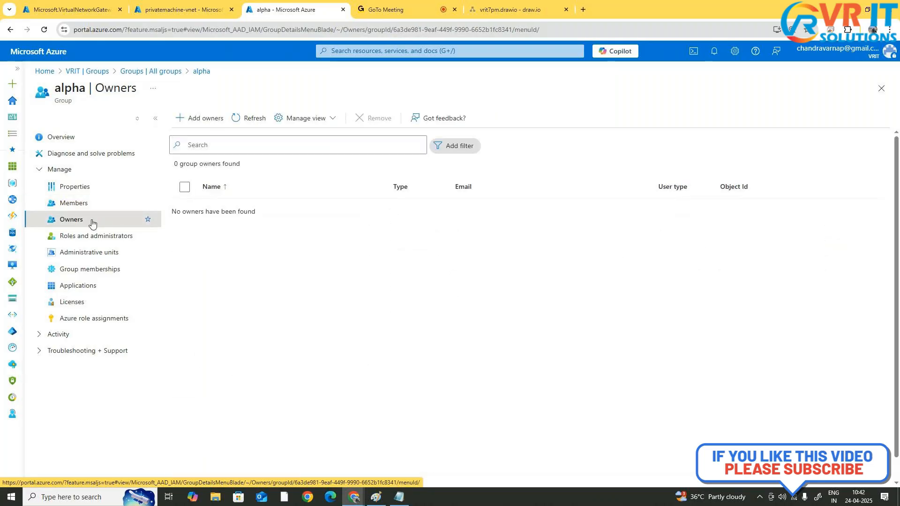
pyautogui.click(198, 117)
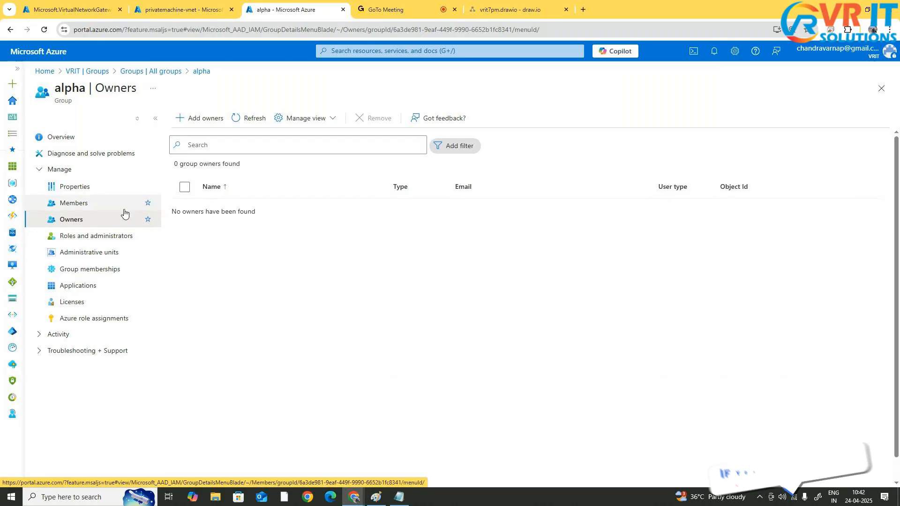
pyautogui.click(104, 209)
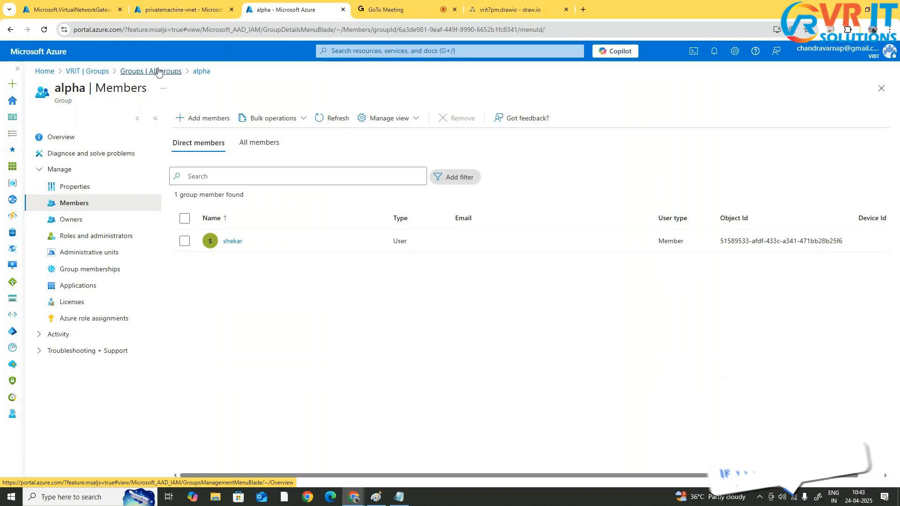
# Return to the VRIT tenant overview and open the user account of the alpha group's member
pyautogui.click(158, 71)
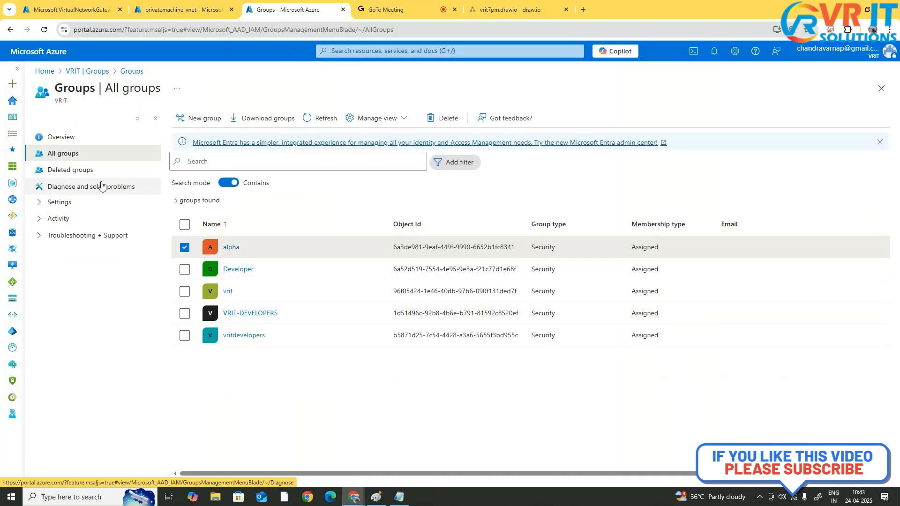
pyautogui.click(101, 71)
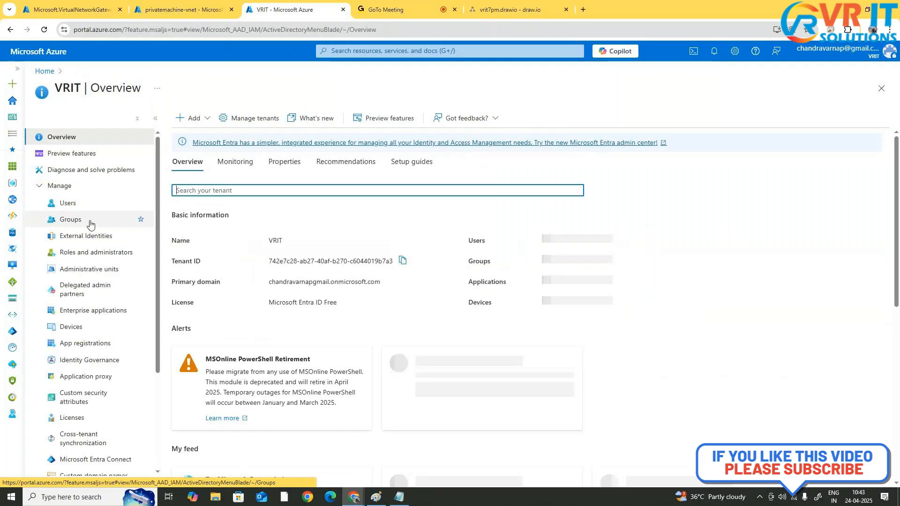
pyautogui.click(85, 203)
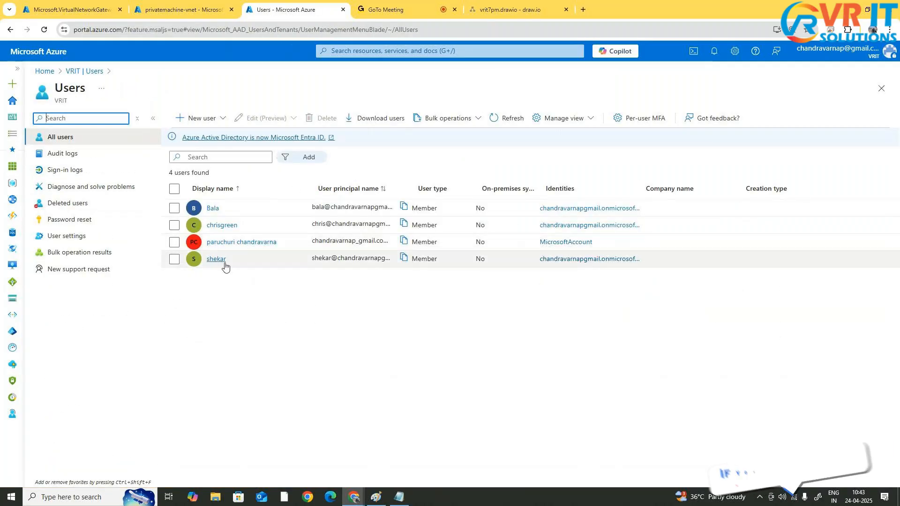
pyautogui.click(223, 261)
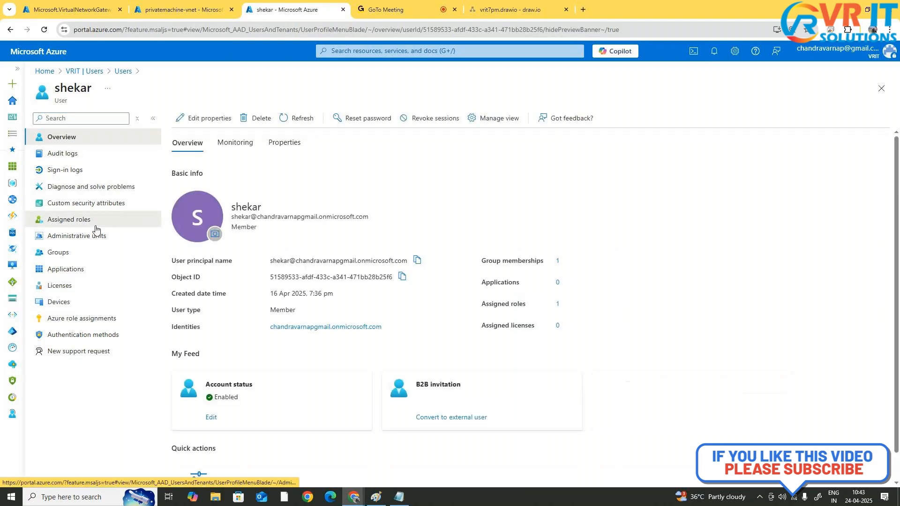
# Review the user's assigned roles and search the directory roles available for assignment for "entra id", leaving without adding any
pyautogui.click(94, 221)
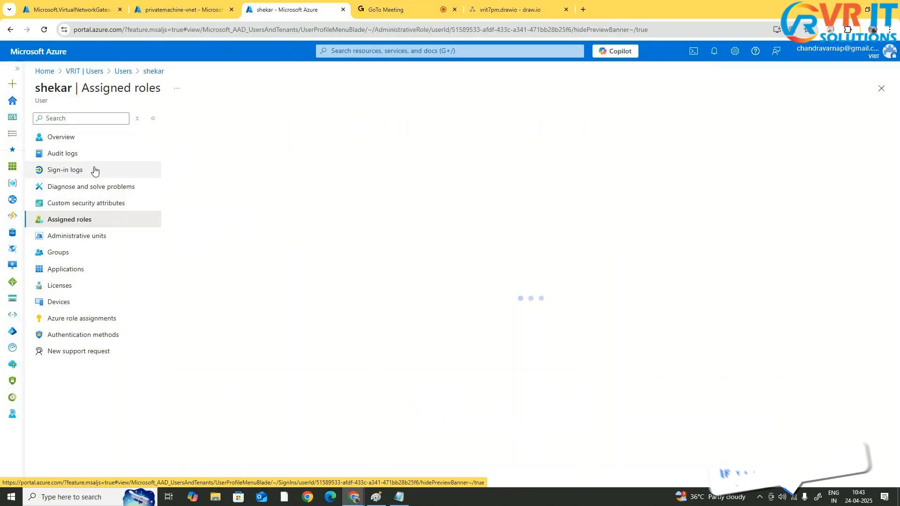
pyautogui.click(199, 120)
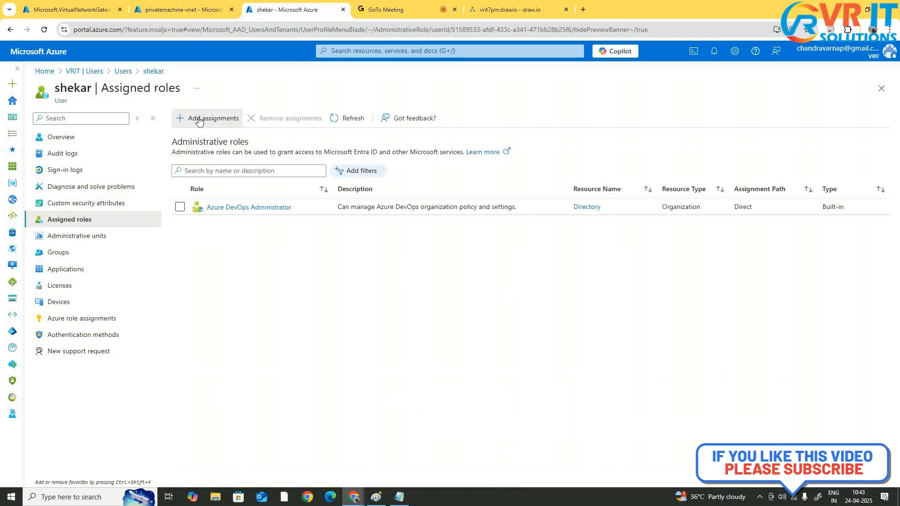
pyautogui.click(532, 158)
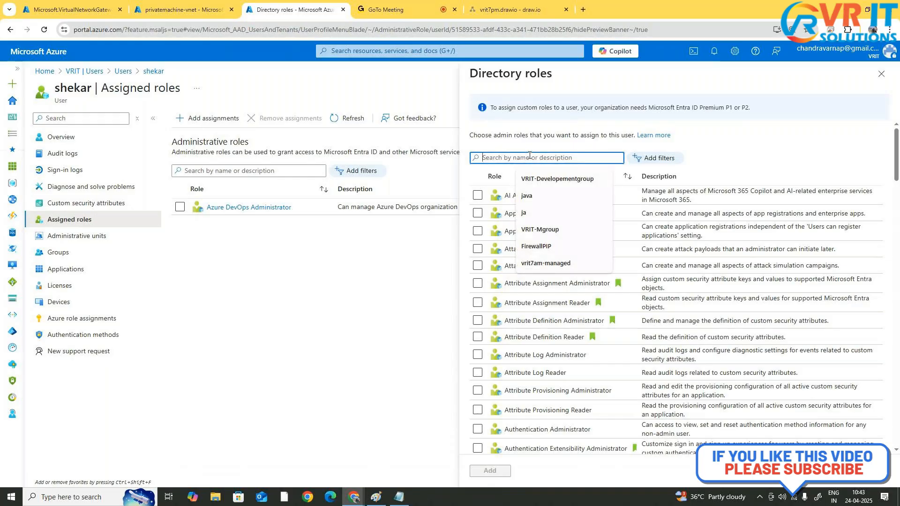
pyautogui.write('entra')
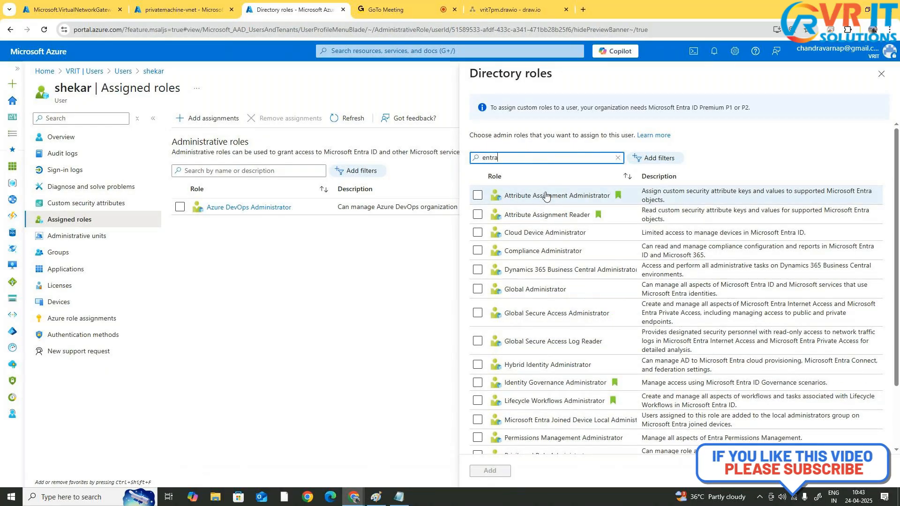
pyautogui.write(' ids')
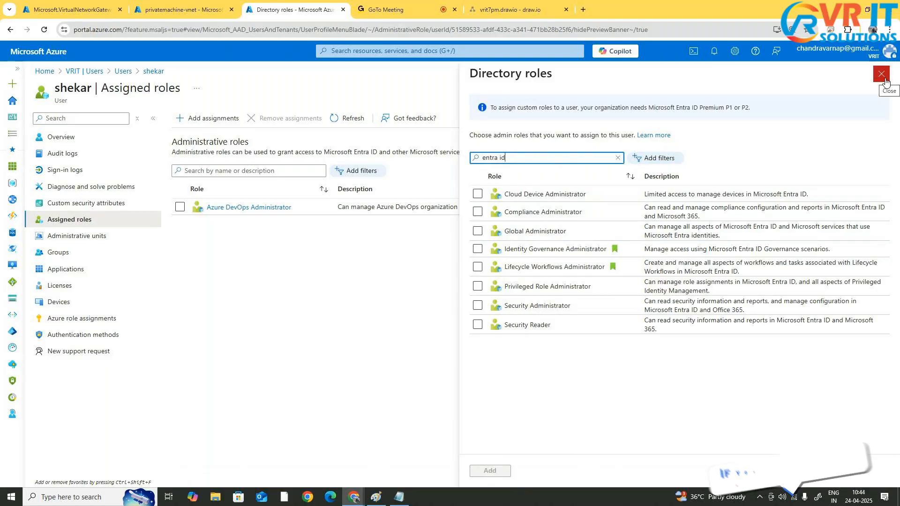
pyautogui.click(882, 74)
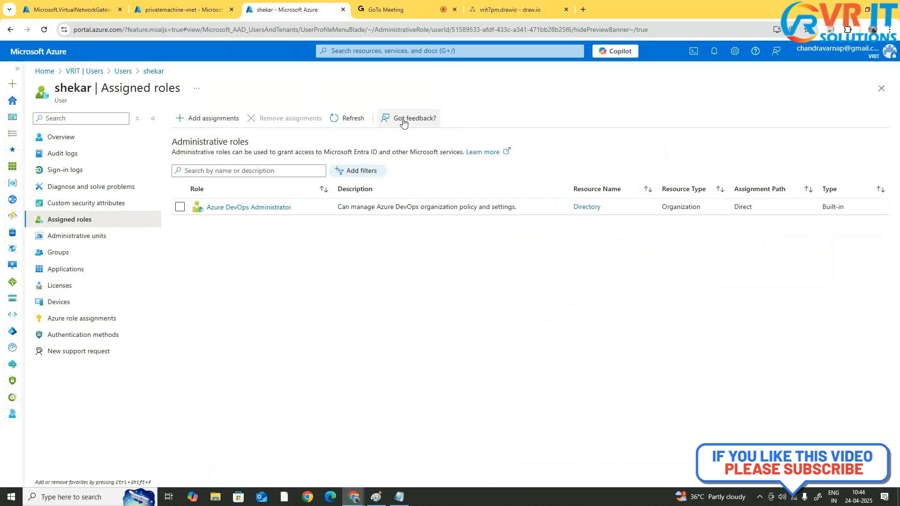
# Return to the virtual network gateway deployment, refresh its status and check the notifications
pyautogui.click(56, 6)
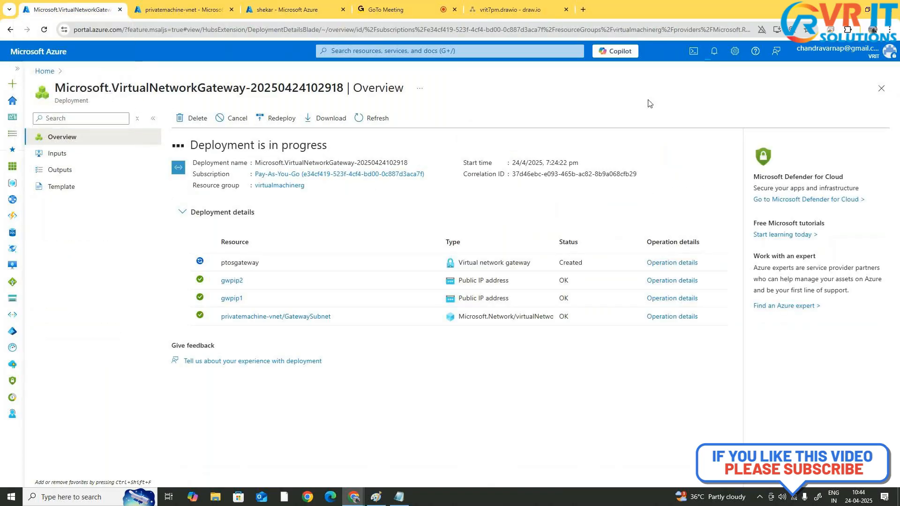
pyautogui.click(360, 118)
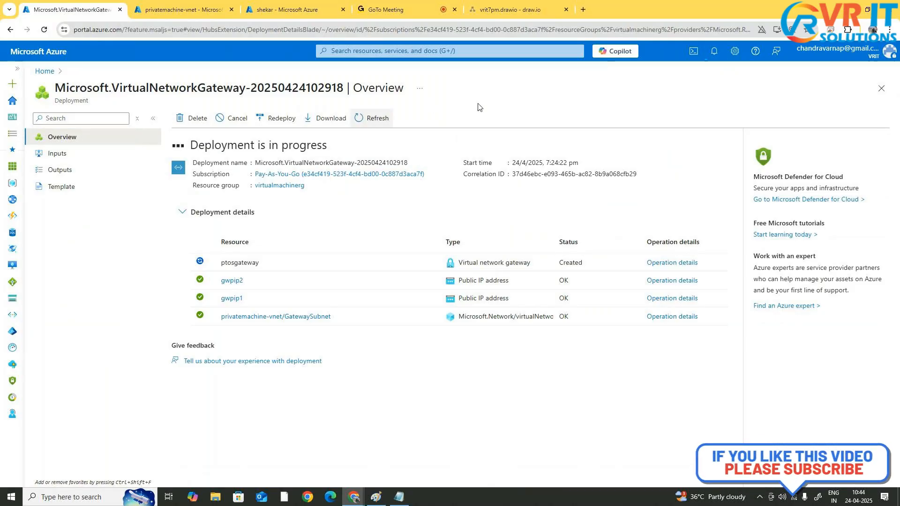
pyautogui.click(715, 52)
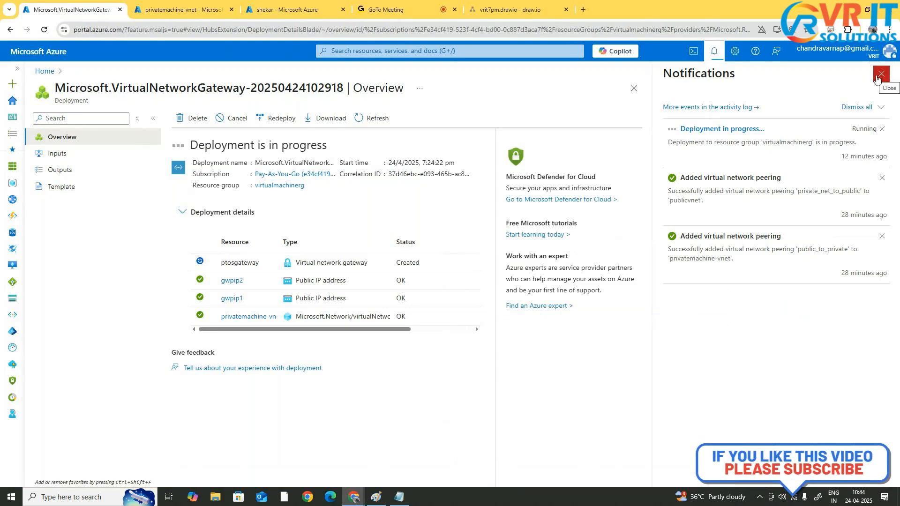
pyautogui.click(881, 74)
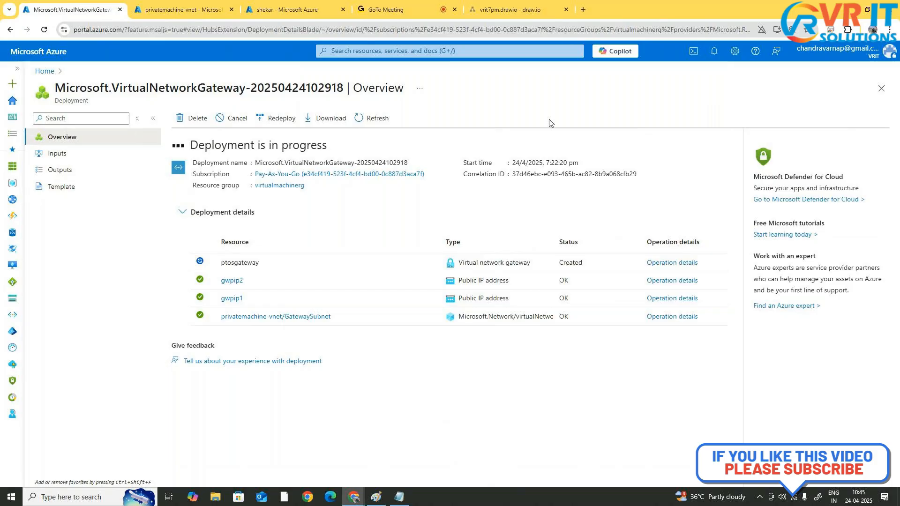
# In a new browser tab, search for "create self signed certificate powershell" and open the Microsoft Learn New-SelfSignedCertificate reference
pyautogui.click(583, 10)
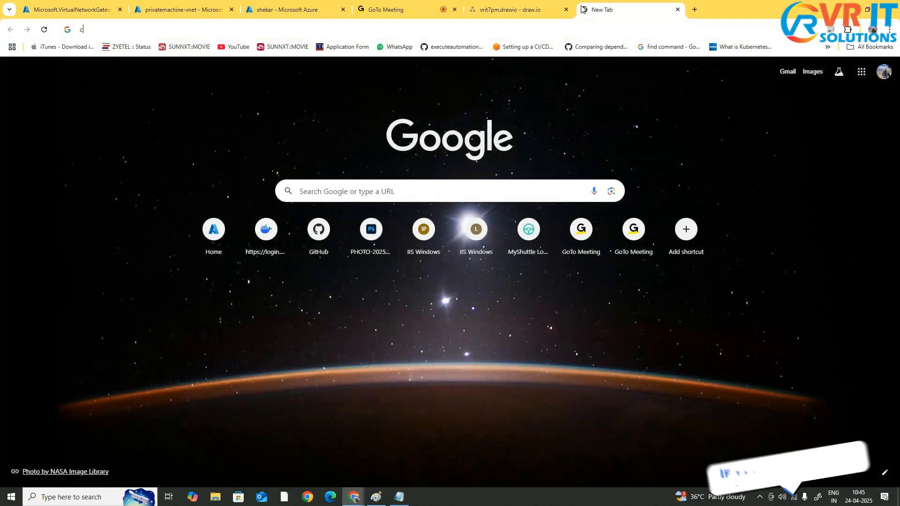
pyautogui.write('create s')
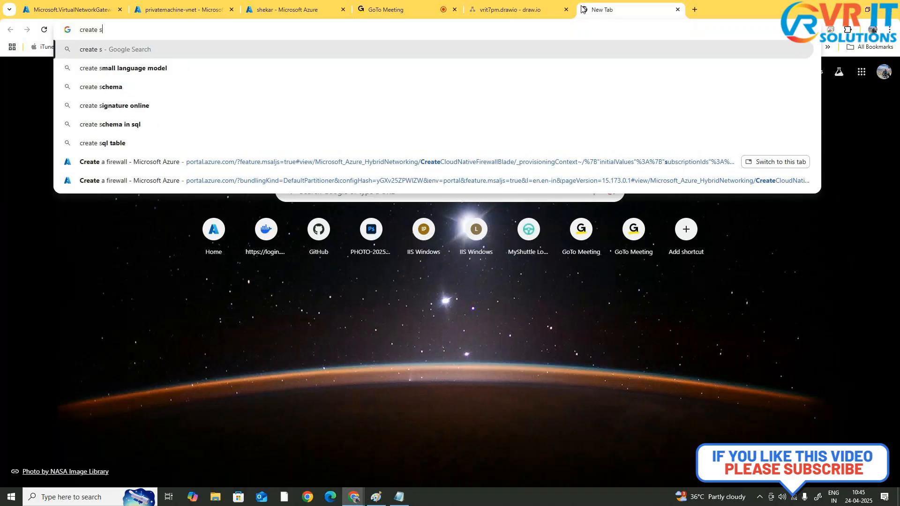
pyautogui.write('elf')
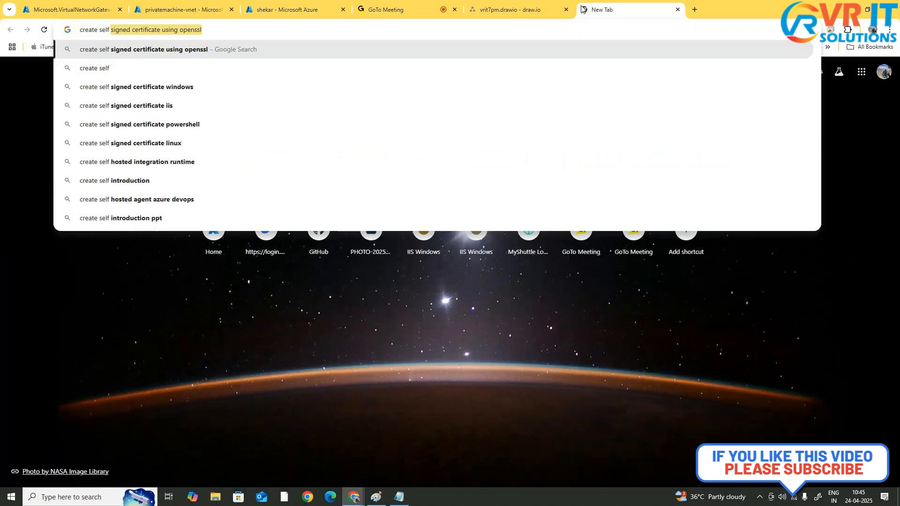
pyautogui.press('Down')
pyautogui.press('Down')
pyautogui.press('Down')
pyautogui.press('Down')
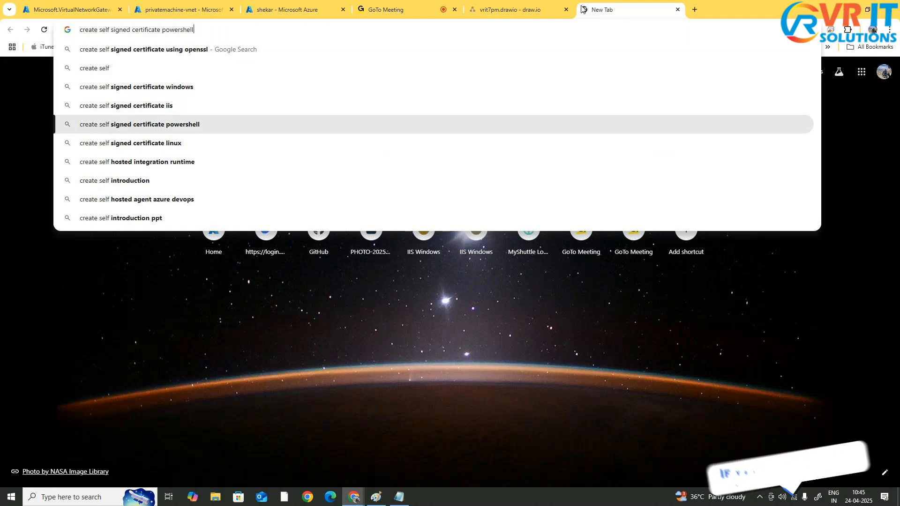
pyautogui.press('Return')
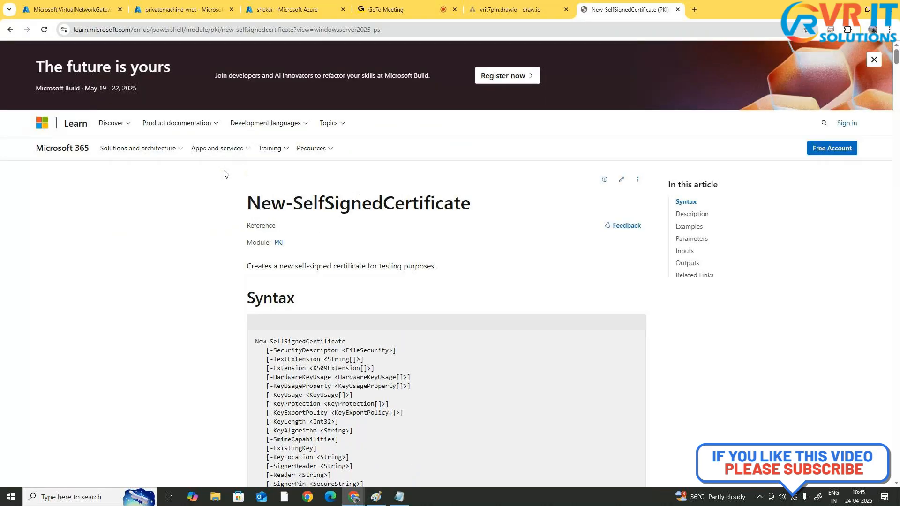
# Examine the New-SelfSignedCertificate syntax, description and PowerShell examples 1 through 7
pyautogui.scroll(-1, 334, 257)
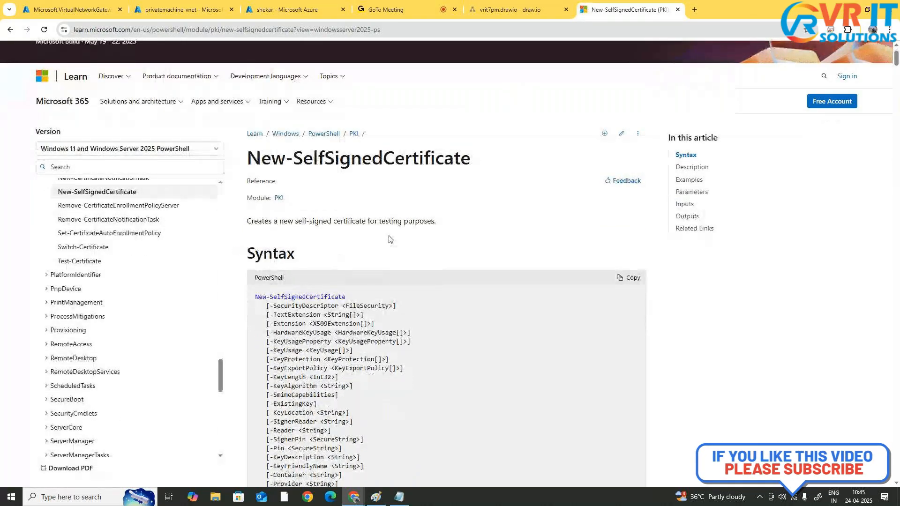
pyautogui.scroll(-1, 392, 239)
pyautogui.scroll(-6, 393, 241)
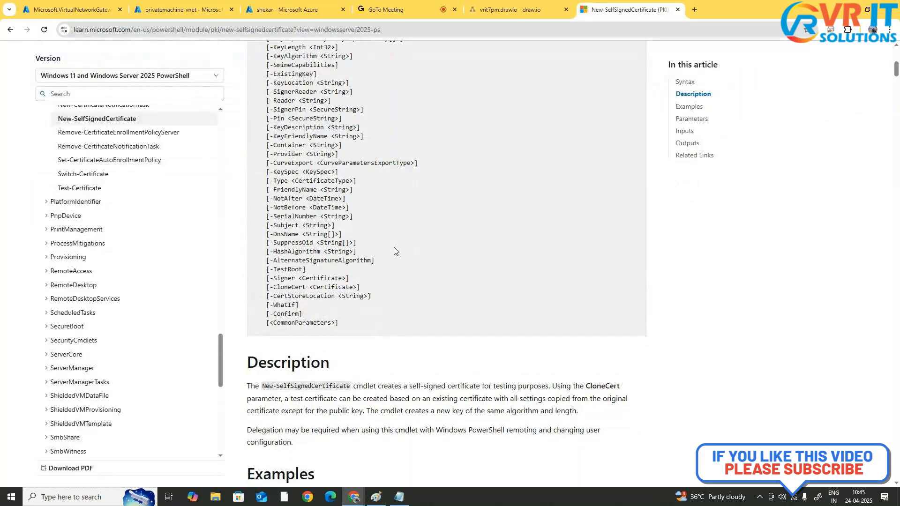
pyautogui.scroll(-5, 393, 251)
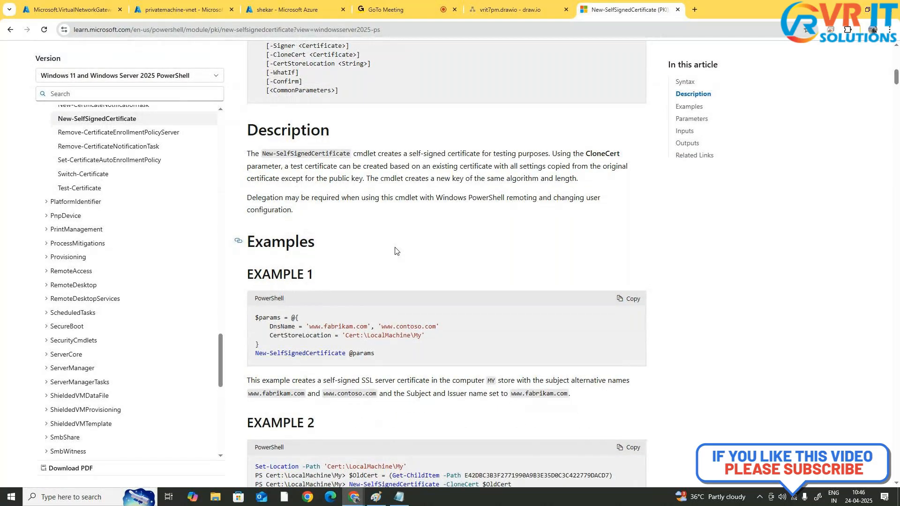
pyautogui.scroll(-4, 395, 251)
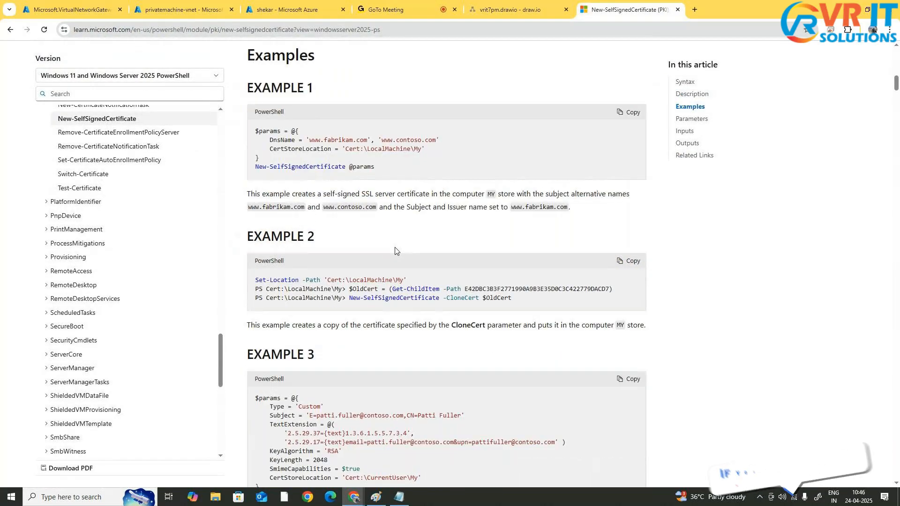
pyautogui.scroll(-1, 395, 251)
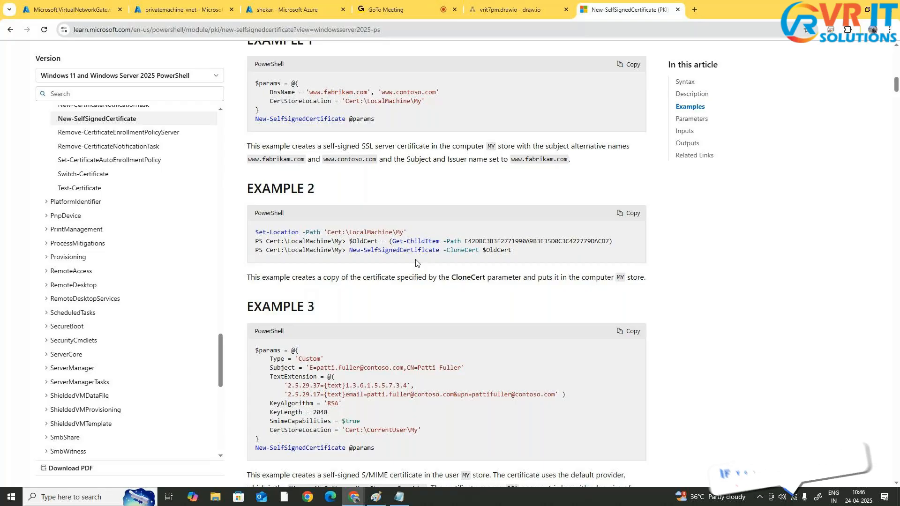
pyautogui.scroll(-1, 415, 260)
pyautogui.scroll(-4, 416, 262)
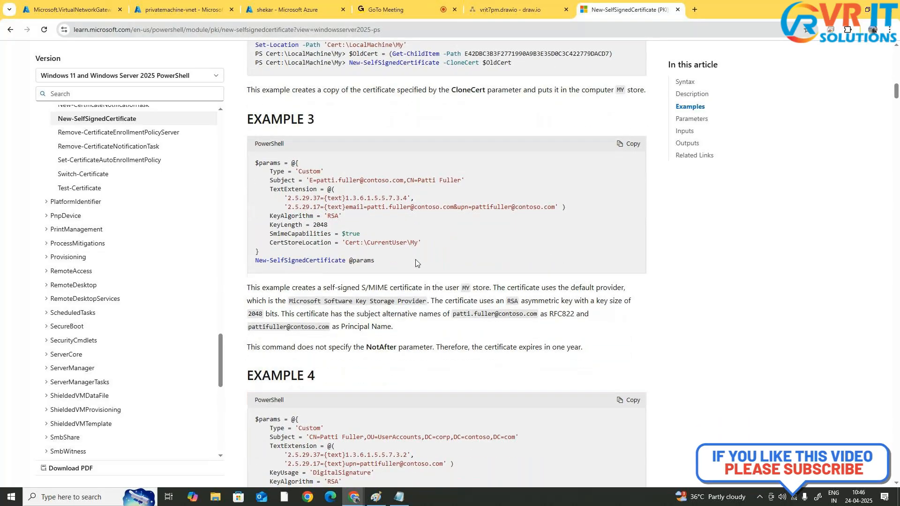
pyautogui.scroll(-4, 415, 263)
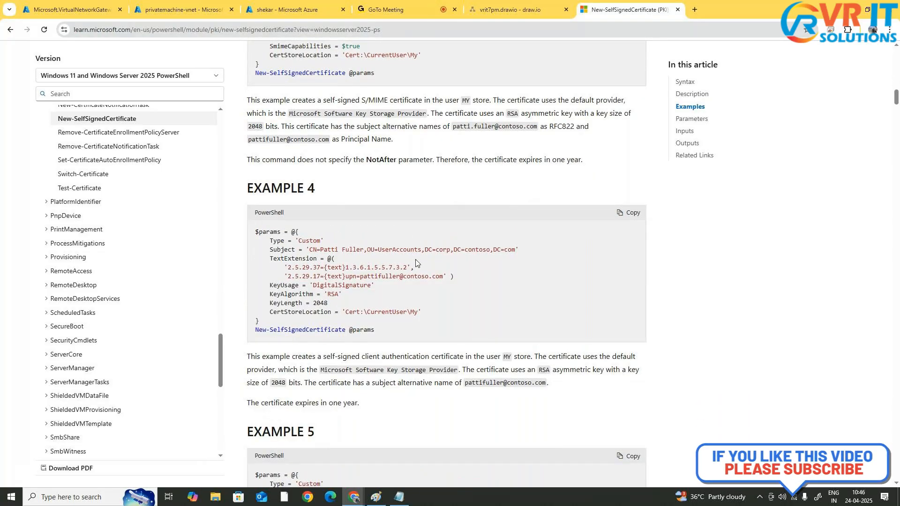
pyautogui.scroll(-5, 387, 307)
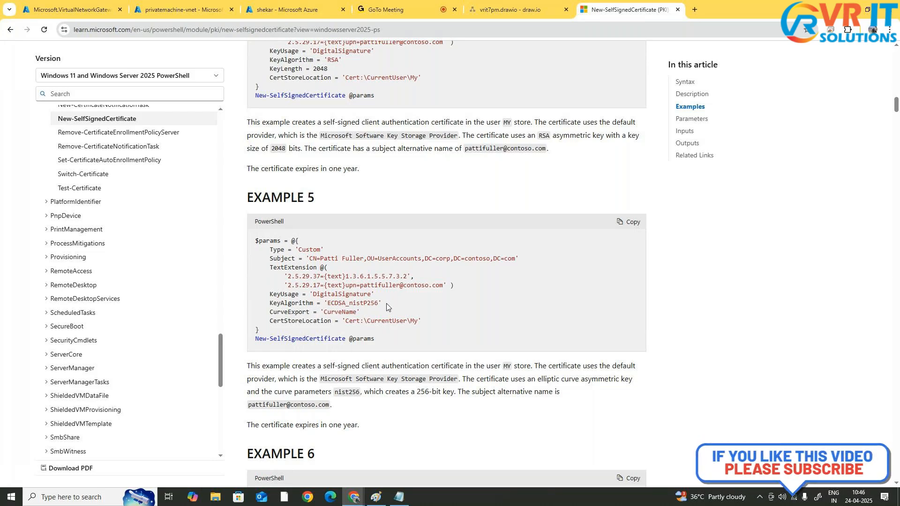
pyautogui.scroll(-6, 386, 303)
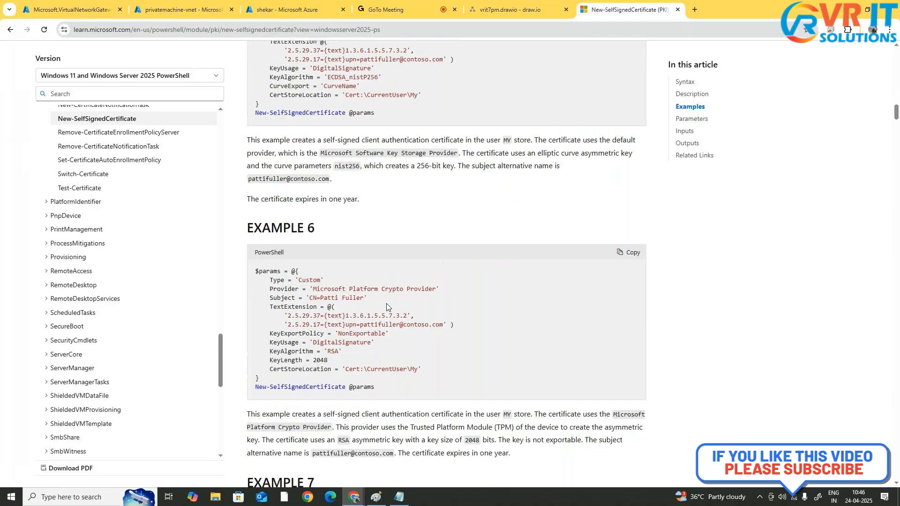
pyautogui.scroll(-5, 386, 307)
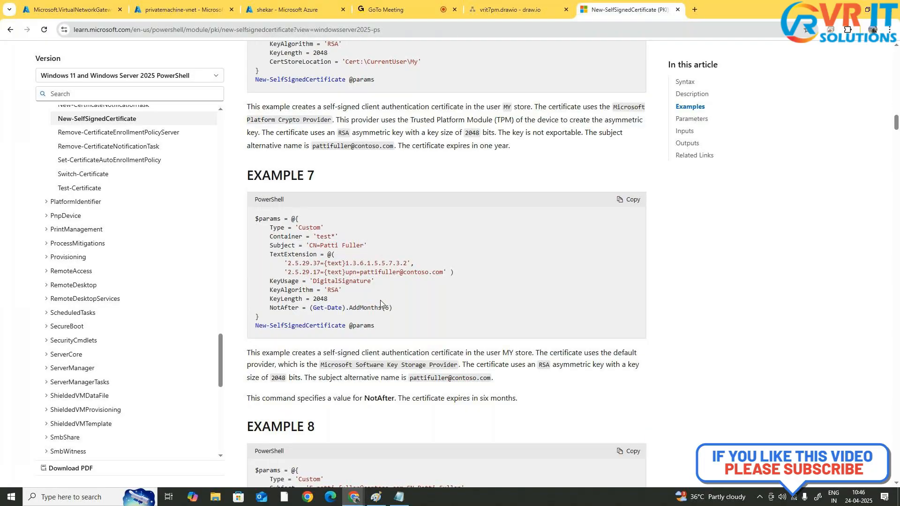
pyautogui.scroll(-2, 380, 304)
# Return to the start of the reference and re-examine the syntax and first three examples, highlighting the CertStoreLocation path in Example 1
pyautogui.scroll(15, 361, 290)
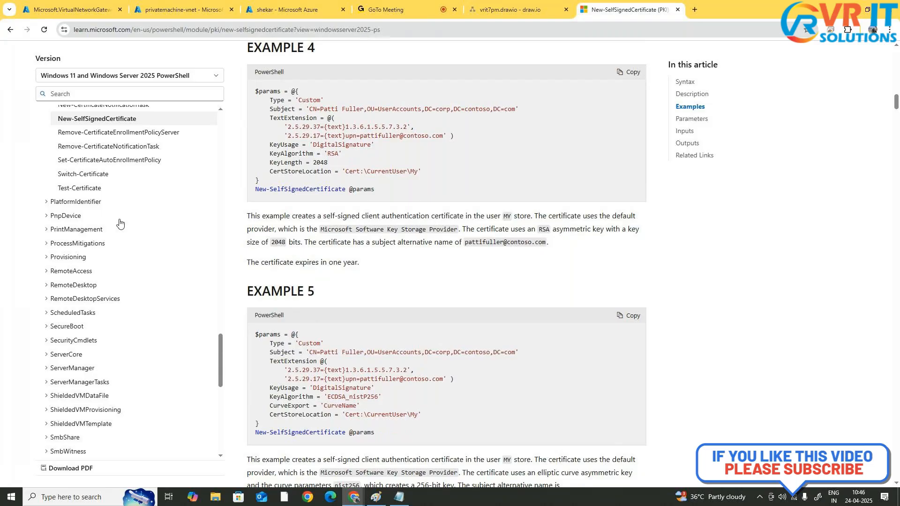
pyautogui.scroll(13, 370, 306)
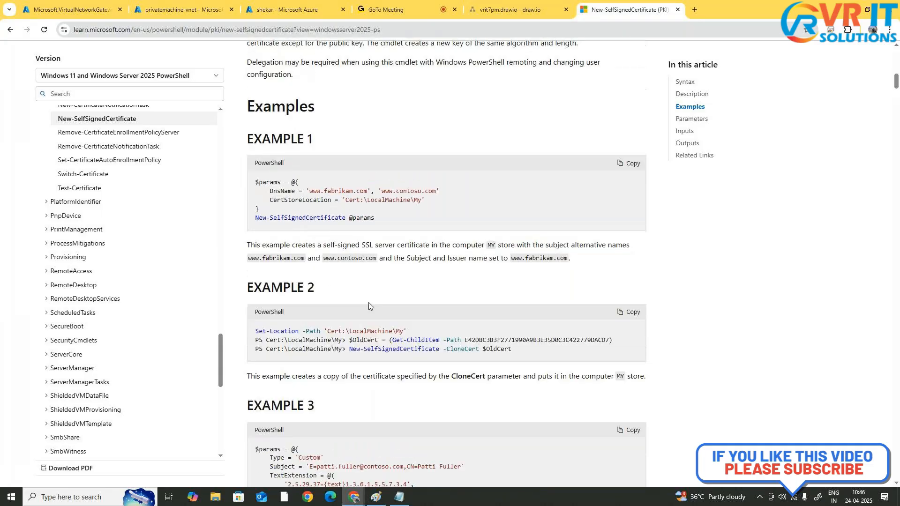
pyautogui.scroll(10, 369, 306)
pyautogui.scroll(6, 369, 306)
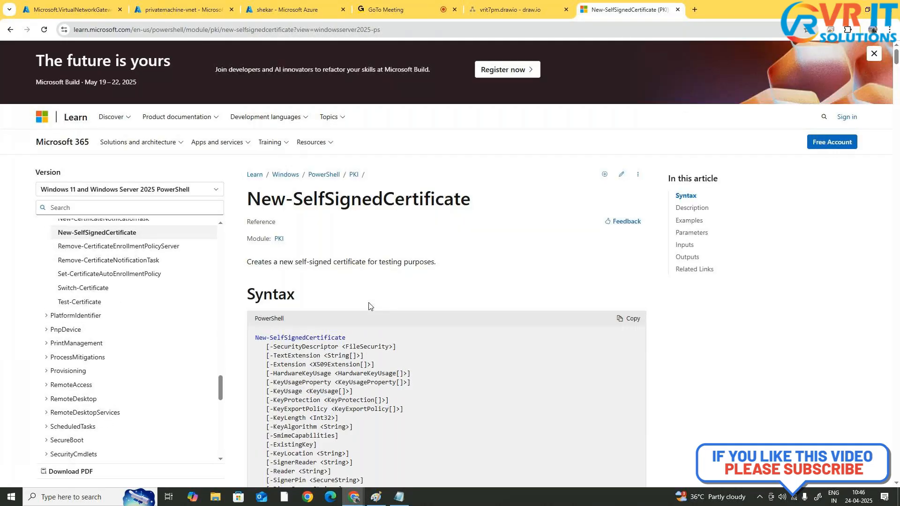
pyautogui.scroll(-10, 369, 305)
pyautogui.scroll(4, 407, 305)
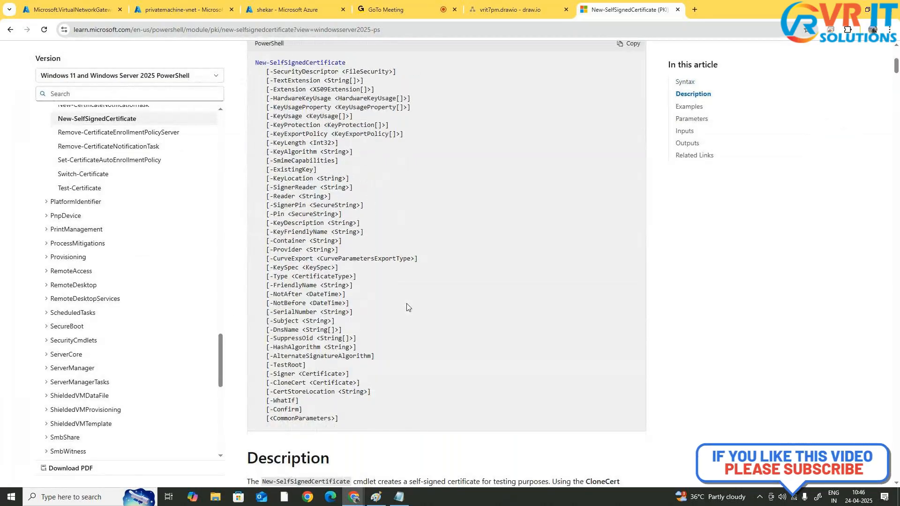
pyautogui.scroll(-6, 407, 307)
pyautogui.scroll(-3, 407, 307)
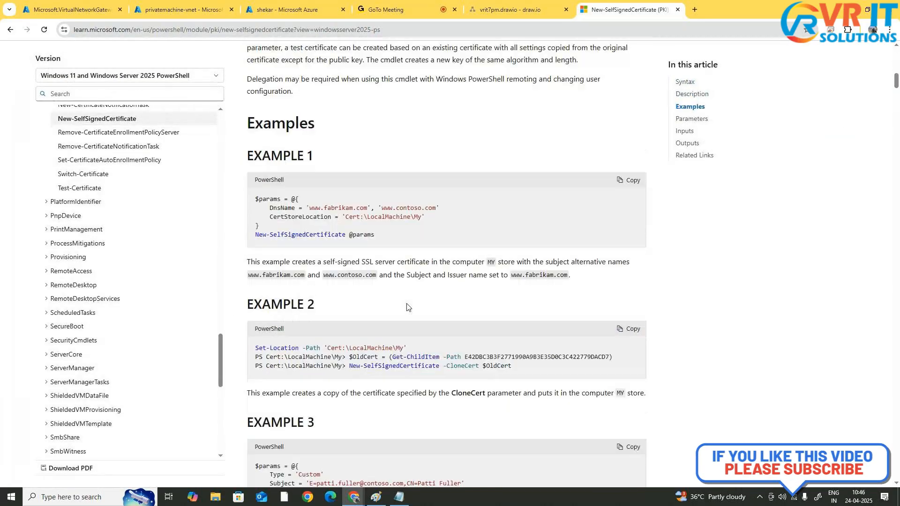
pyautogui.scroll(-1, 407, 307)
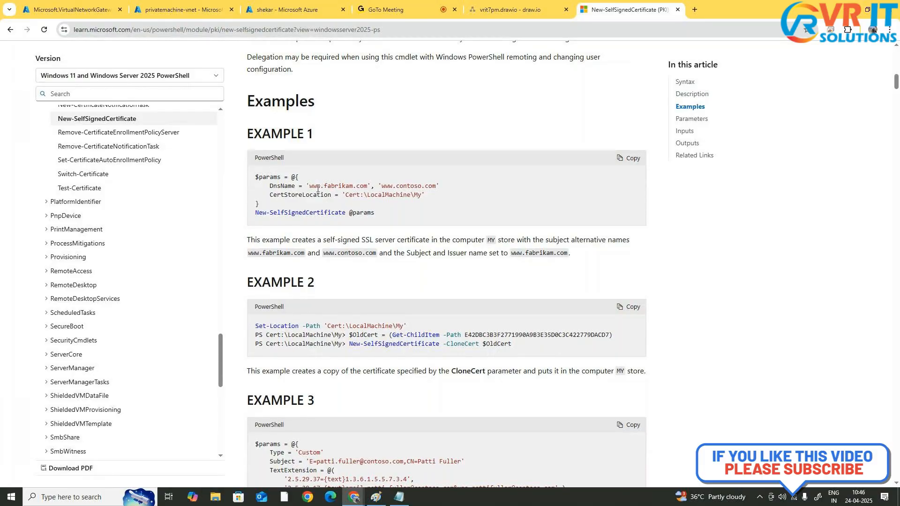
pyautogui.moveTo(347, 195); pyautogui.dragTo(403, 195)
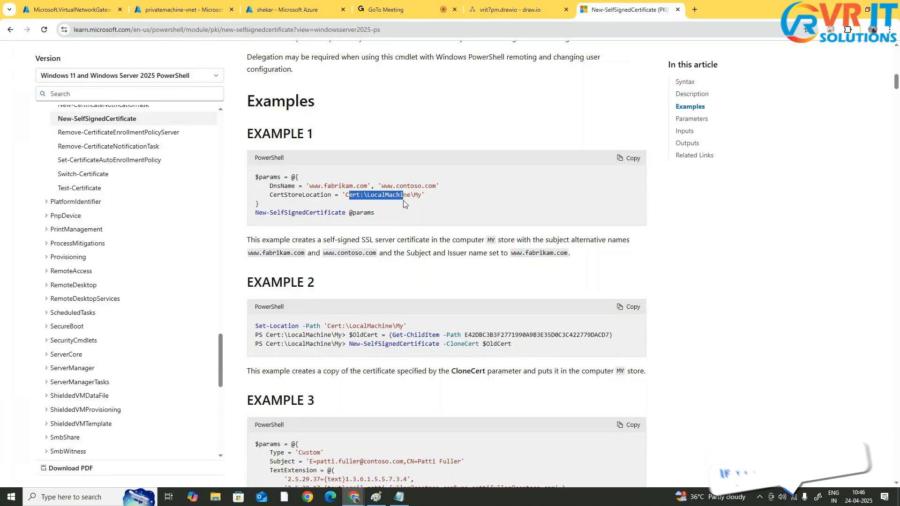
pyautogui.scroll(-1, 356, 234)
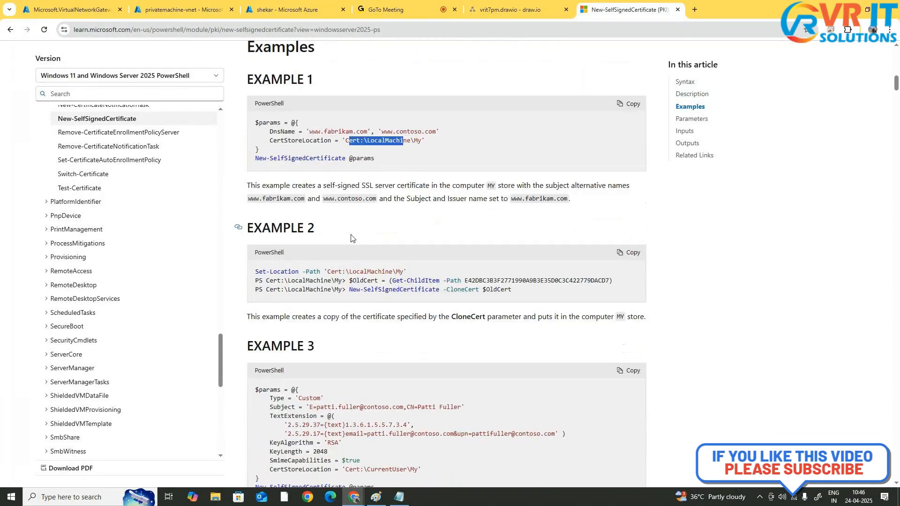
pyautogui.scroll(-2, 353, 239)
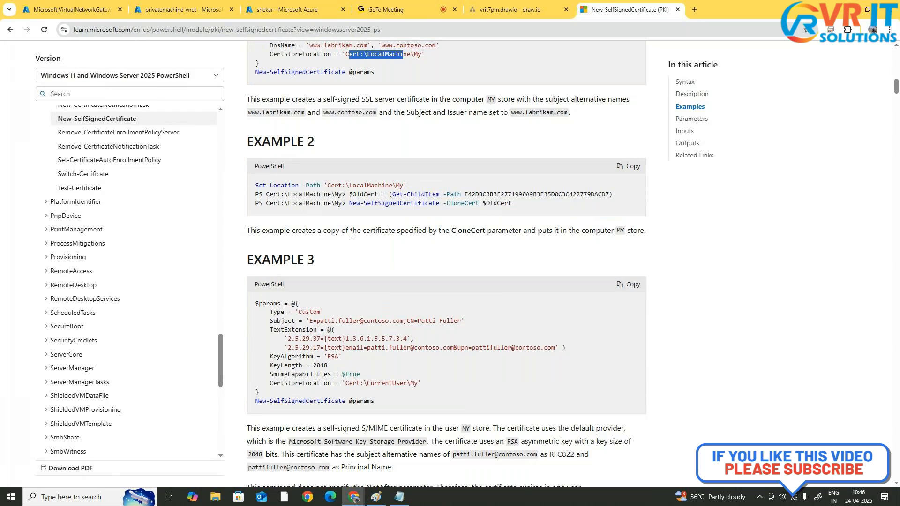
pyautogui.scroll(-4, 351, 235)
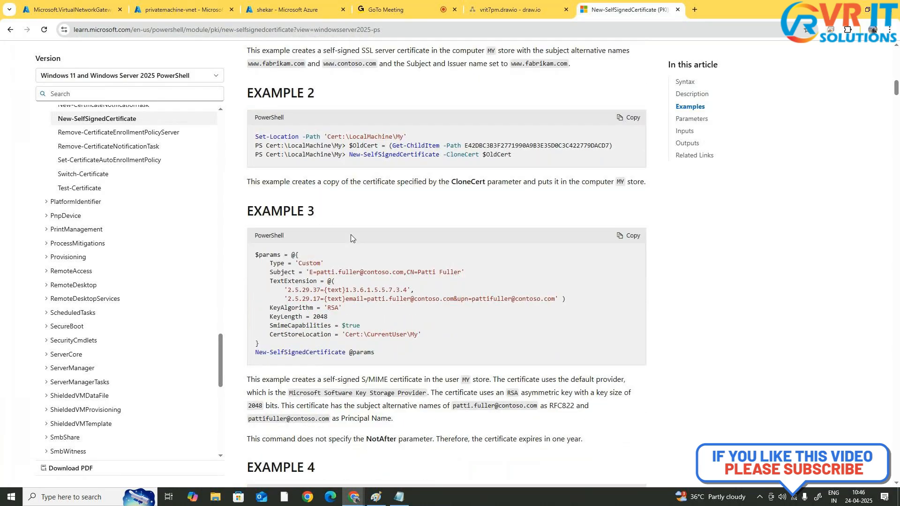
# Examine Examples 4 through 9 of the New-SelfSignedCertificate reference
pyautogui.scroll(-5, 352, 236)
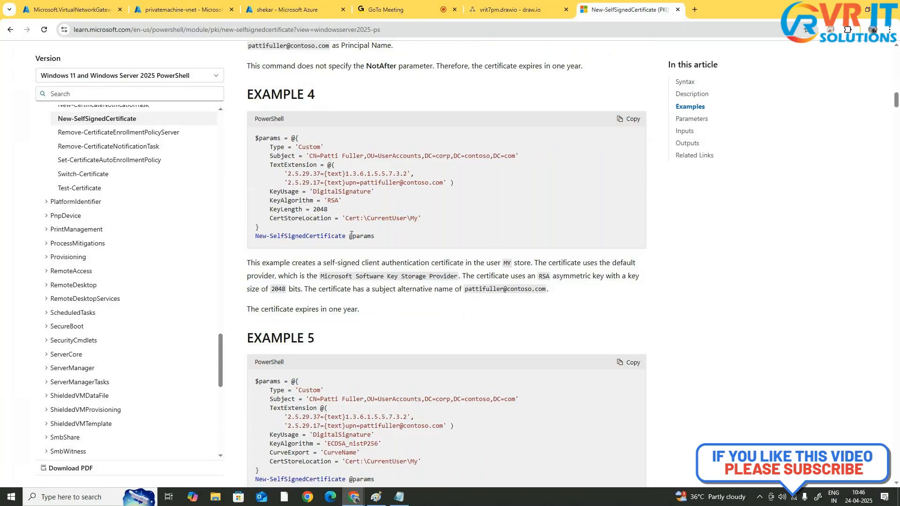
pyautogui.scroll(-1, 352, 235)
pyautogui.scroll(-4, 351, 235)
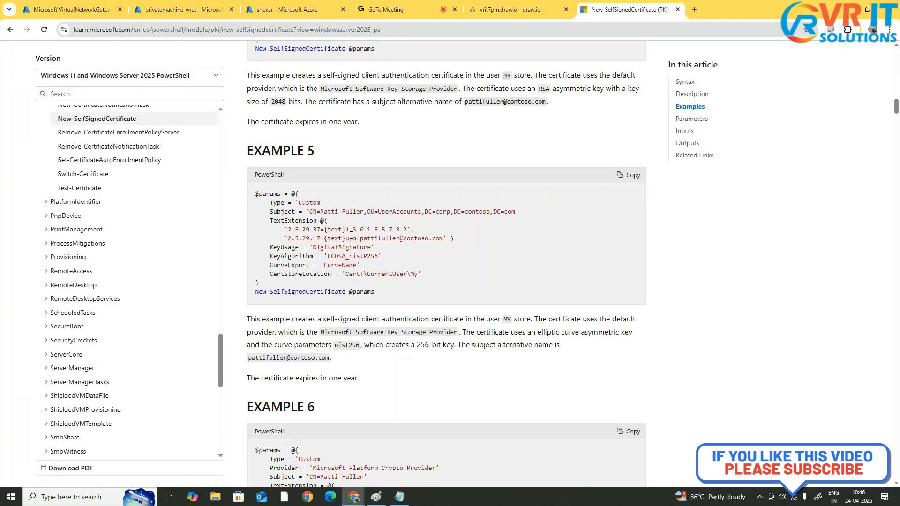
pyautogui.scroll(-4, 351, 235)
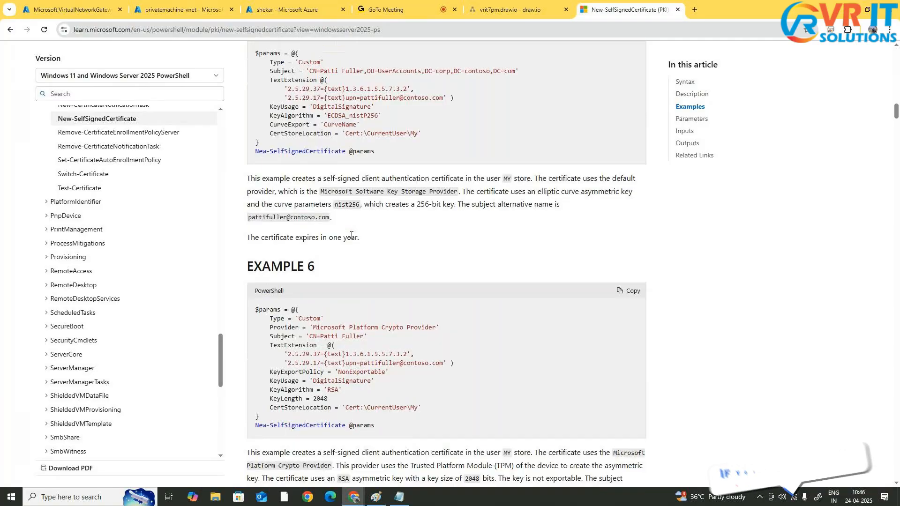
pyautogui.scroll(-5, 351, 236)
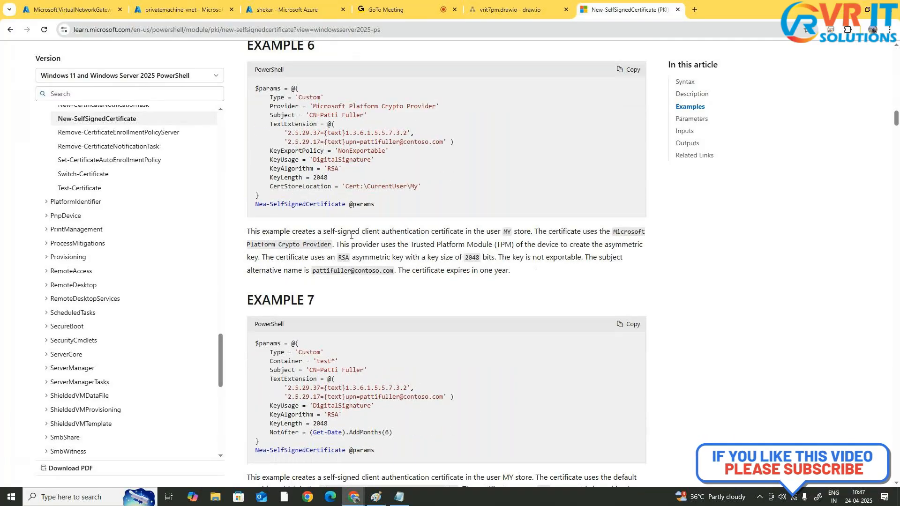
pyautogui.scroll(-5, 351, 235)
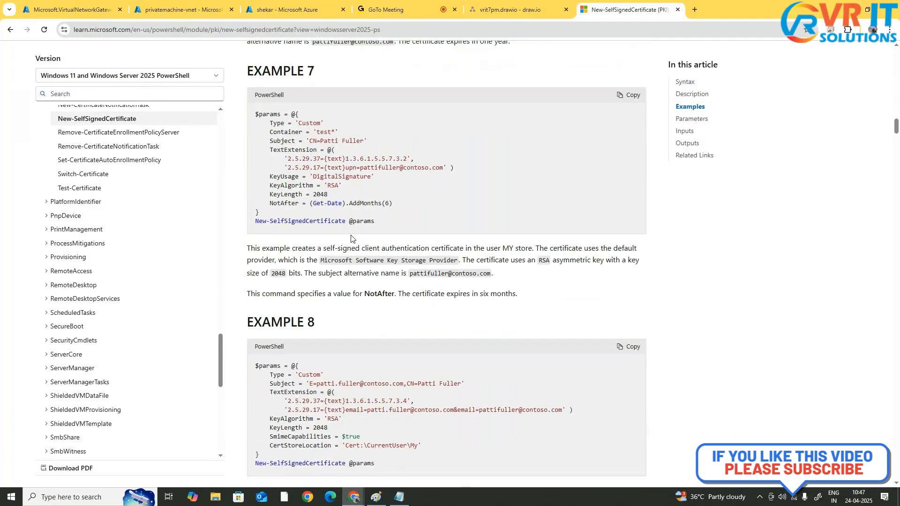
pyautogui.scroll(-11, 351, 239)
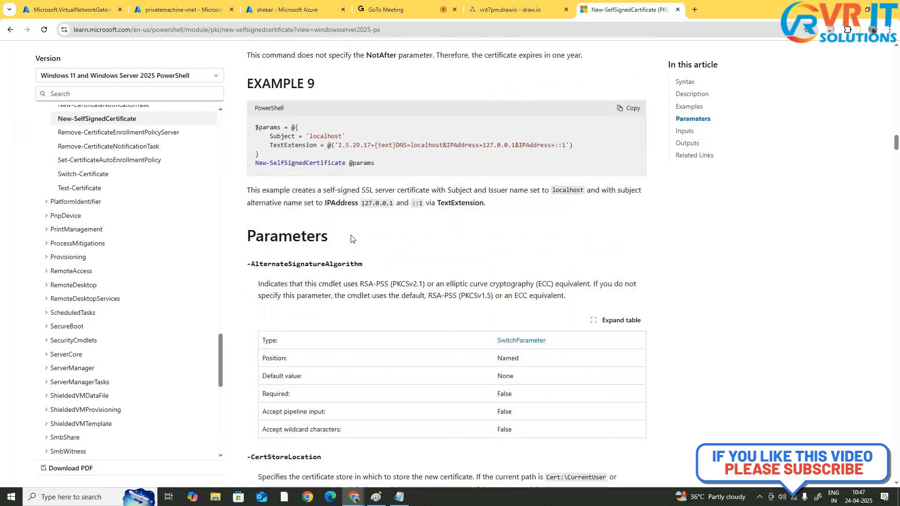
# Look through the cmdlet's parameter descriptions, from CloneCert and CurveExport through KeyExportPolicy to SmimeCapabilities and Subject
pyautogui.scroll(-14, 351, 239)
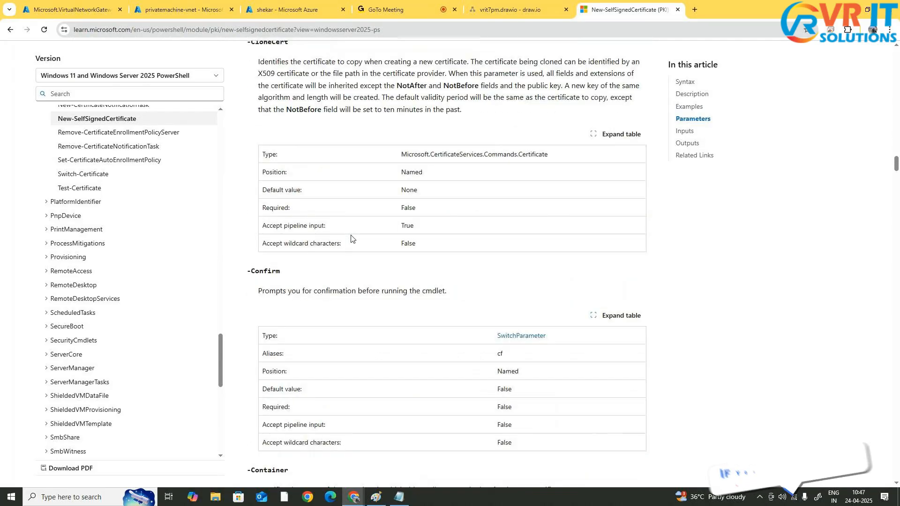
pyautogui.scroll(-12, 351, 239)
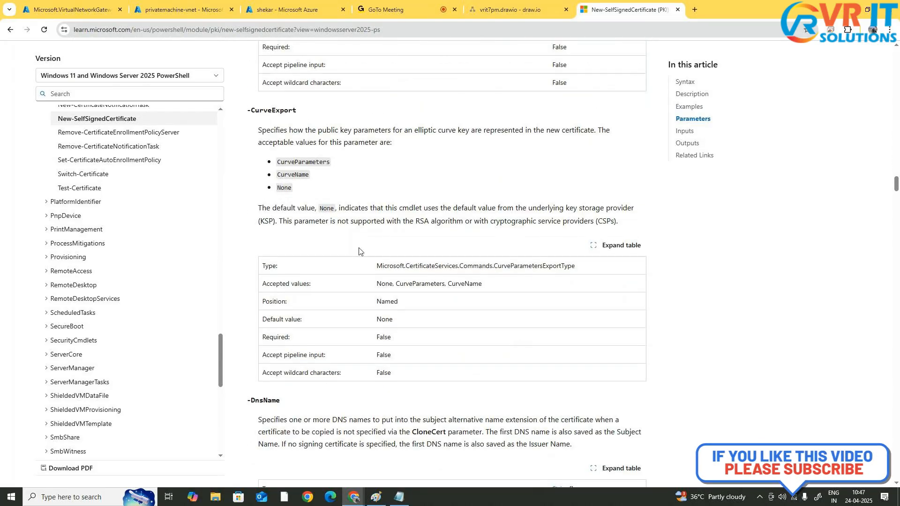
pyautogui.scroll(-20, 360, 251)
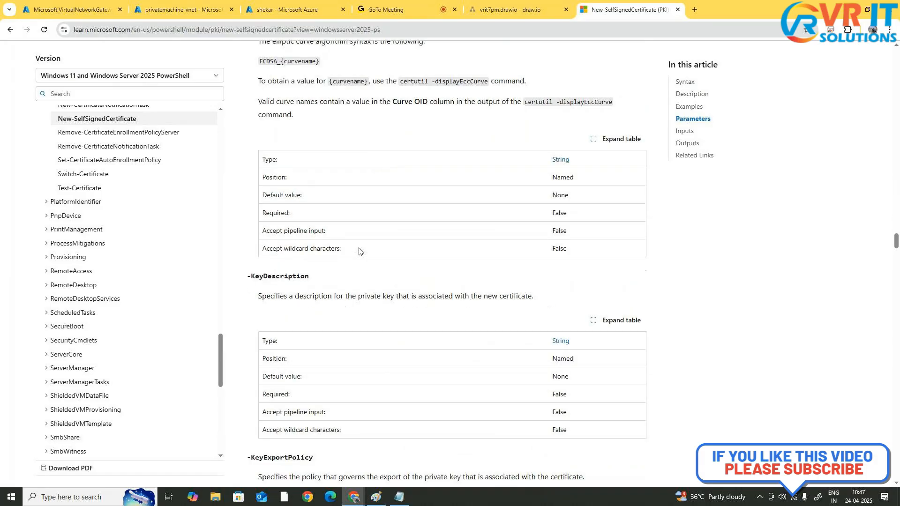
pyautogui.scroll(-5, 359, 251)
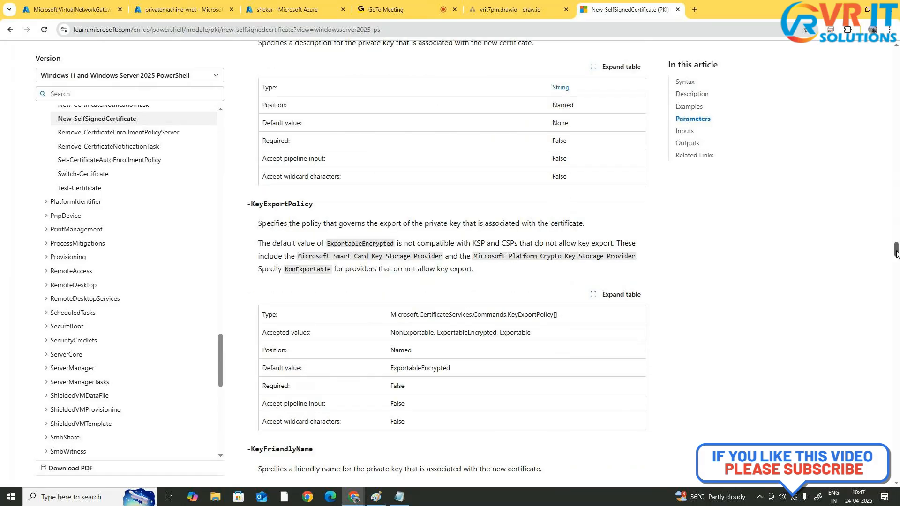
pyautogui.moveTo(896, 252); pyautogui.dragTo(897, 373)
pyautogui.moveTo(897, 387); pyautogui.dragTo(620, 16)
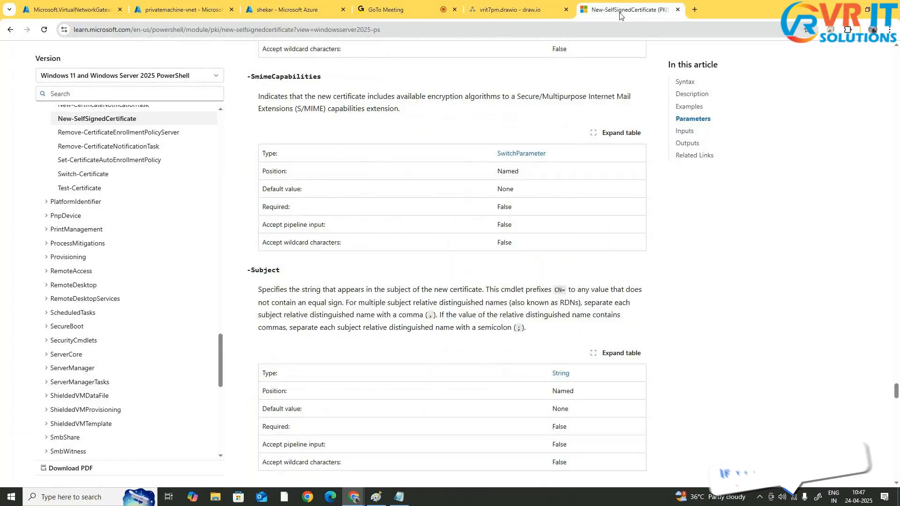
# Duplicate the reference tab, return to its search results, and open AdminDroid's "How to Create Self-signed Certificate using PowerShell" in a new tab
pyautogui.rightClick(620, 15)
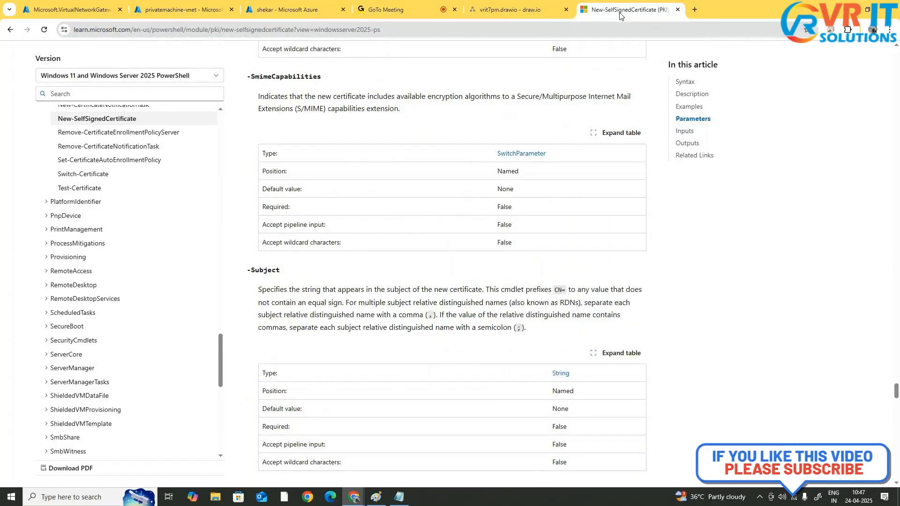
pyautogui.click(667, 76)
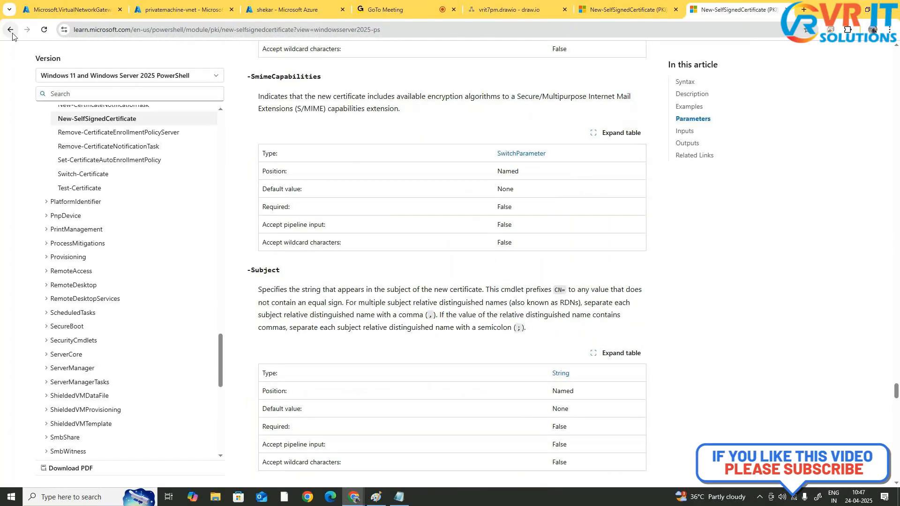
pyautogui.click(11, 30)
pyautogui.scroll(-1, 302, 162)
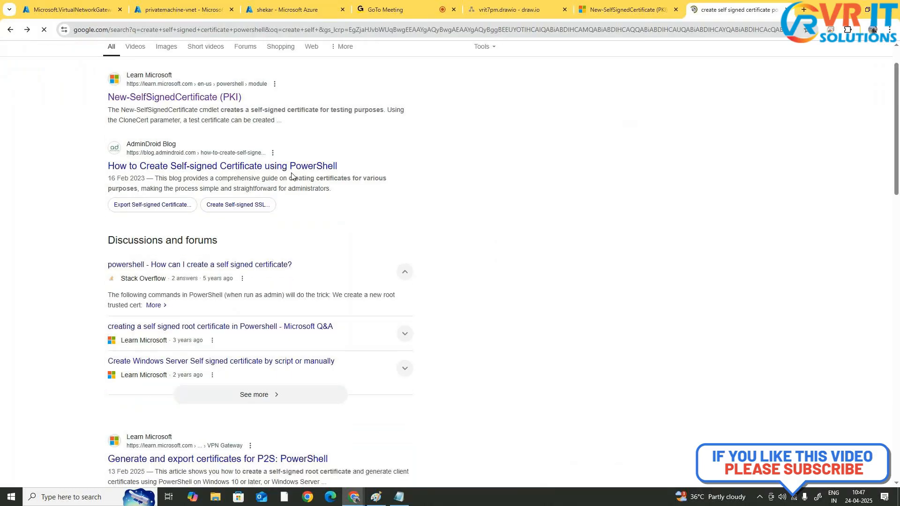
pyautogui.middleClick(293, 167)
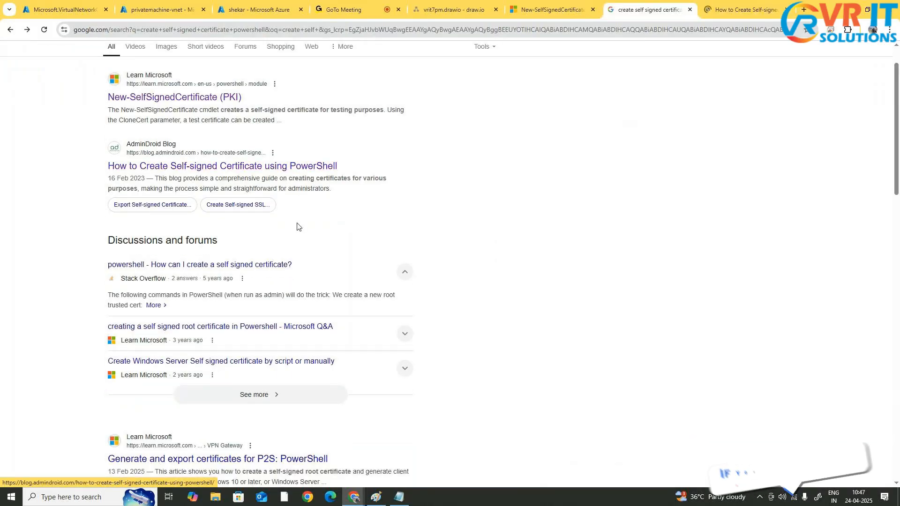
pyautogui.scroll(-2, 296, 225)
pyautogui.click(723, 7)
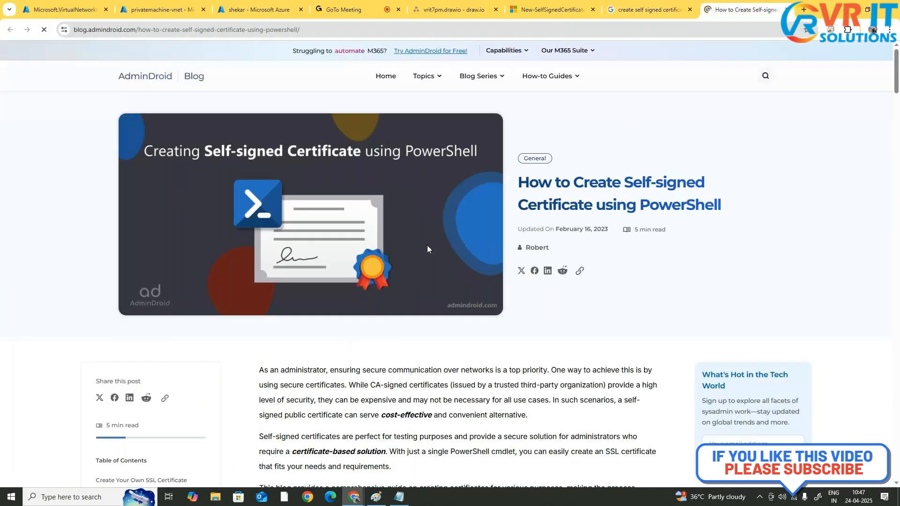
# Examine the AdminDroid article's commands for creating an SSL certificate and exporting it with and without the private key
pyautogui.scroll(-5, 427, 246)
pyautogui.scroll(-6, 427, 249)
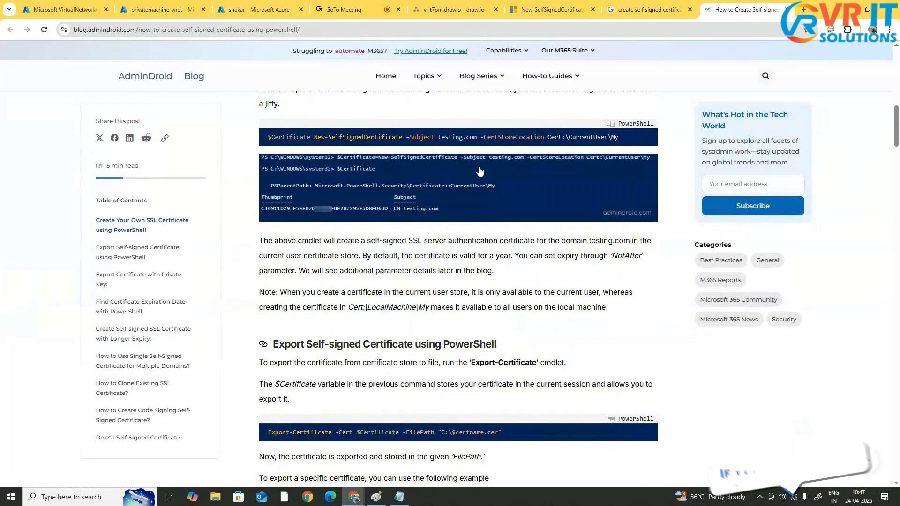
pyautogui.scroll(-1, 479, 168)
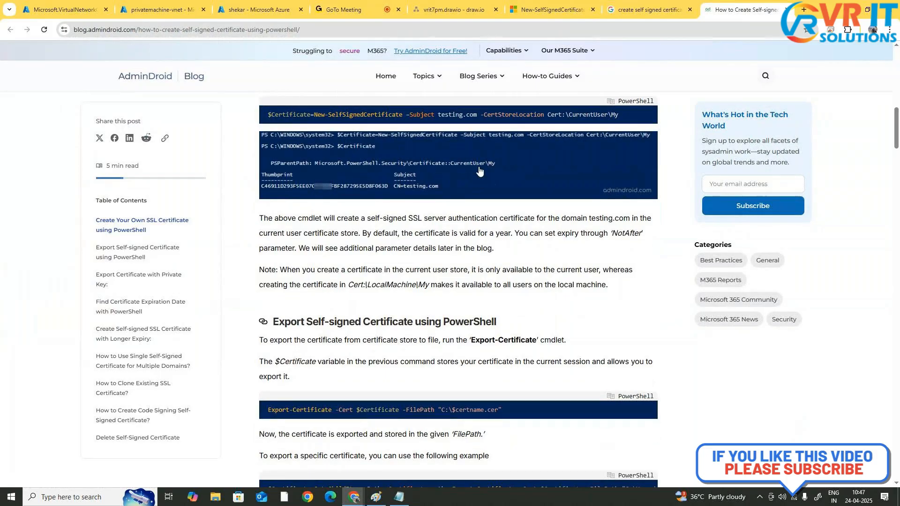
pyautogui.scroll(1, 479, 169)
pyautogui.scroll(1, 479, 171)
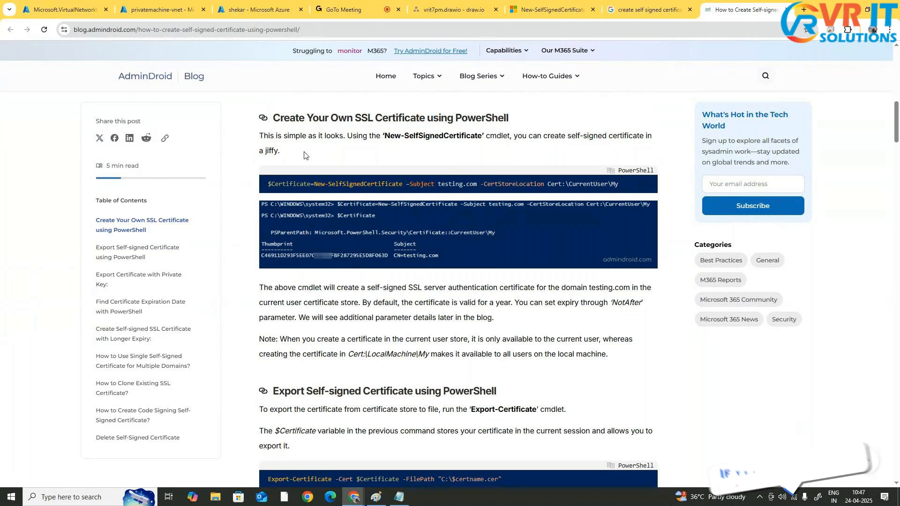
pyautogui.scroll(-5, 434, 238)
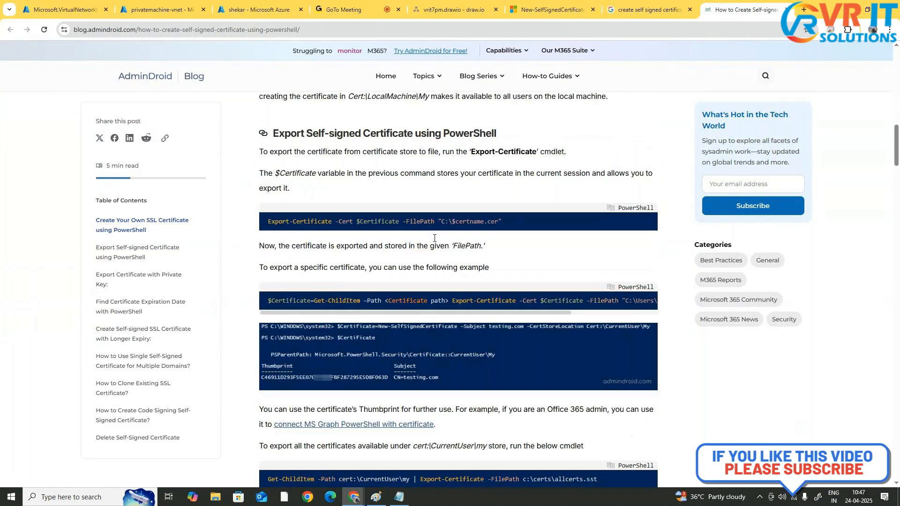
pyautogui.scroll(-1, 434, 239)
pyautogui.scroll(-5, 434, 238)
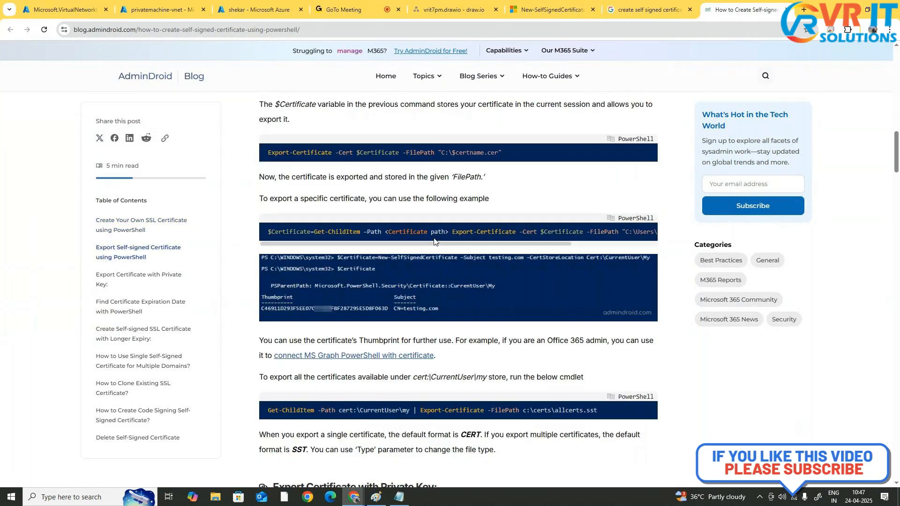
pyautogui.scroll(-3, 434, 238)
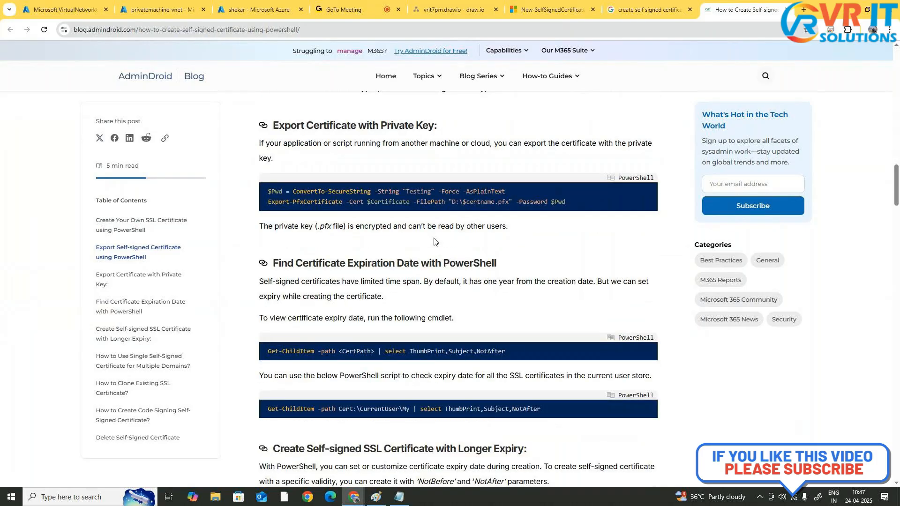
# Examine the article's sections on longer expiry, multiple domains, cloning an existing certificate and code signing certificates
pyautogui.scroll(-5, 434, 239)
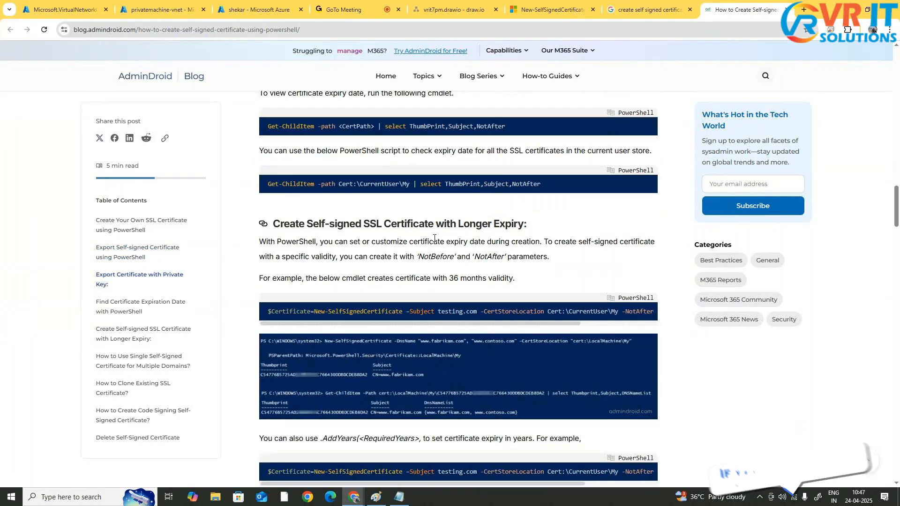
pyautogui.scroll(2, 434, 238)
pyautogui.scroll(-5, 363, 140)
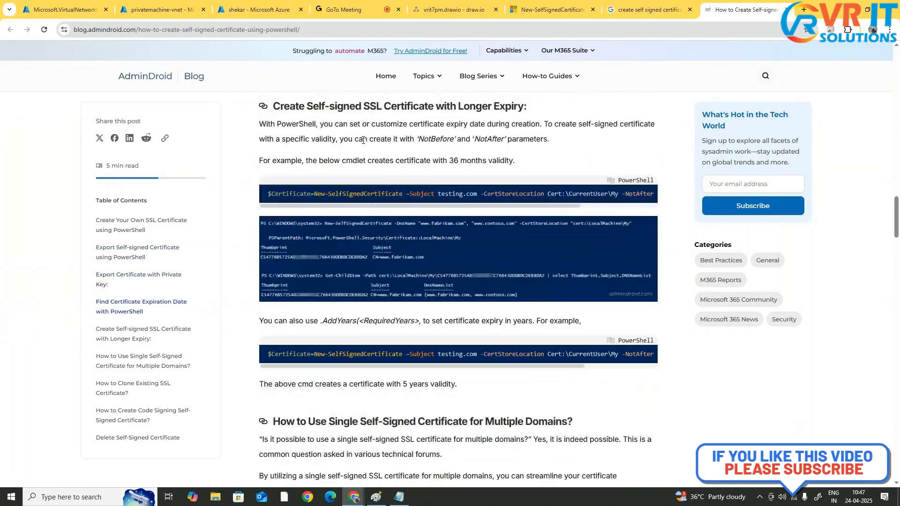
pyautogui.scroll(-4, 364, 141)
pyautogui.scroll(3, 466, 184)
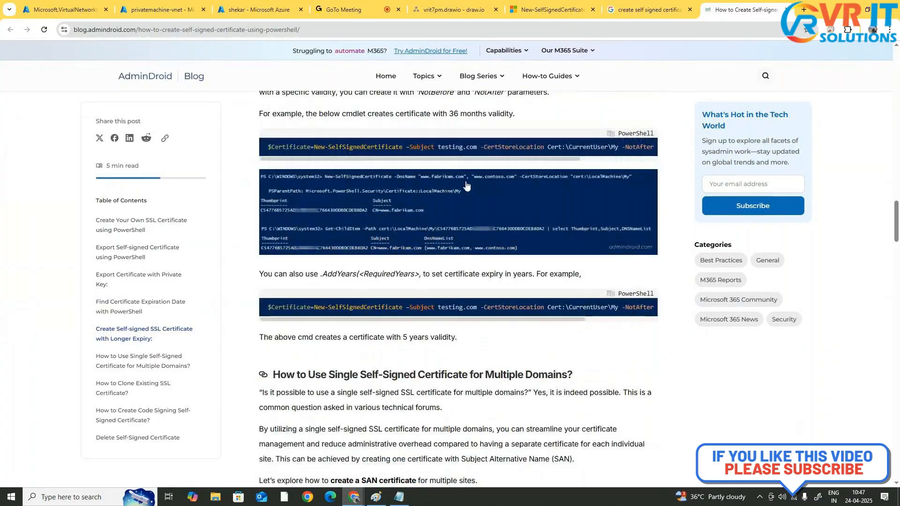
pyautogui.scroll(-3, 483, 189)
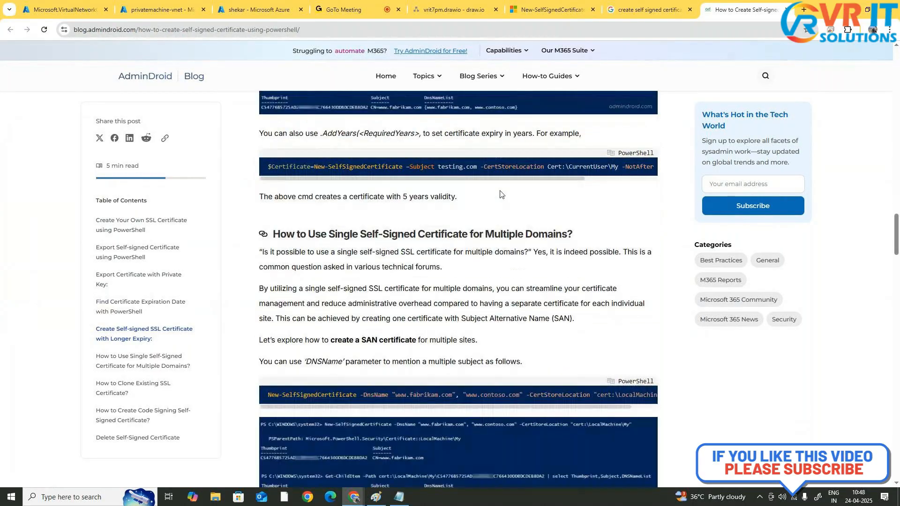
pyautogui.scroll(-6, 500, 194)
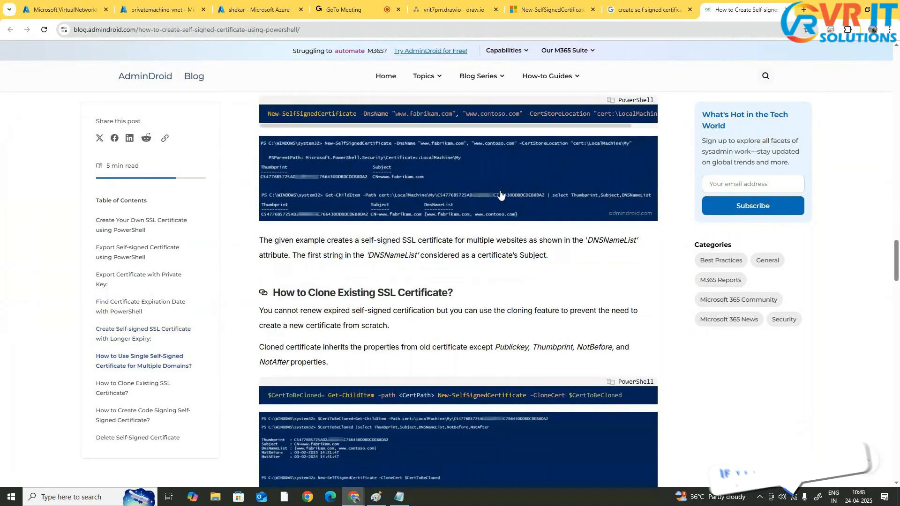
pyautogui.scroll(-10, 501, 194)
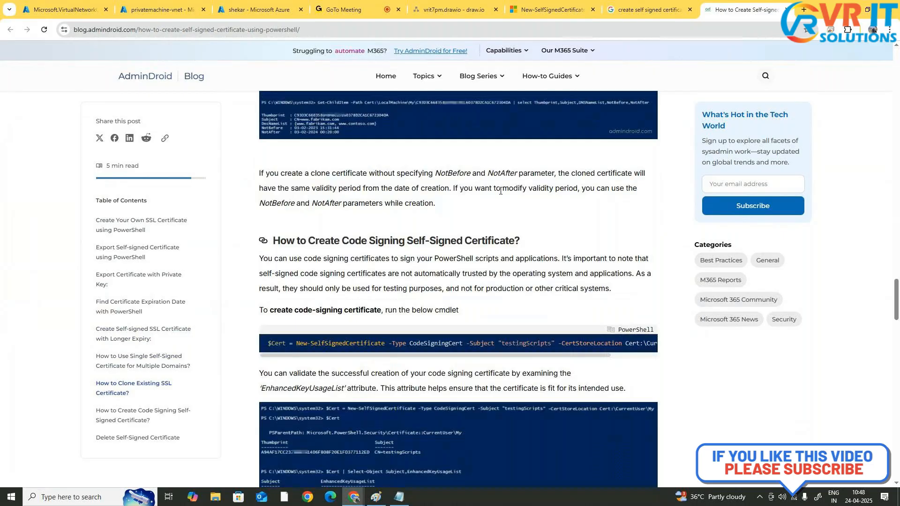
pyautogui.scroll(-8, 501, 191)
# Return to the search results and open Pleasant Password Server's "Create a Self-Signed Certificate with PowerShell" in a new tab
pyautogui.hotkey('ctrl', 'shift', 'Tab')
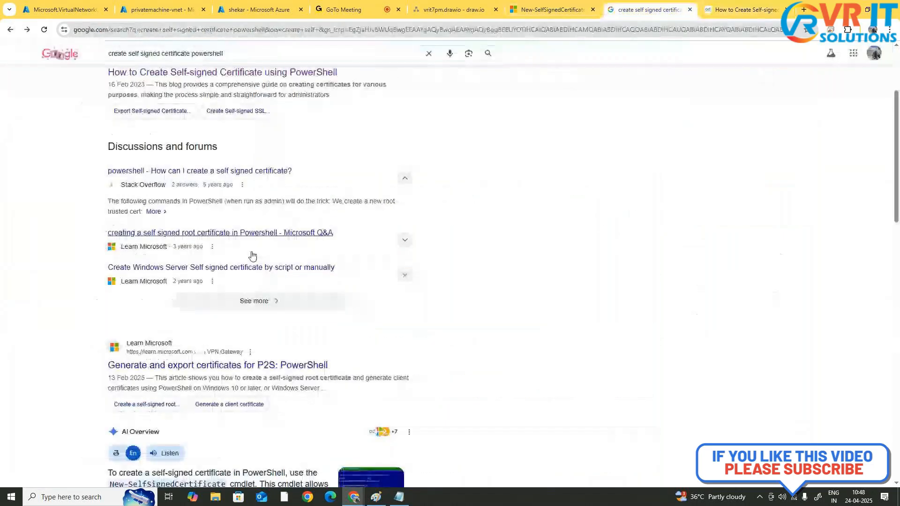
pyautogui.scroll(-5, 252, 255)
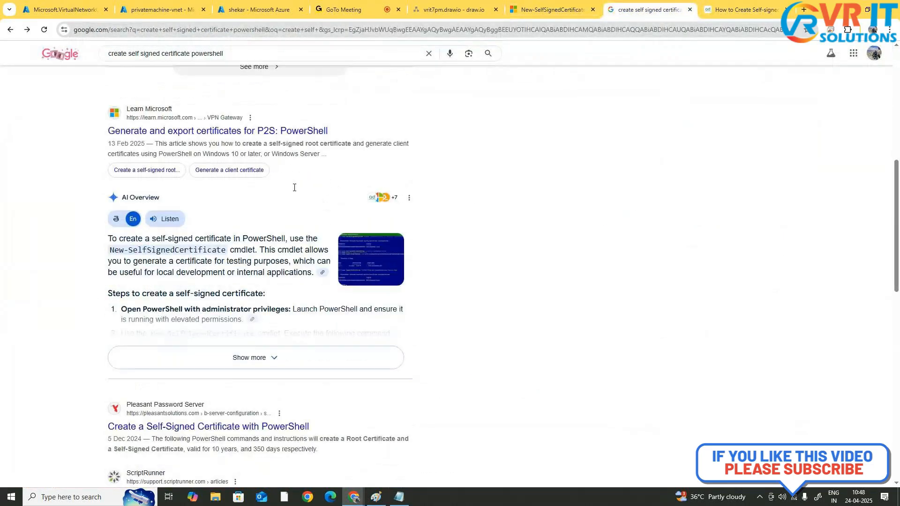
pyautogui.scroll(-5, 294, 187)
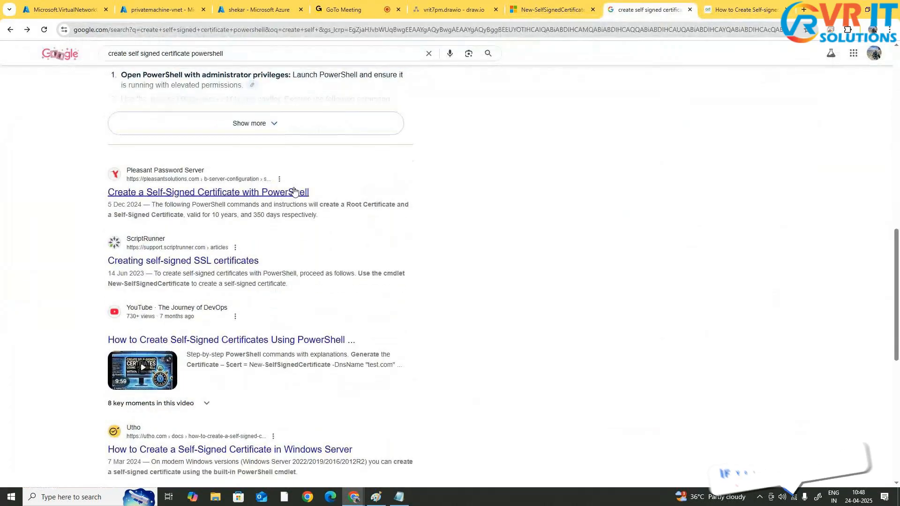
pyautogui.scroll(-1, 295, 190)
pyautogui.middleClick(302, 149)
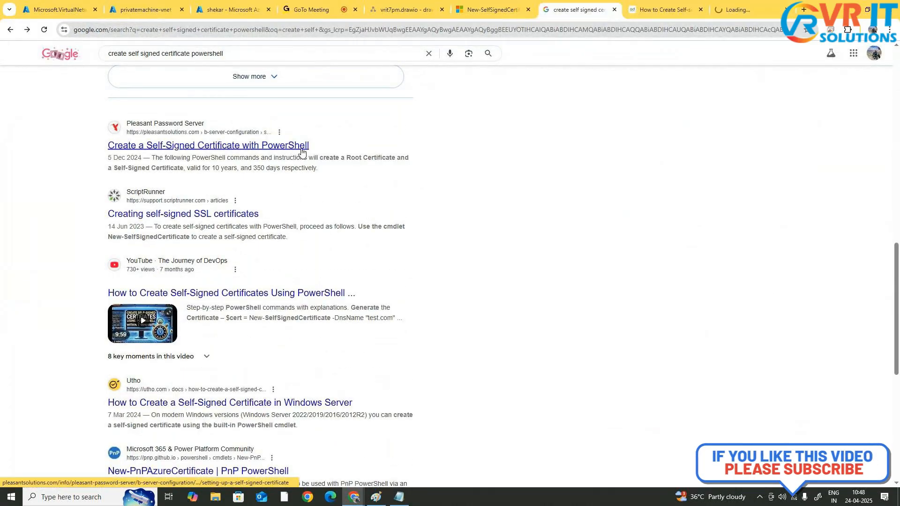
pyautogui.click(735, 10)
# Find the PowerShell commands for creating the root certificate in the Pleasant Password Server guide and examine them
pyautogui.scroll(-6, 400, 257)
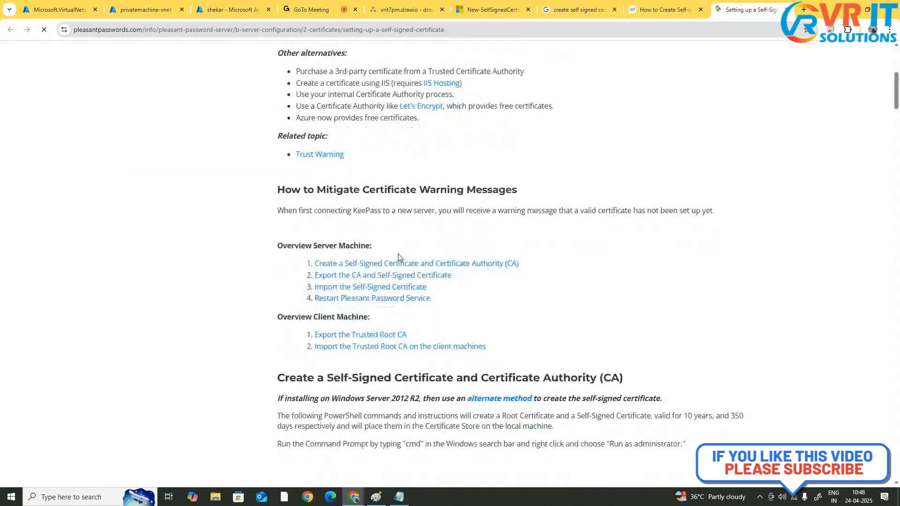
pyautogui.scroll(-7, 398, 257)
pyautogui.scroll(-6, 398, 257)
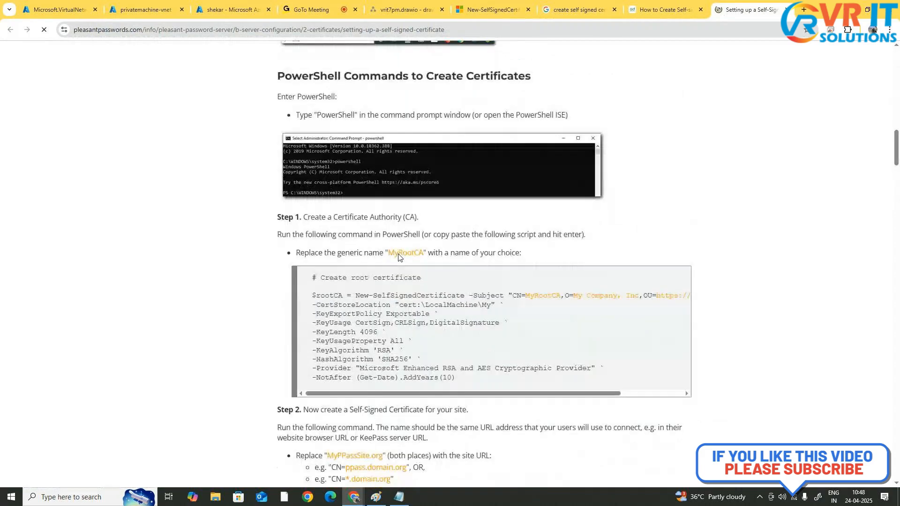
pyautogui.scroll(-1, 398, 257)
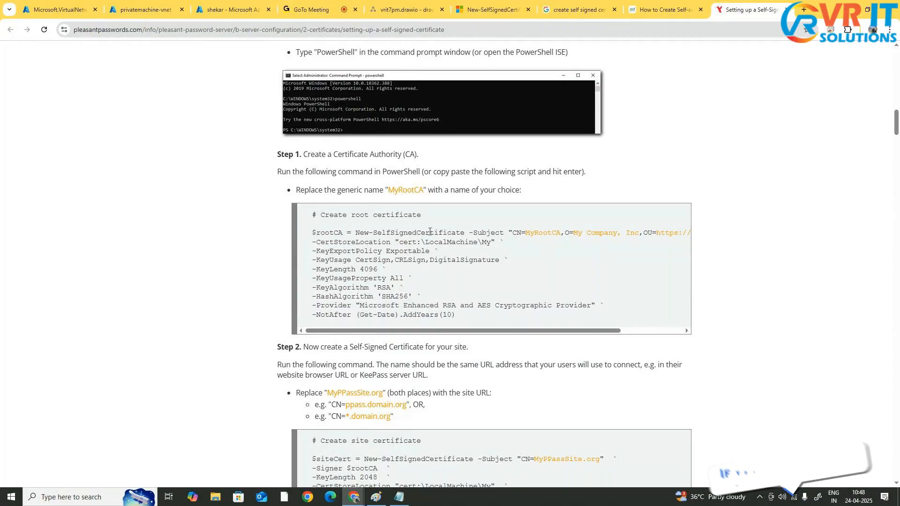
# Examine the guide's commands for creating the root and site certificates, then exporting, importing and distributing them
pyautogui.moveTo(429, 233); pyautogui.dragTo(449, 256)
pyautogui.scroll(-1, 447, 277)
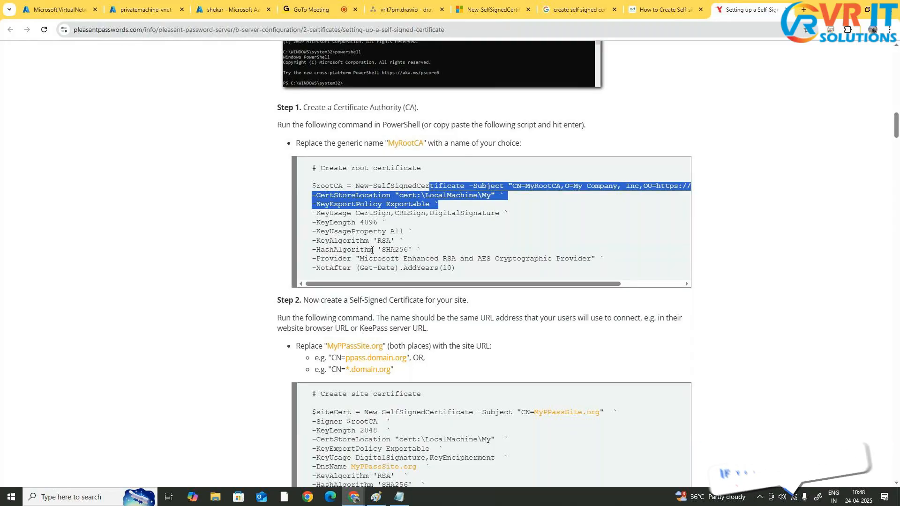
pyautogui.scroll(-3, 372, 256)
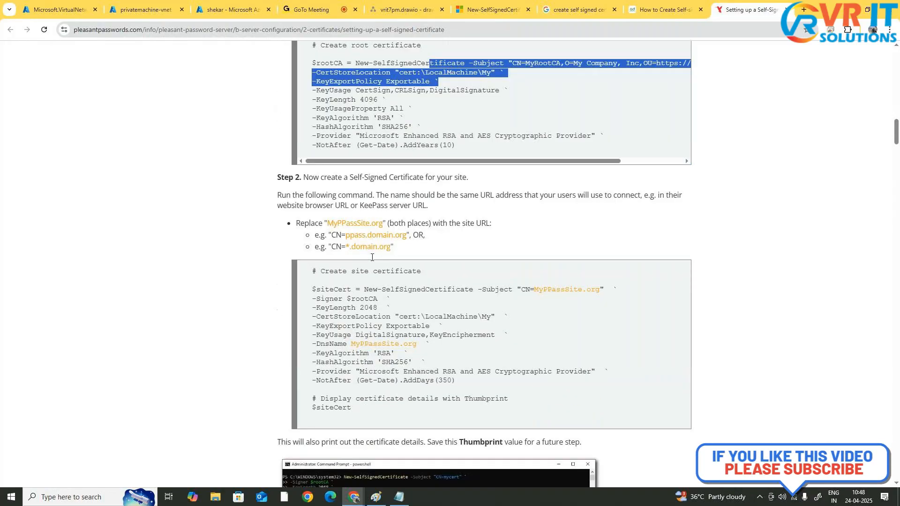
pyautogui.scroll(-1, 372, 258)
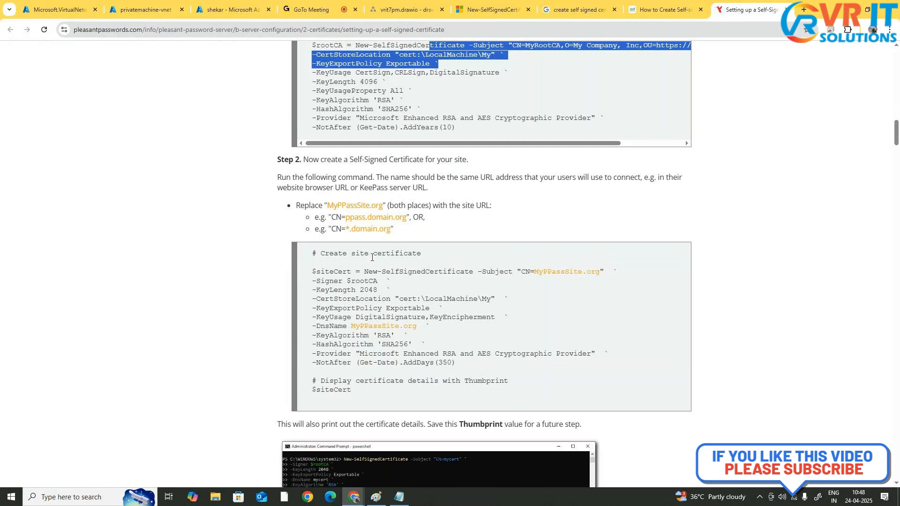
pyautogui.scroll(-7, 373, 258)
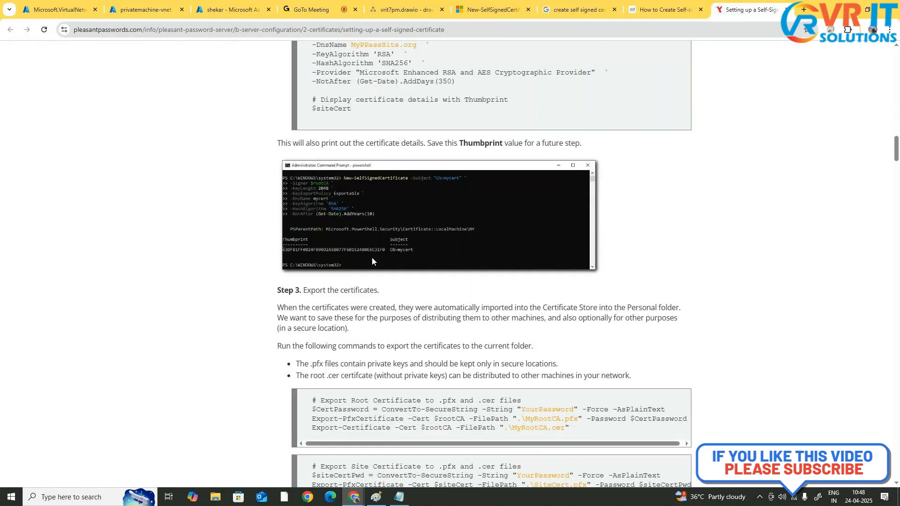
pyautogui.scroll(-2, 372, 261)
pyautogui.scroll(-1, 372, 260)
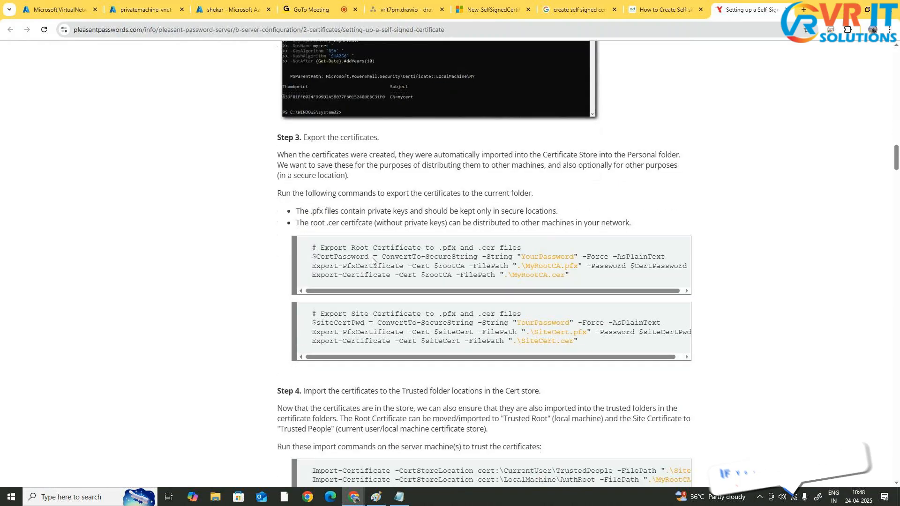
pyautogui.scroll(-2, 374, 262)
pyautogui.moveTo(396, 164); pyautogui.dragTo(428, 193)
pyautogui.scroll(-7, 442, 307)
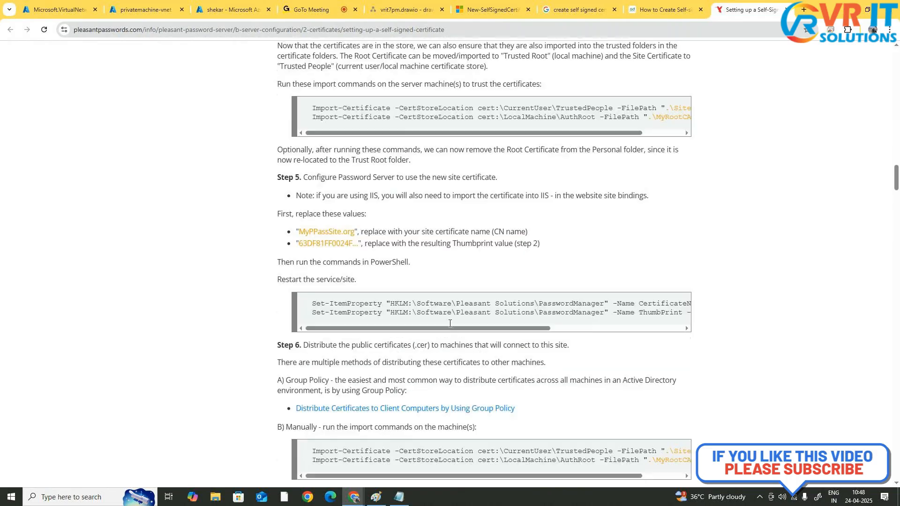
# Check the gateway deployment's progress in the Azure portal and open Windows PowerShell in a maximized window
pyautogui.click(68, 6)
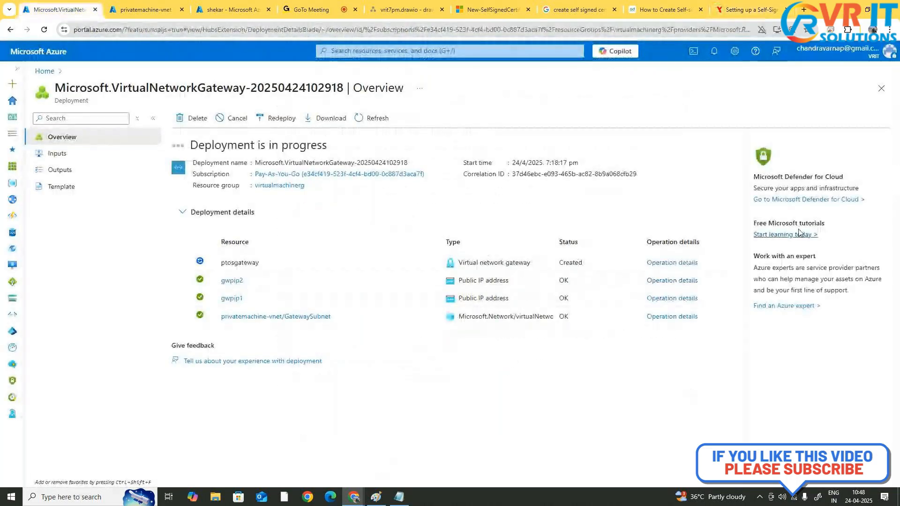
pyautogui.click(73, 500)
pyautogui.write('powersh')
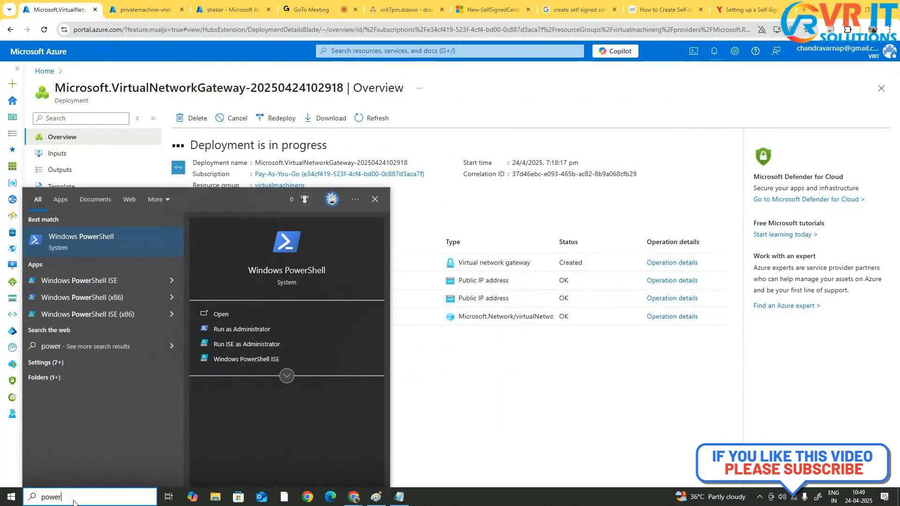
pyautogui.press('Return')
pyautogui.click(398, 32)
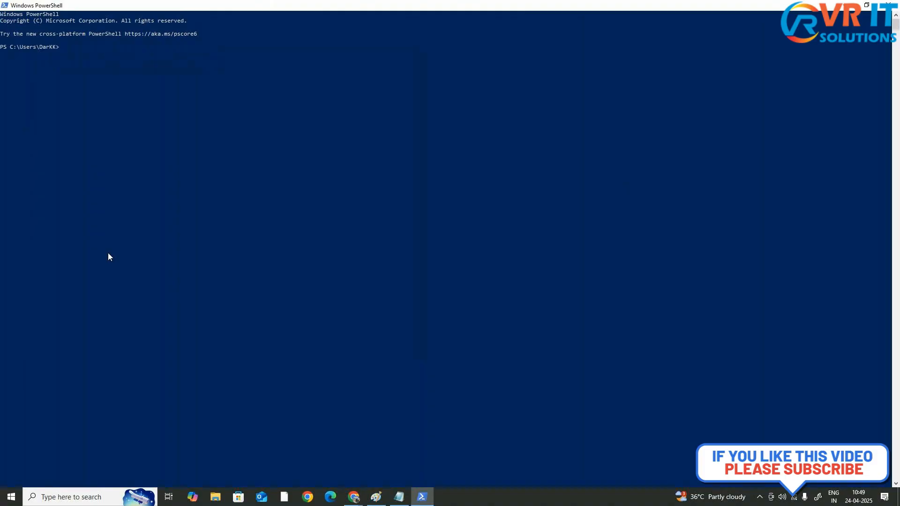
# Switch to the New-SelfSignedCertificate reference on Microsoft Learn and find the -Type parameter in its syntax
pyautogui.hotkey('alt', 'Tab')
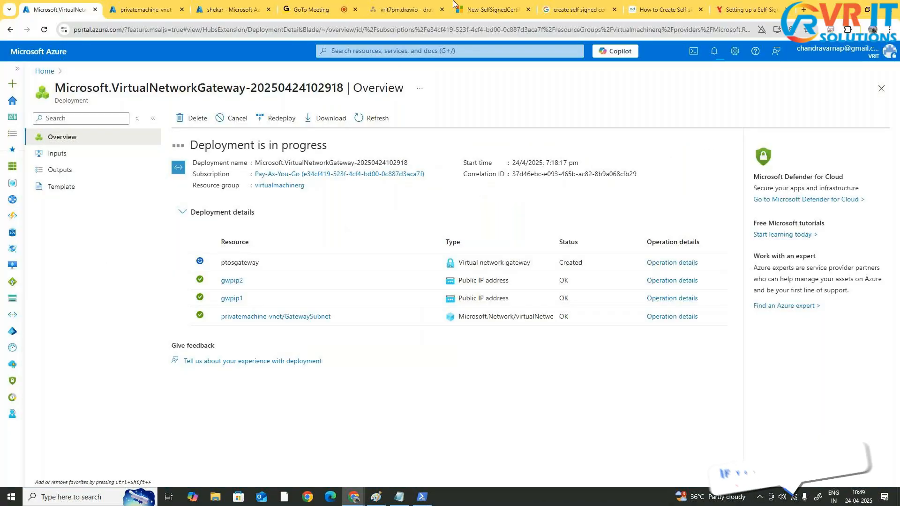
pyautogui.click(516, 4)
pyautogui.scroll(5, 896, 372)
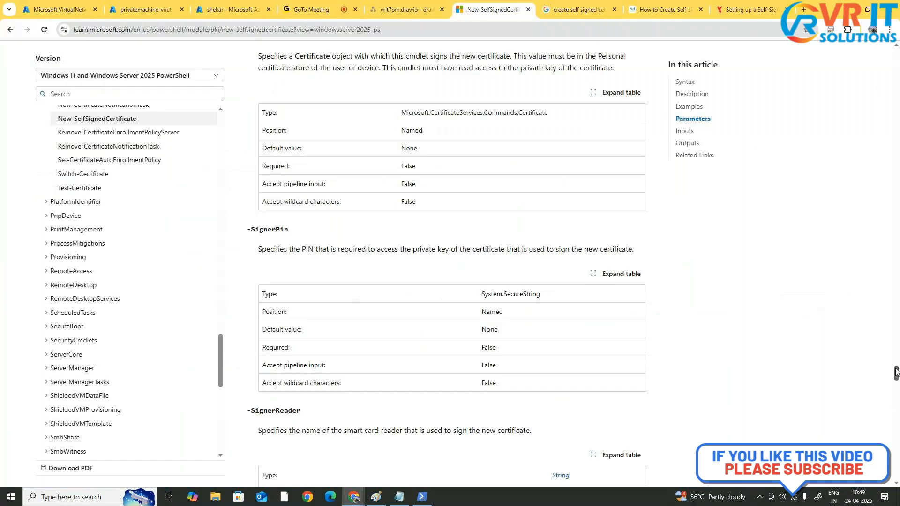
pyautogui.moveTo(896, 373); pyautogui.dragTo(885, 59)
pyautogui.scroll(-5, 408, 286)
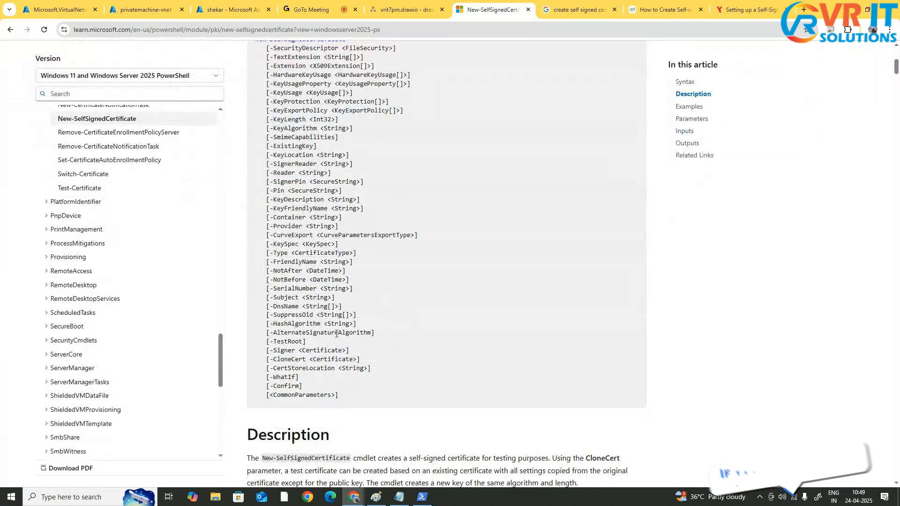
pyautogui.doubleClick(305, 254)
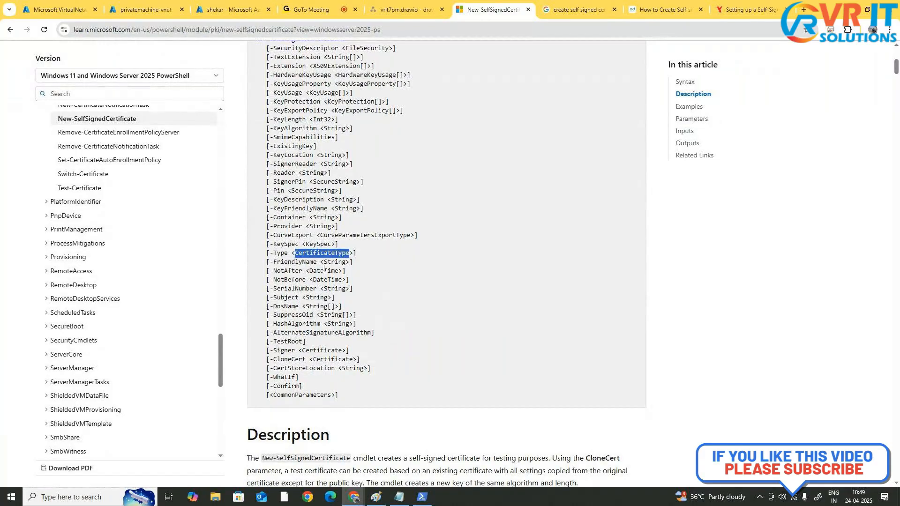
# Switch to PowerShell, enlarge its text and begin the command with the variable assignment "$cert="
pyautogui.hotkey('alt', 'Tab')
pyautogui.scroll(5, 206, 176)
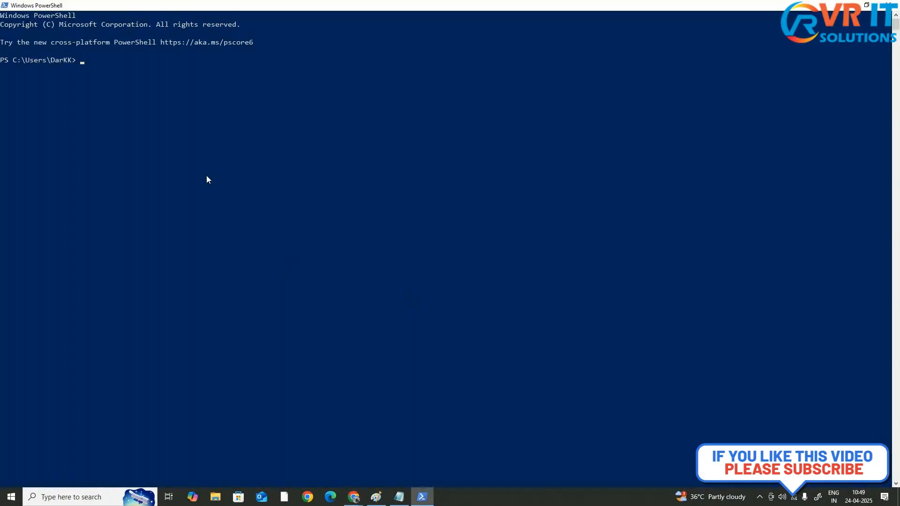
pyautogui.scroll(2, 207, 179)
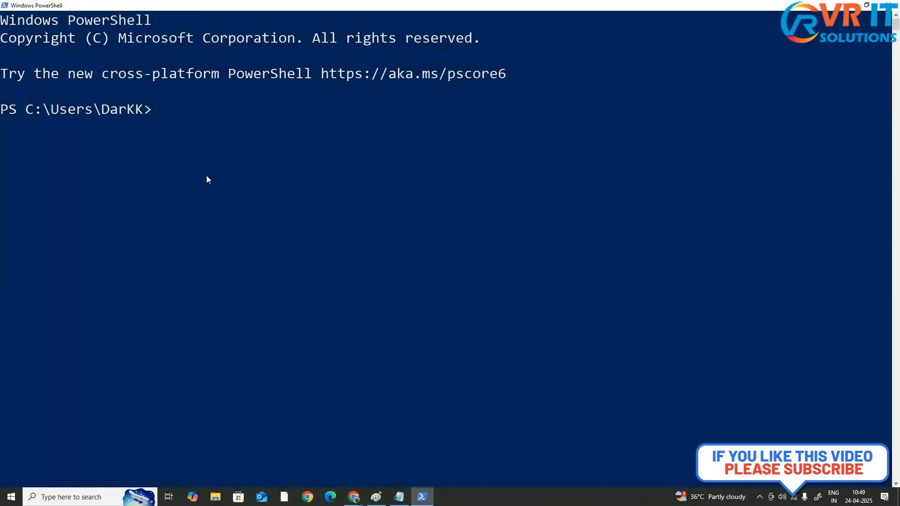
pyautogui.write('$')
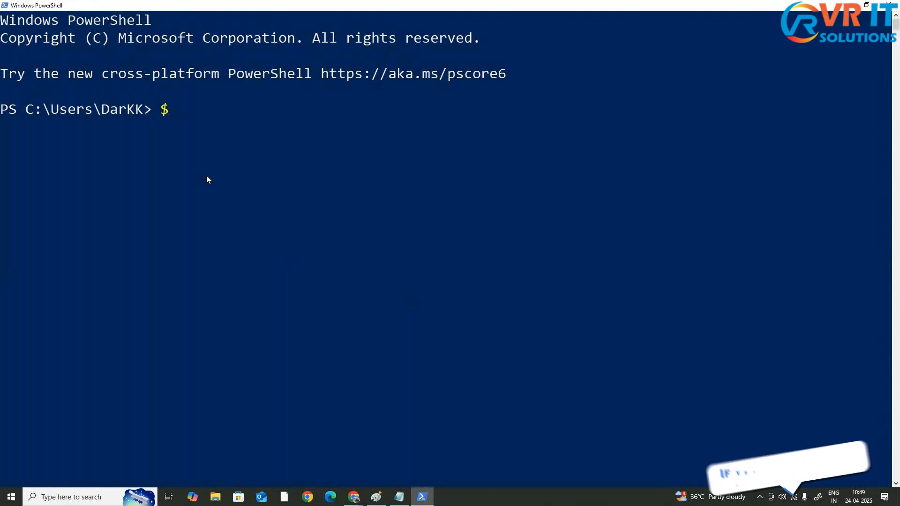
pyautogui.write('c')
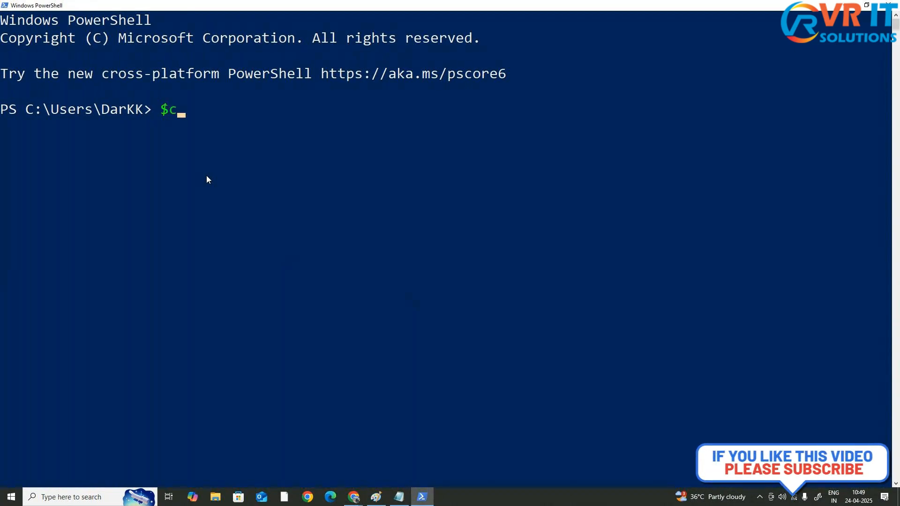
pyautogui.write('ert=')
# Open a new blank Notepad document in a maximized window and start drafting the command with "New"
pyautogui.click(76, 498)
pyautogui.write('no')
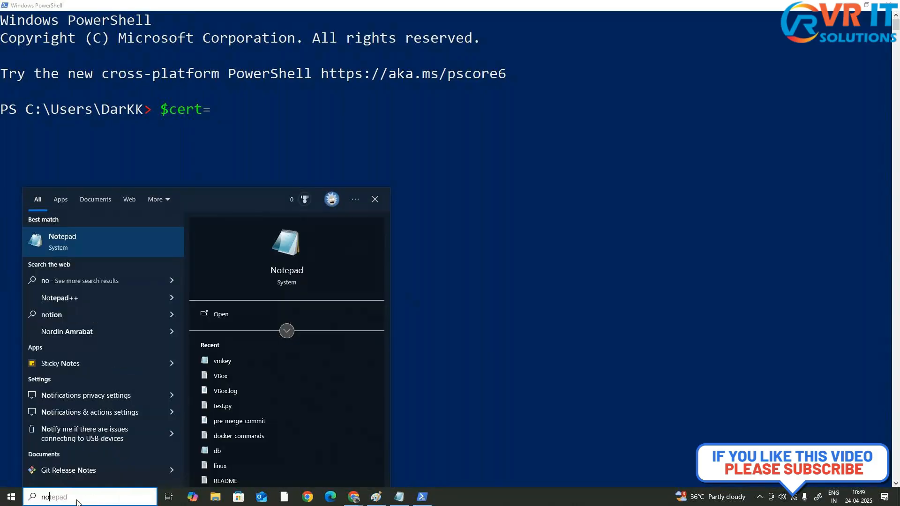
pyautogui.press('Return')
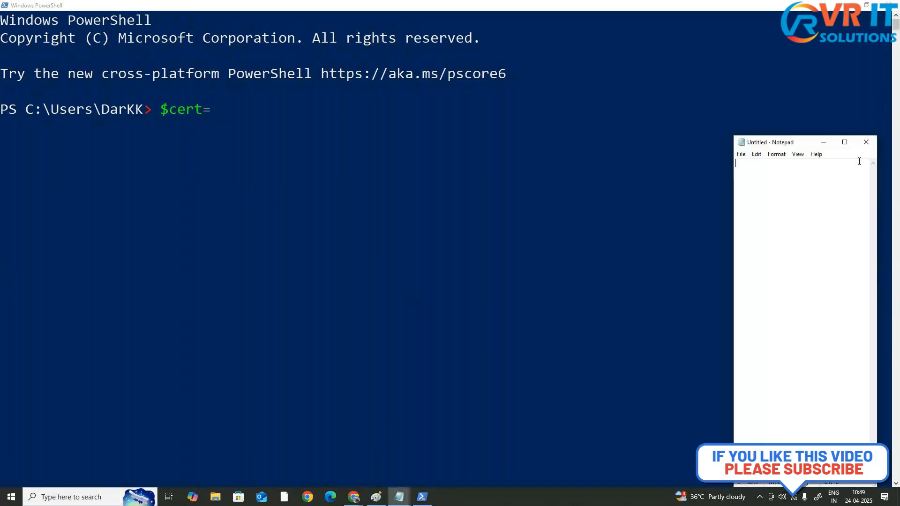
pyautogui.click(845, 142)
pyautogui.write('Root')
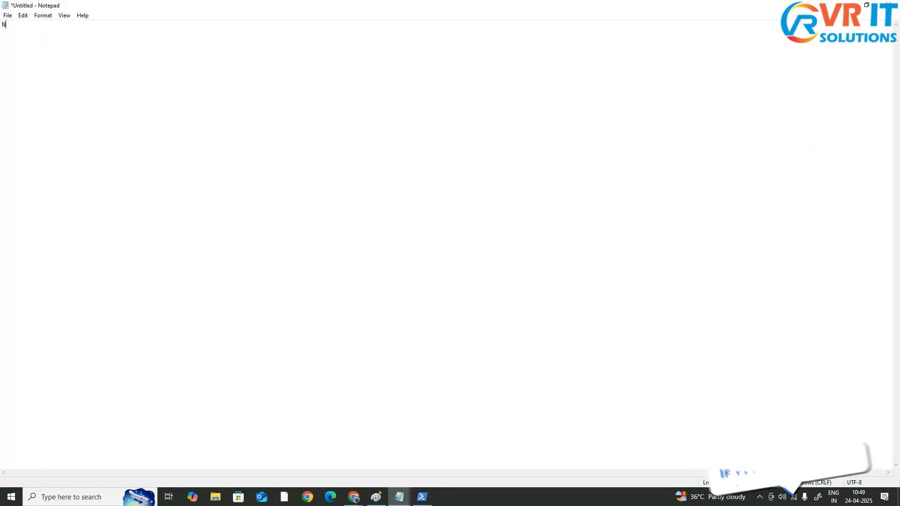
# Take the cmdlet name New-SelfSignedCertificate from the Microsoft Learn syntax and enter it in the untitled Notepad draft
pyautogui.hotkey('alt', 'Tab')
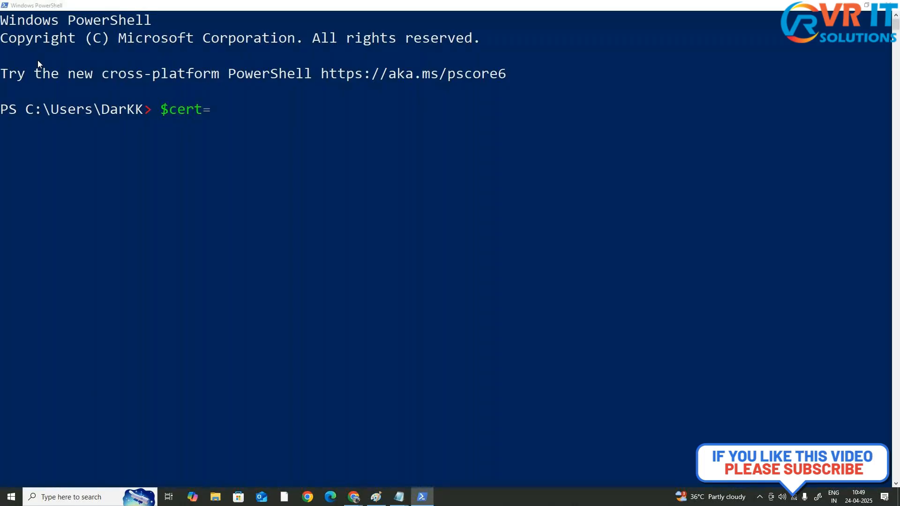
pyautogui.hotkey('alt', 'Tab')
pyautogui.press('Tab')
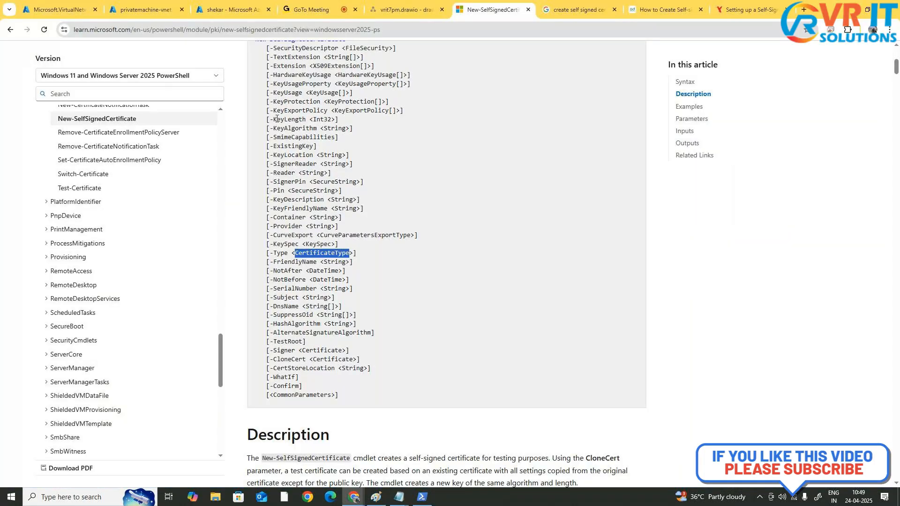
pyautogui.scroll(5, 255, 272)
pyautogui.moveTo(256, 272); pyautogui.dragTo(340, 271)
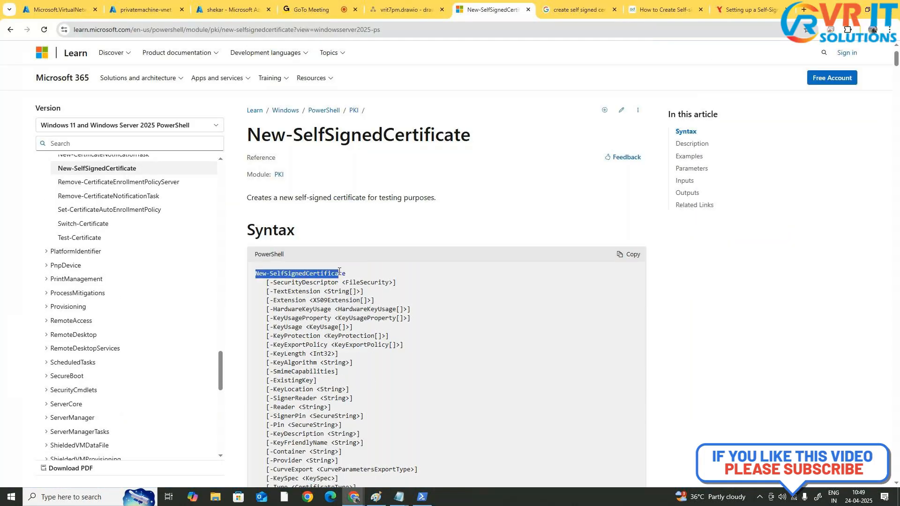
pyautogui.hotkey('alt', 'Tab')
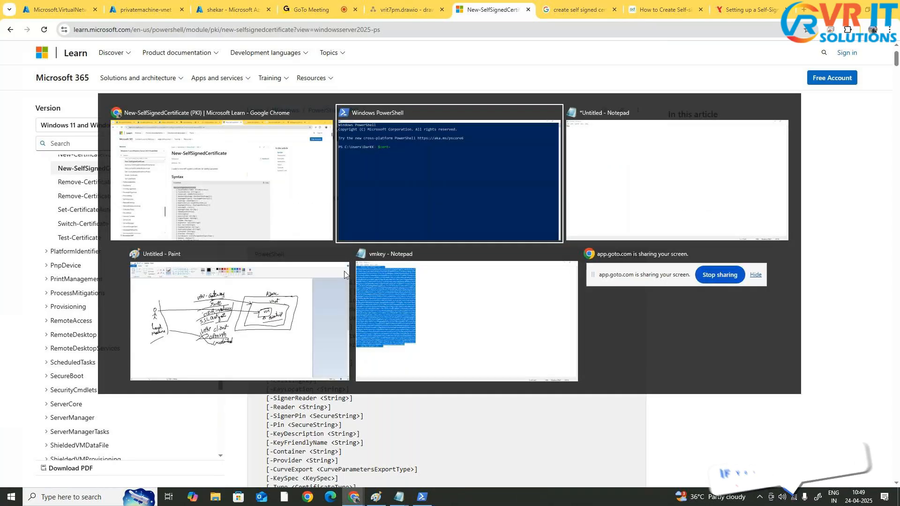
pyautogui.hotkey('alt', 'Tab')
pyautogui.hotkey('alt', 'Tab')
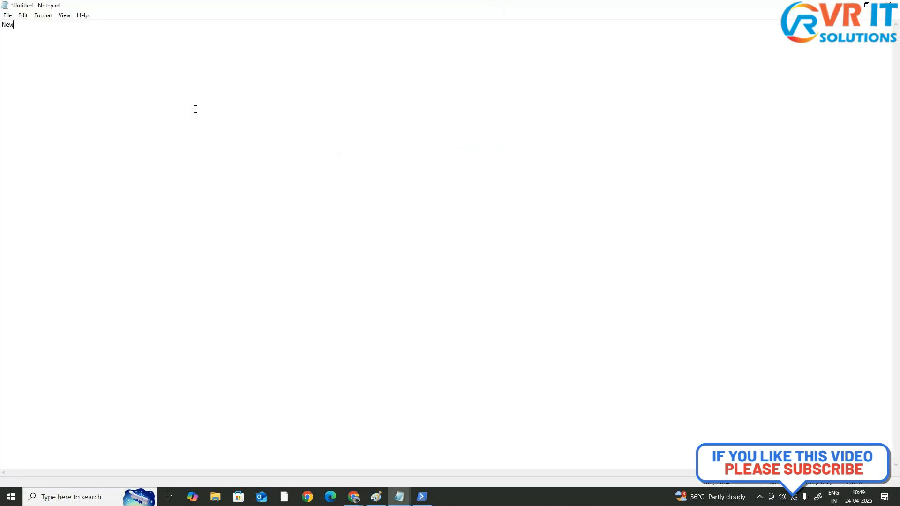
pyautogui.write('New-SelfSignedCertificate')
# Add the parameter "-Type Custom" after the cmdlet name in the Notepad draft, with a capital T
pyautogui.write('-t')
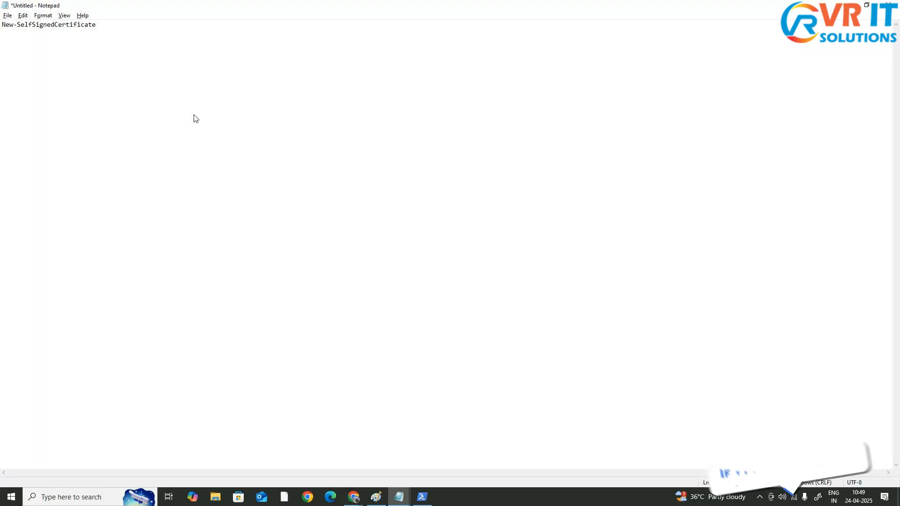
pyautogui.write('ype Custom')
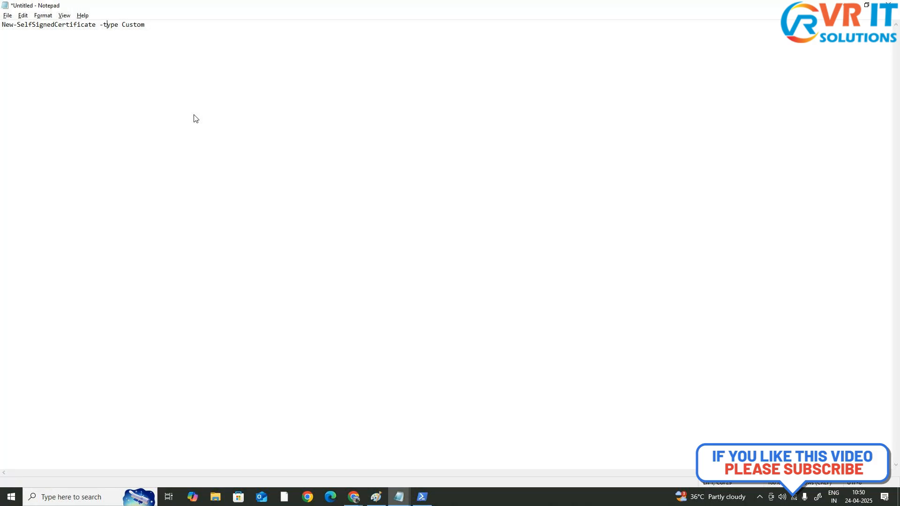
pyautogui.press('BackSpace')
pyautogui.write('T')
pyautogui.press('Right')
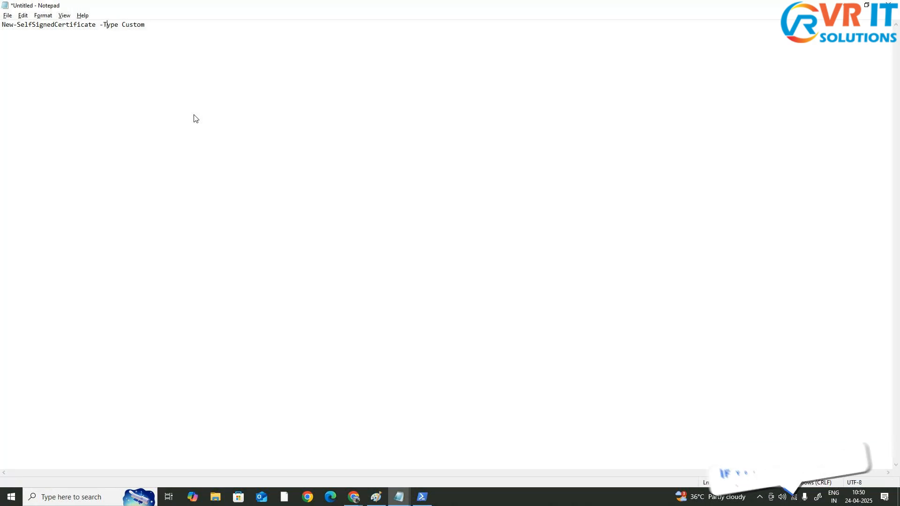
pyautogui.press('Right')
pyautogui.press('Right')
pyautogui.press('Right')
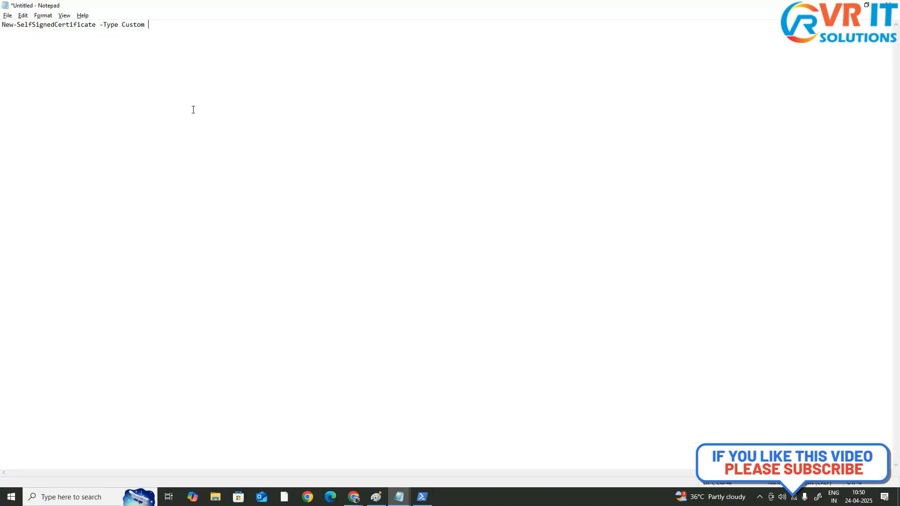
# Switch to the Microsoft Learn page and select the -KeySpec parameter name in the New-SelfSignedCertificate syntax
pyautogui.hotkey('alt', 'Tab')
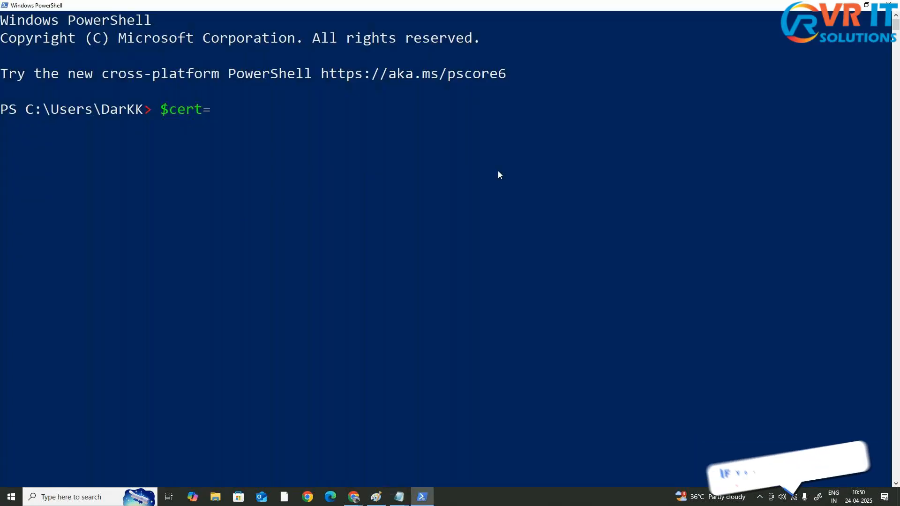
pyautogui.hotkey('alt', 'Tab')
pyautogui.hotkey('alt', 'Tab')
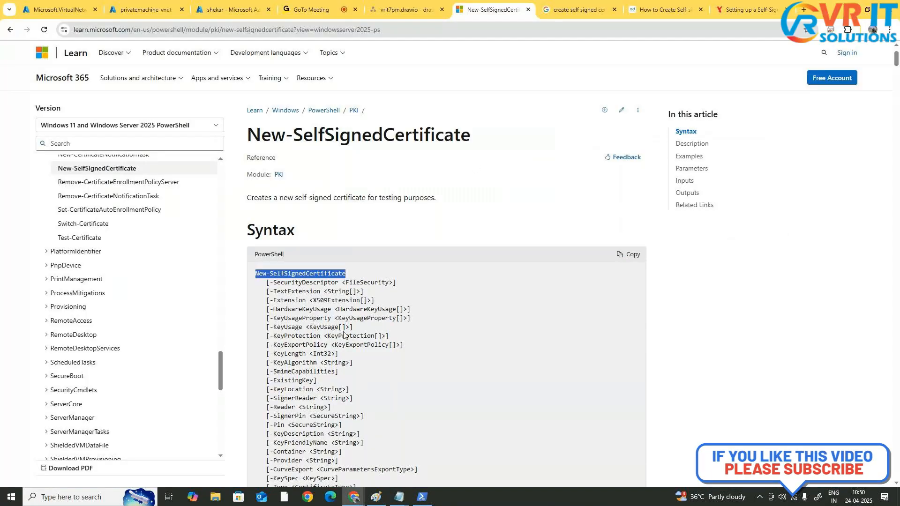
pyautogui.scroll(-1, 350, 338)
pyautogui.scroll(-1, 349, 338)
pyautogui.scroll(-1, 351, 336)
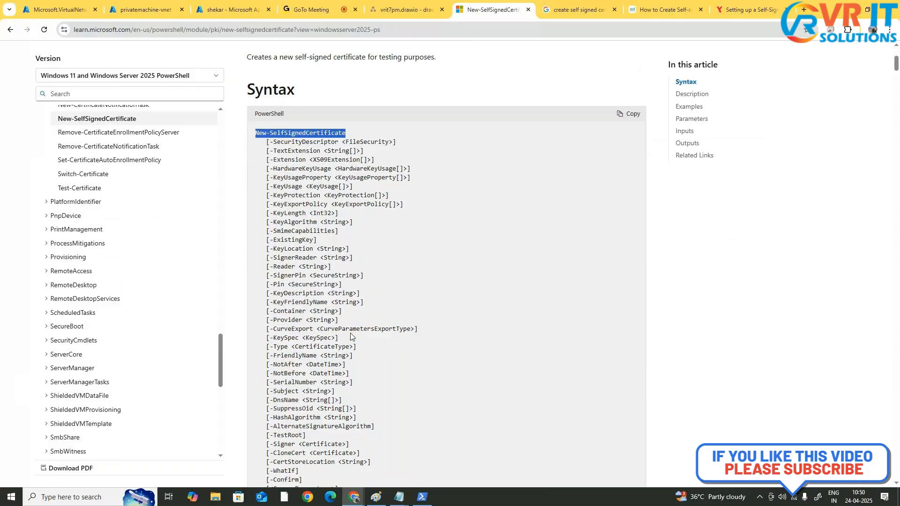
pyautogui.scroll(-1, 351, 336)
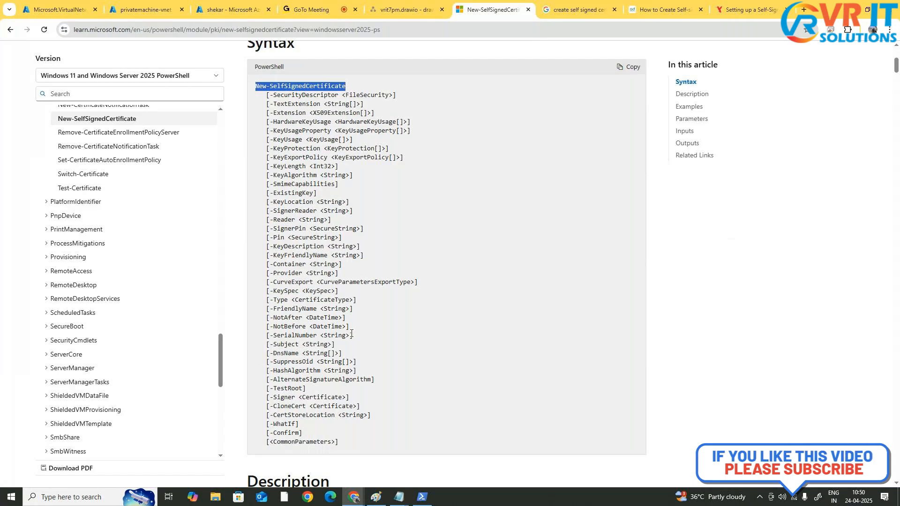
pyautogui.moveTo(269, 291); pyautogui.dragTo(292, 291)
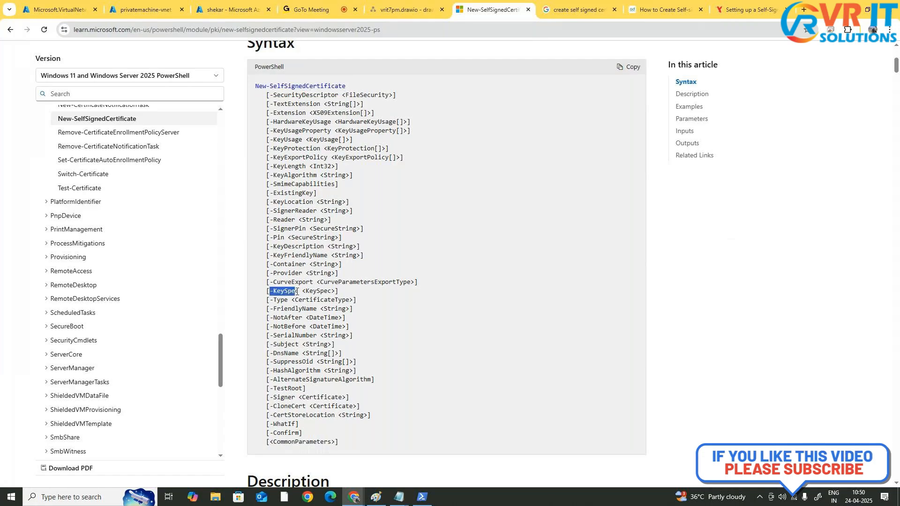
# Return to the Notepad draft and add the parameter "-KeySpec Signature" after "-Type Custom"
pyautogui.hotkey('alt', 'Tab')
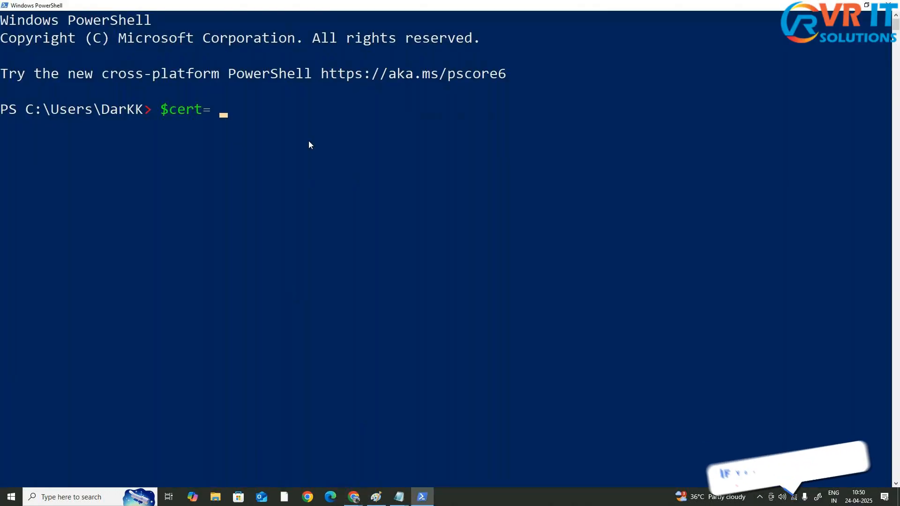
pyautogui.hotkey('alt', 'Tab')
pyautogui.hotkey('alt', 'Tab')
pyautogui.hotkey('alt', 'Tab')
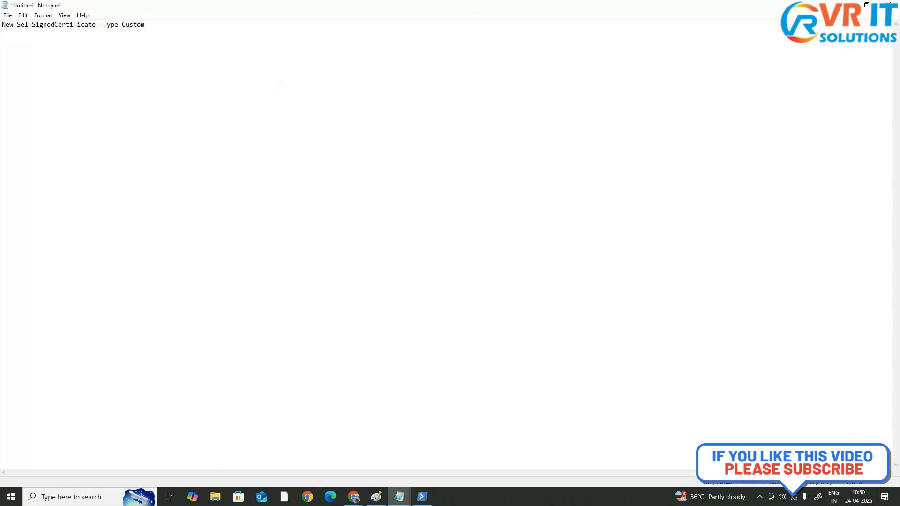
pyautogui.write('-KeySpec Signat')
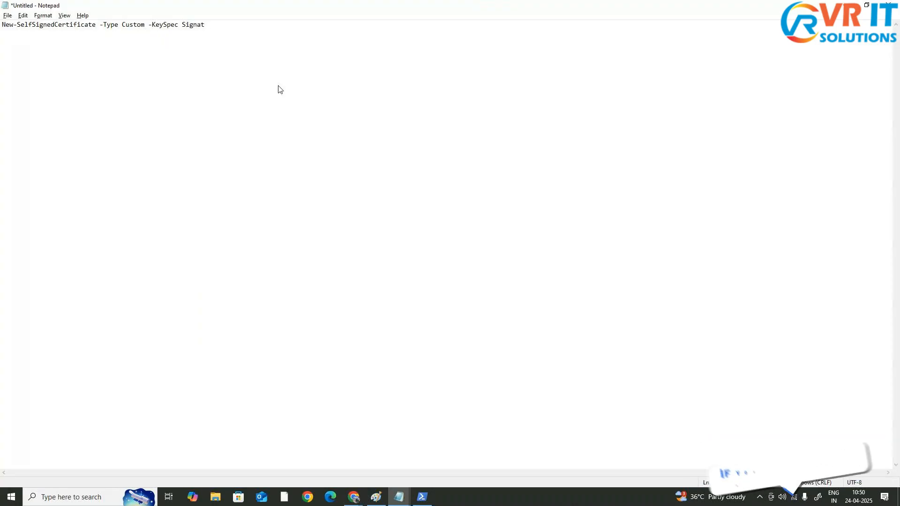
pyautogui.write('ure')
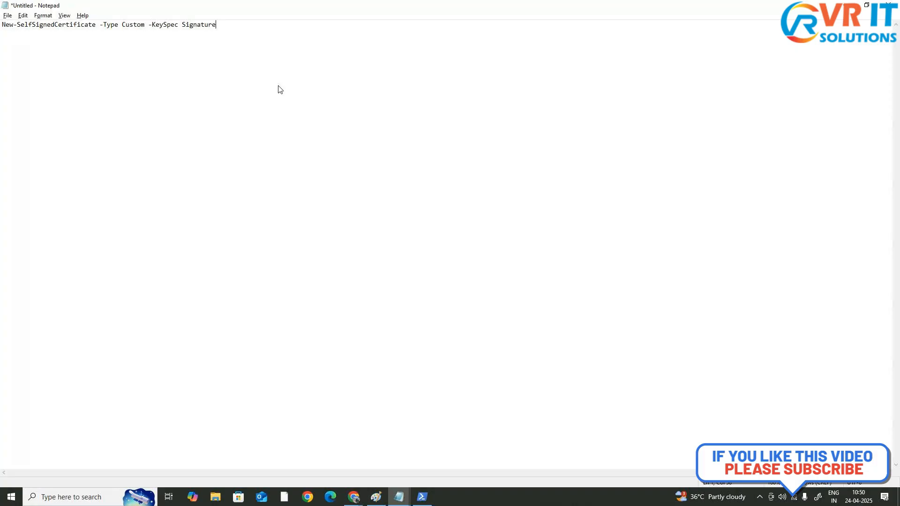
pyautogui.press('BackSpace')
# Copy the -Subject parameter name from the Microsoft Learn syntax and append it to the command in the Notepad draft
pyautogui.hotkey('alt', 'Tab')
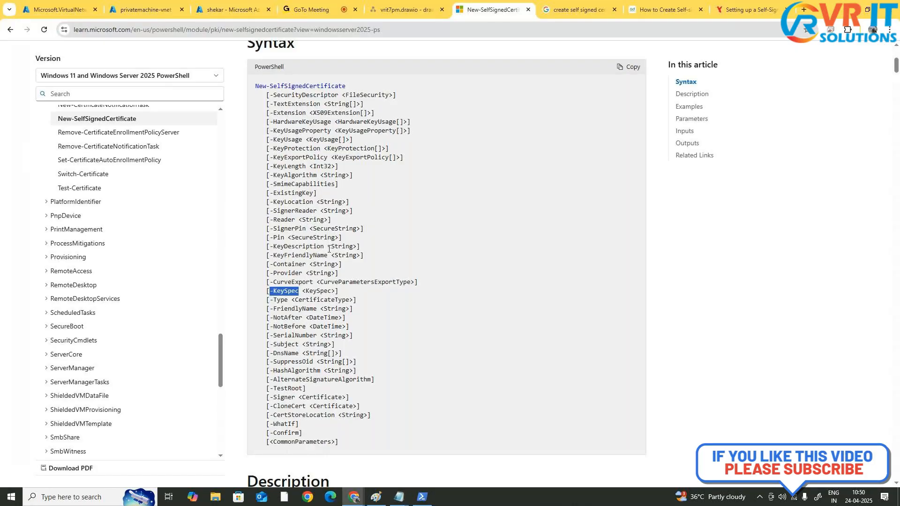
pyautogui.scroll(1, 330, 247)
pyautogui.scroll(-1, 313, 294)
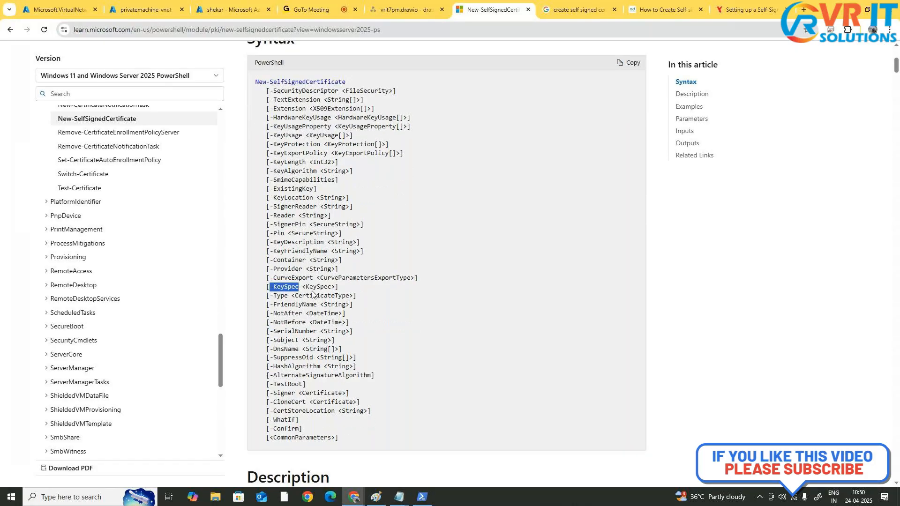
pyautogui.scroll(-2, 312, 294)
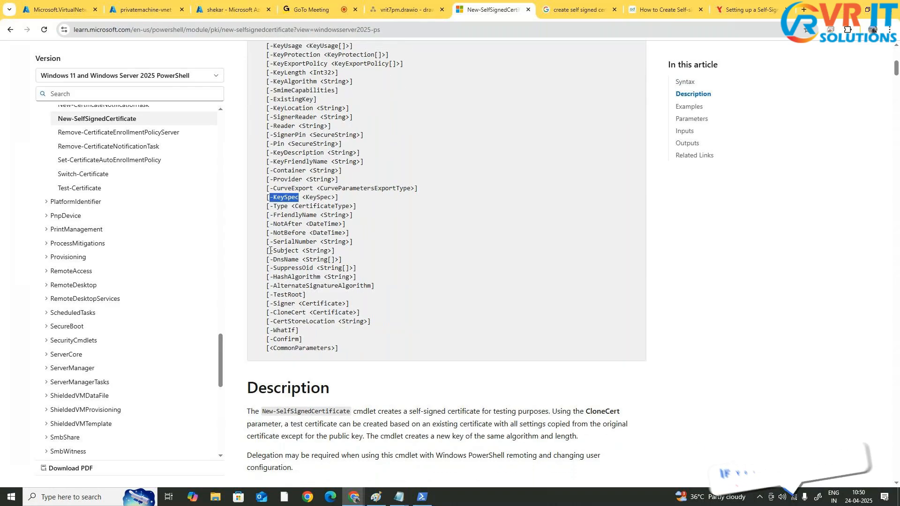
pyautogui.moveTo(270, 250); pyautogui.dragTo(298, 251)
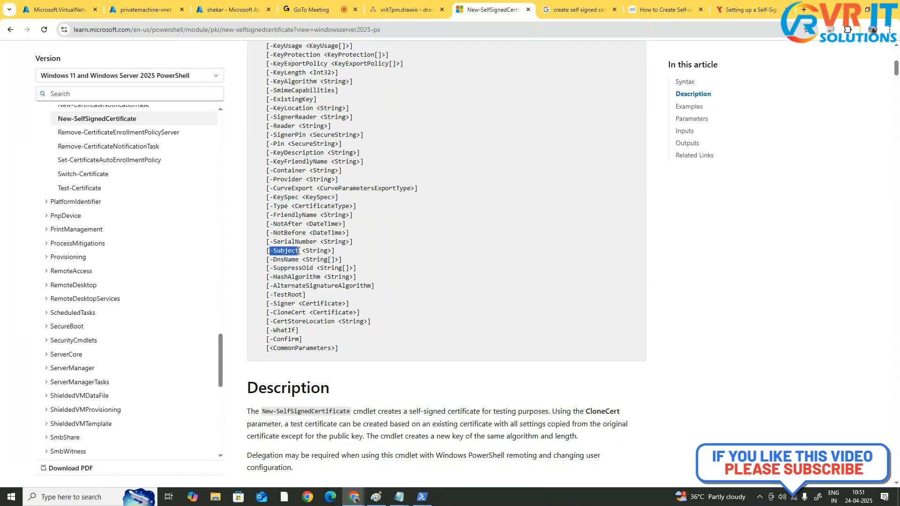
pyautogui.hotkey('ctrl', 'c')
pyautogui.hotkey('alt', 'Tab')
pyautogui.hotkey('ctrl', 'v')
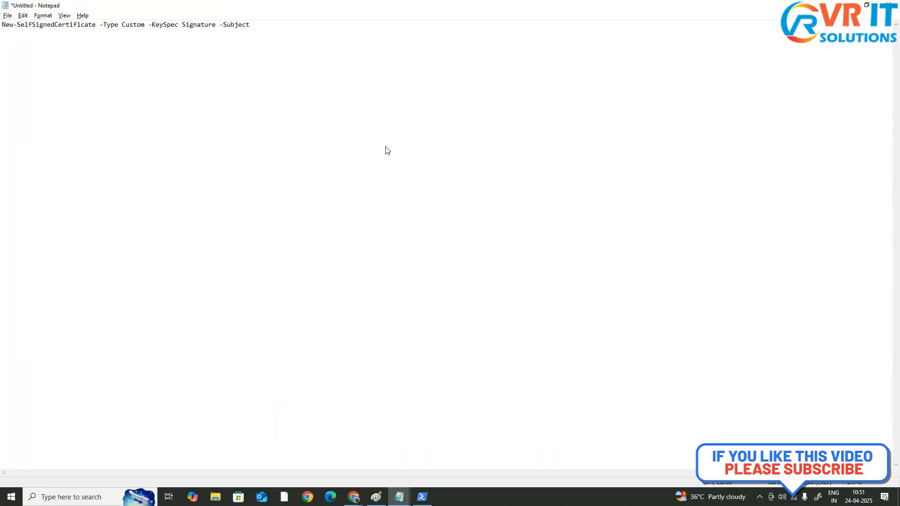
# Enter "CN=MyVPNCert" in double quotes as the value of the -Subject parameter
pyautogui.write('"C')
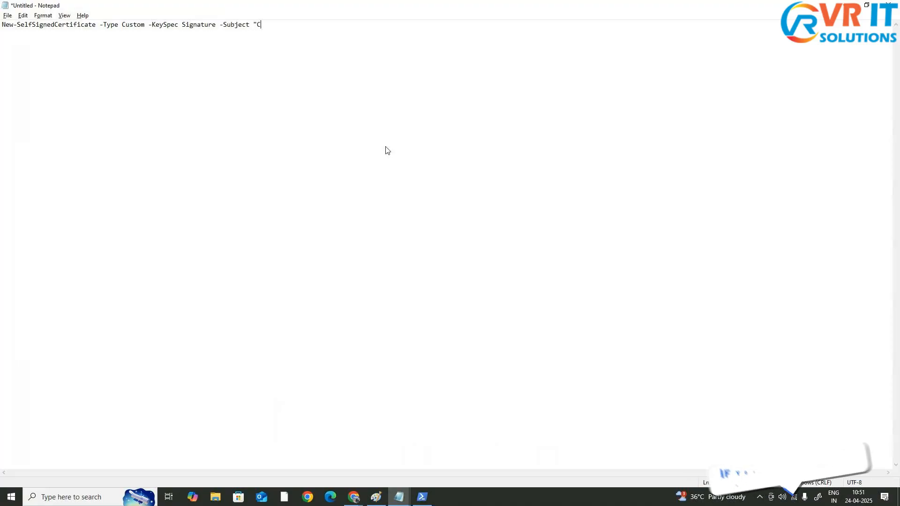
pyautogui.write('N=')
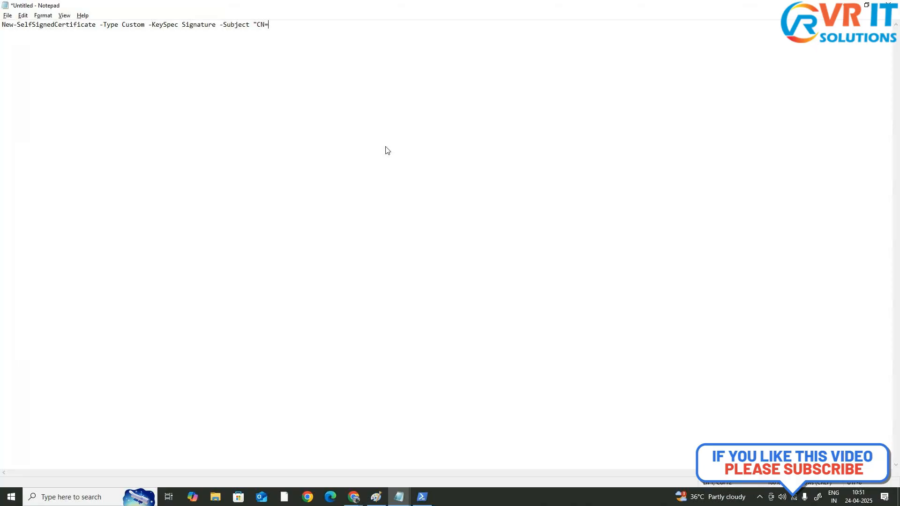
pyautogui.write('My')
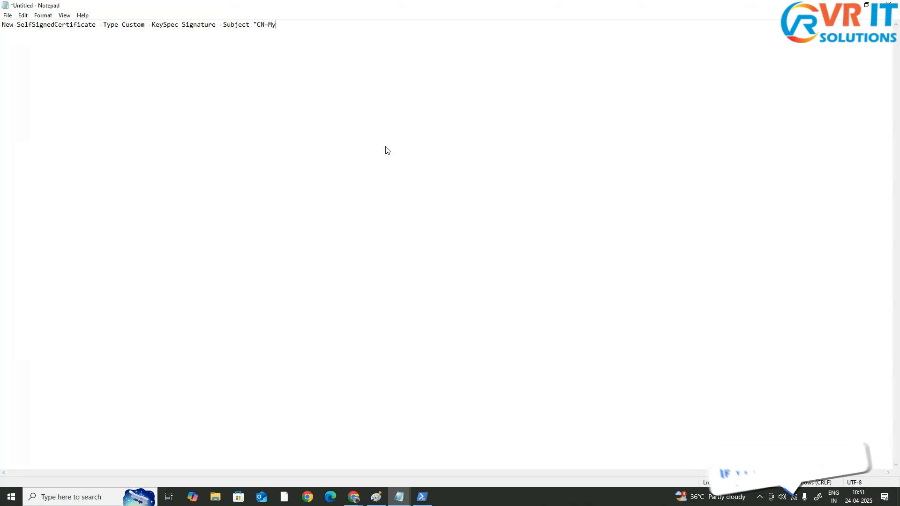
pyautogui.write('VPNCe')
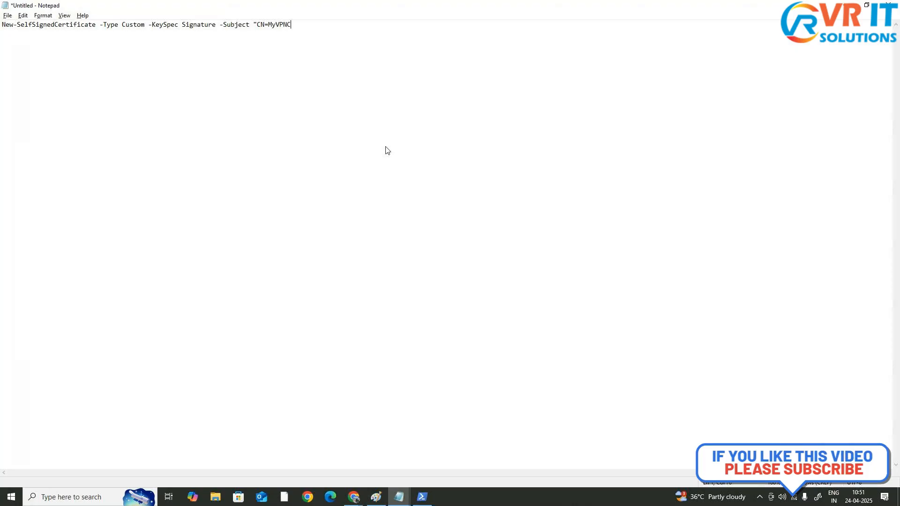
pyautogui.write('rt')
# Take the -KeyExportPolicy parameter from the Microsoft Learn syntax and add it to the Notepad draft with the value Exportable
pyautogui.hotkey('alt', 'Tab')
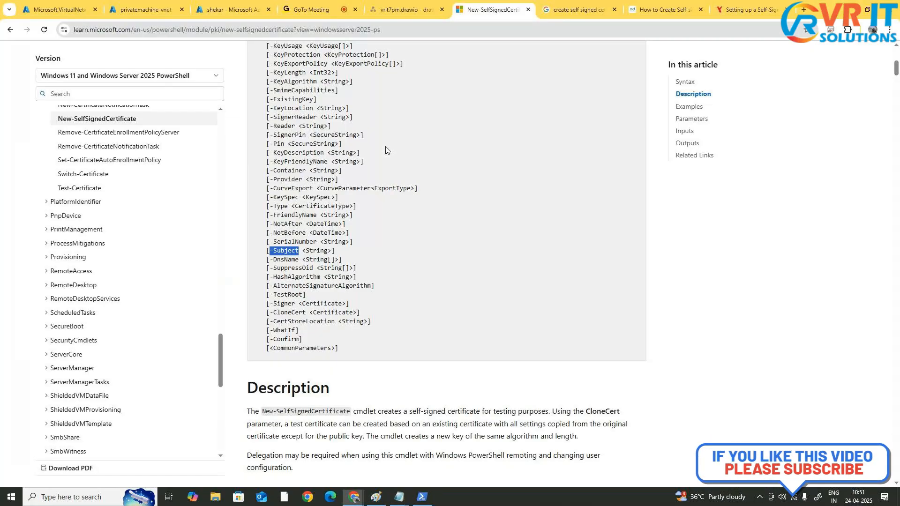
pyautogui.scroll(1, 320, 269)
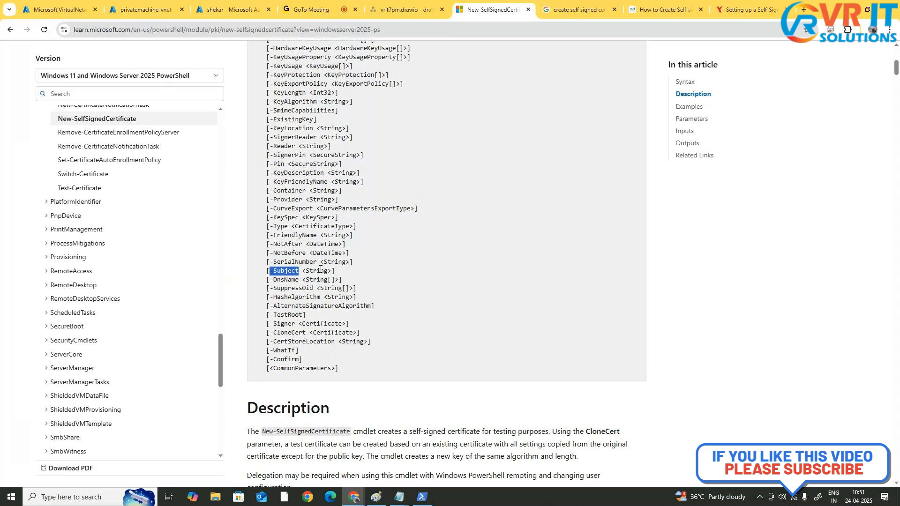
pyautogui.scroll(1, 321, 269)
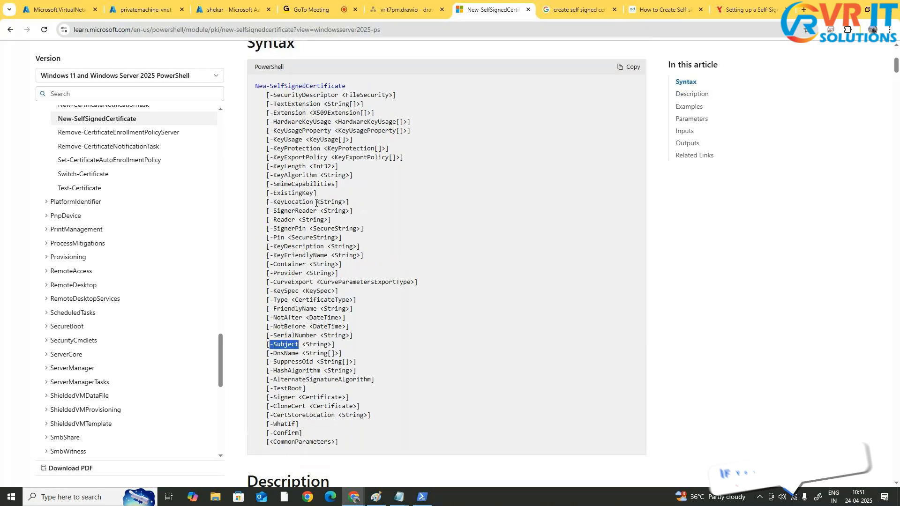
pyautogui.moveTo(270, 158); pyautogui.dragTo(326, 158)
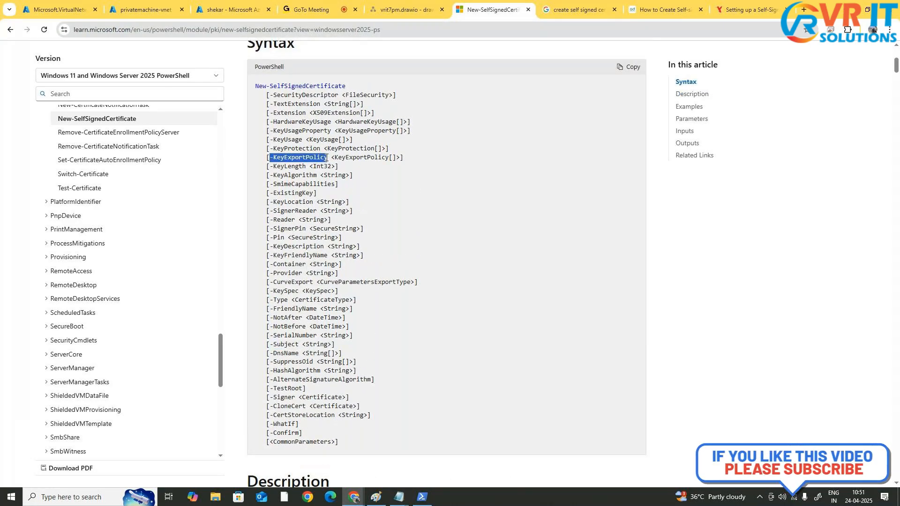
pyautogui.hotkey('alt', 'Tab')
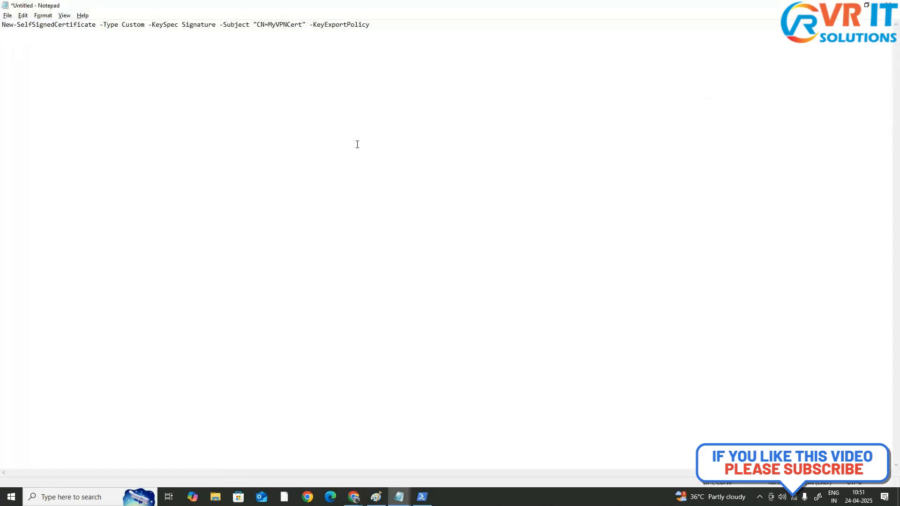
pyautogui.write('Exportable')
# Copy the -HashAlgorithm parameter from the Microsoft Learn syntax into the Notepad draft and give it the value sha256
pyautogui.hotkey('alt', 'Tab')
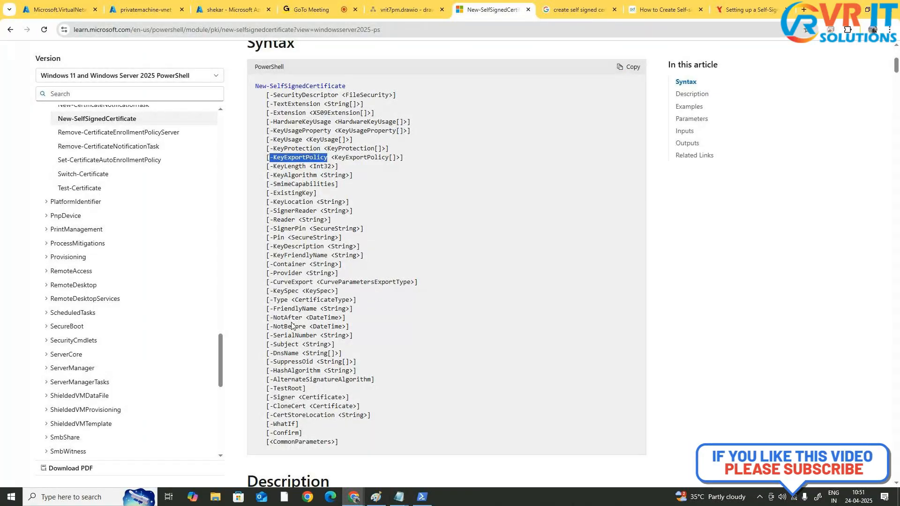
pyautogui.moveTo(270, 370); pyautogui.dragTo(321, 370)
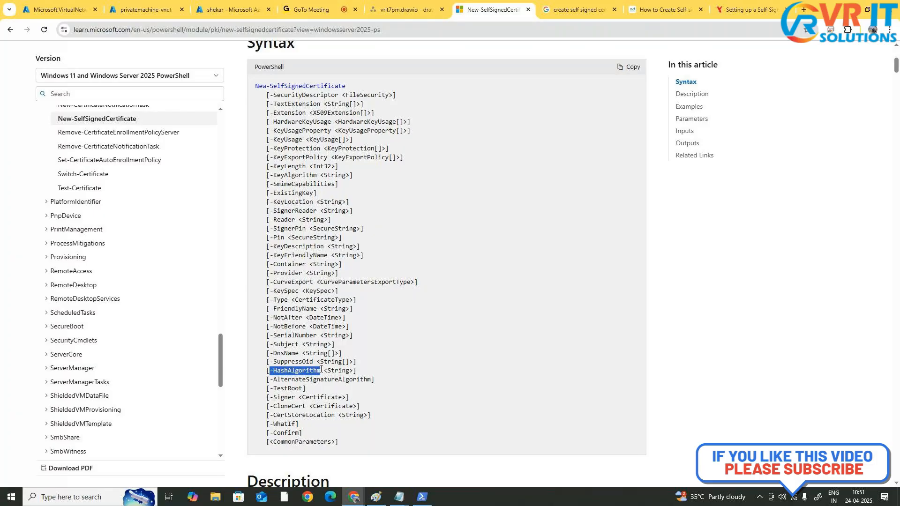
pyautogui.hotkey('ctrl', 'c')
pyautogui.hotkey('alt', 'Tab')
pyautogui.hotkey('ctrl', 'v')
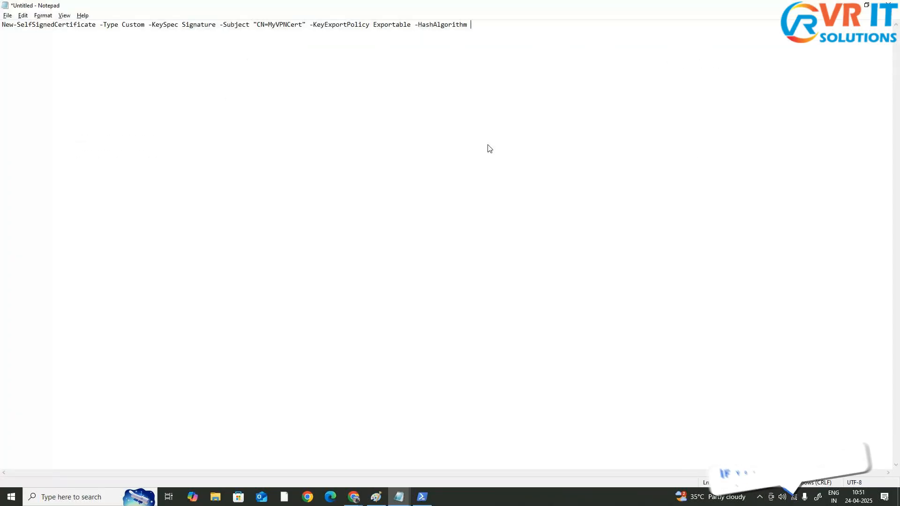
pyautogui.write('sha2')
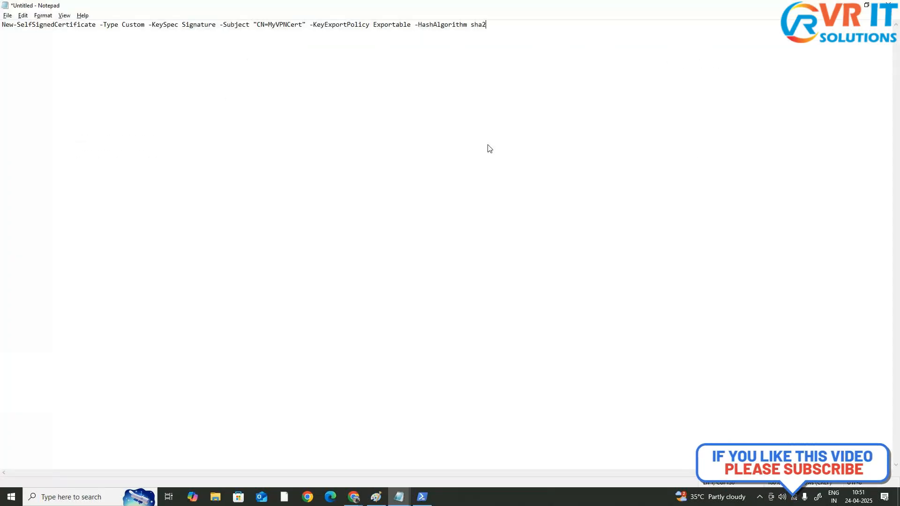
pyautogui.write('56')
# Copy the -KeyLength parameter from the Microsoft Learn syntax into the Notepad draft and give it the value 2048
pyautogui.hotkey('alt', 'Tab')
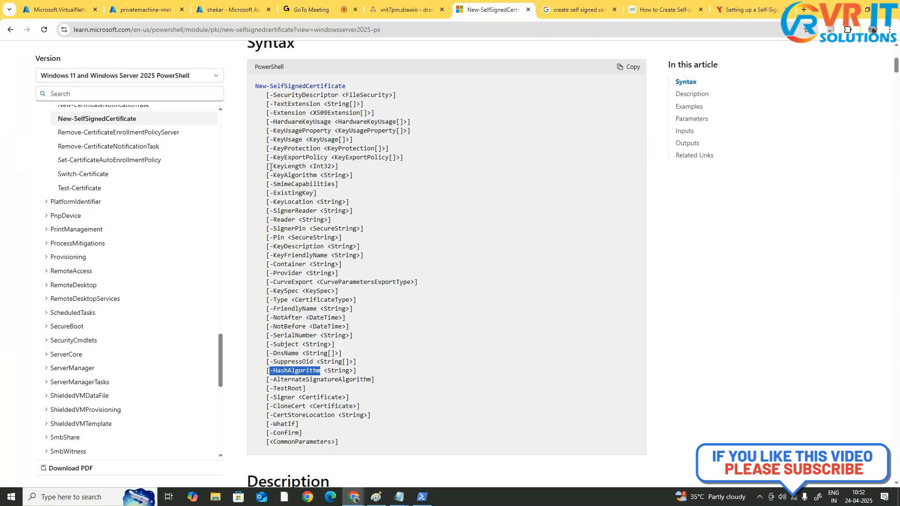
pyautogui.moveTo(270, 168); pyautogui.dragTo(308, 167)
pyautogui.hotkey('ctrl', 'c')
pyautogui.hotkey('alt', 'Tab')
pyautogui.hotkey('ctrl', 'v')
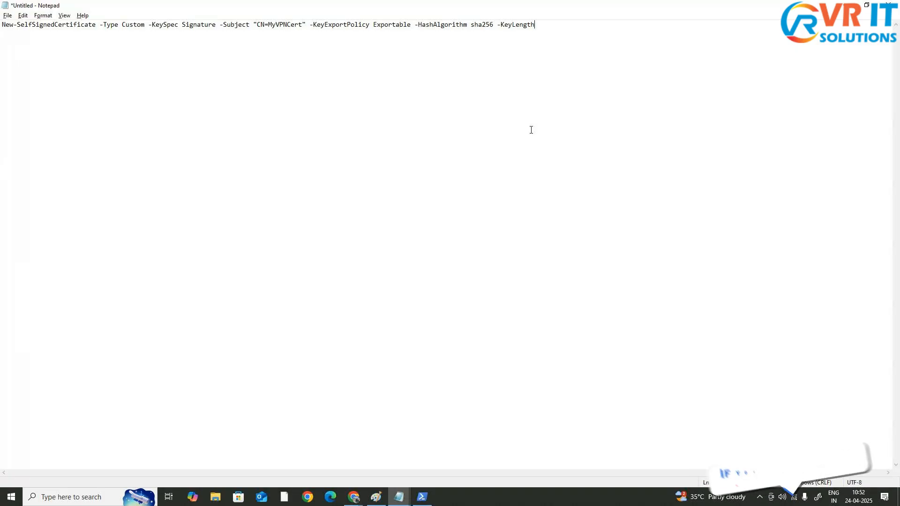
pyautogui.hotkey('alt', 'Tab')
pyautogui.hotkey('alt', 'Tab')
pyautogui.write('20')
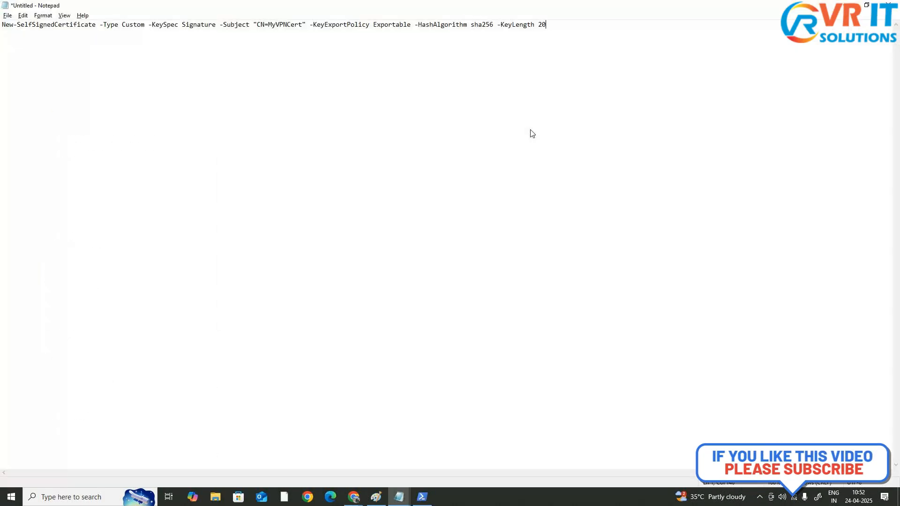
pyautogui.write('48')
# Copy the -CertStoreLocation parameter from the Microsoft Learn syntax into the Notepad draft and add an empty pair of double quotes after it
pyautogui.hotkey('alt', 'Tab')
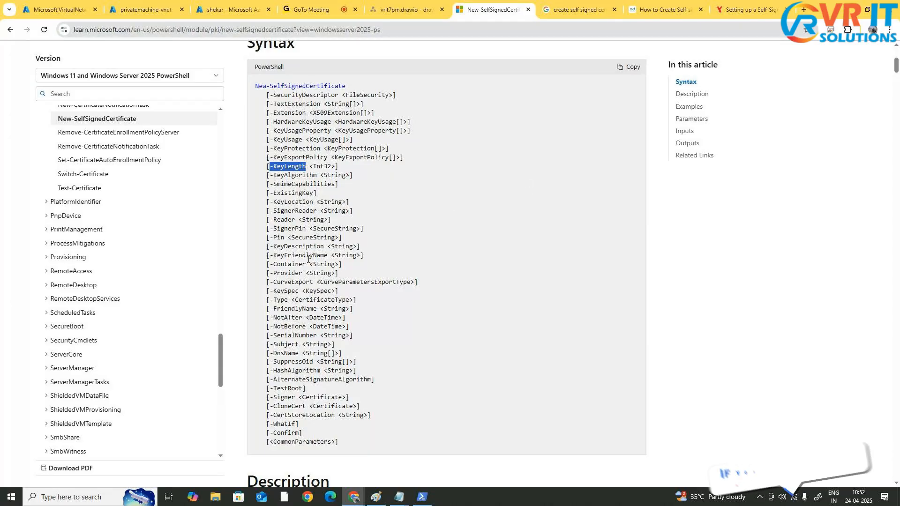
pyautogui.click(271, 417)
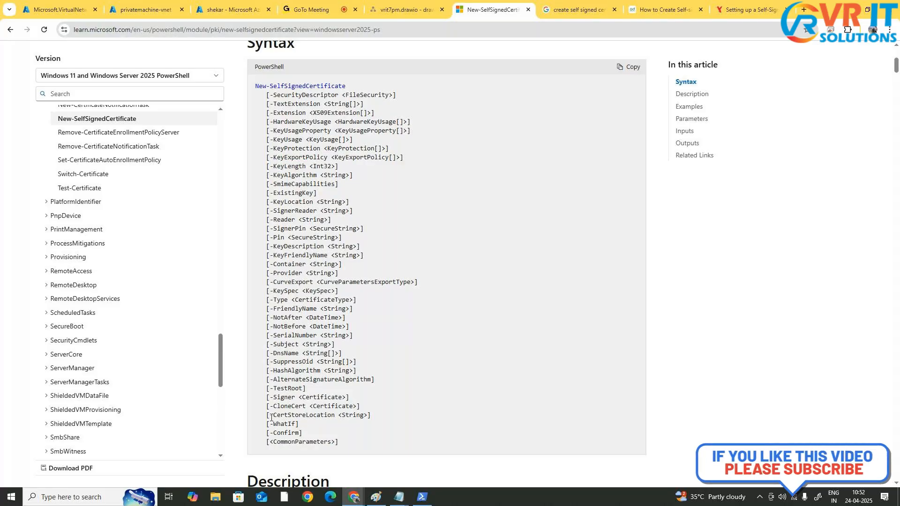
pyautogui.hotkey('alt', 'Tab')
pyautogui.hotkey('ctrl', 'v')
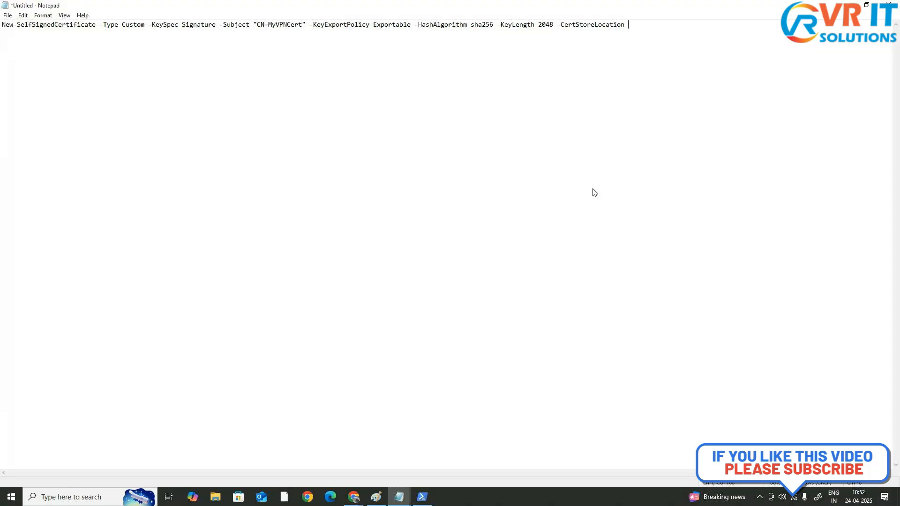
pyautogui.write('"')
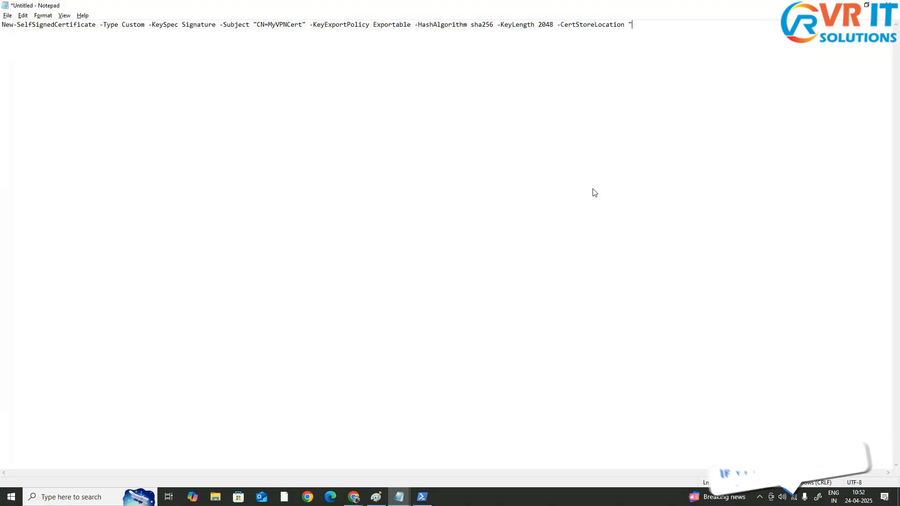
pyautogui.write('"')
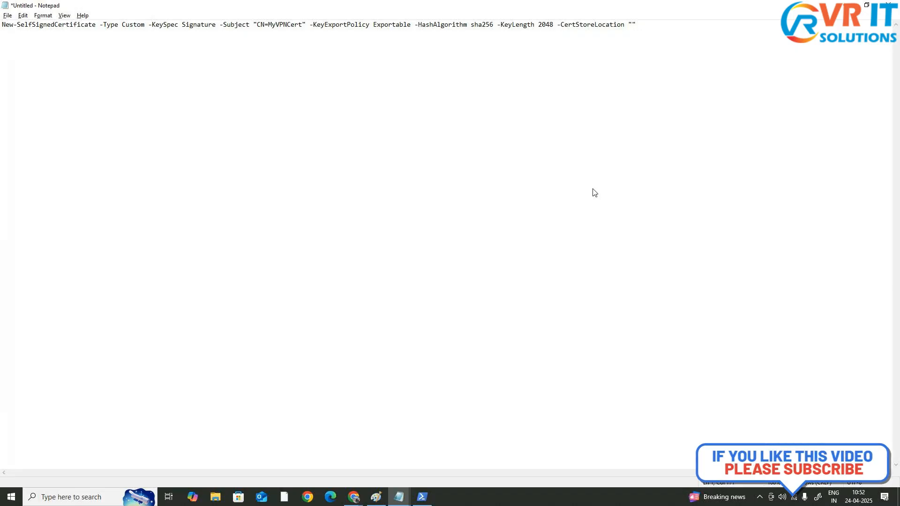
# Copy the user profile folder path from the PowerShell prompt and paste it between the quotes of -CertStoreLocation in the Notepad draft
pyautogui.hotkey('alt', 'Tab')
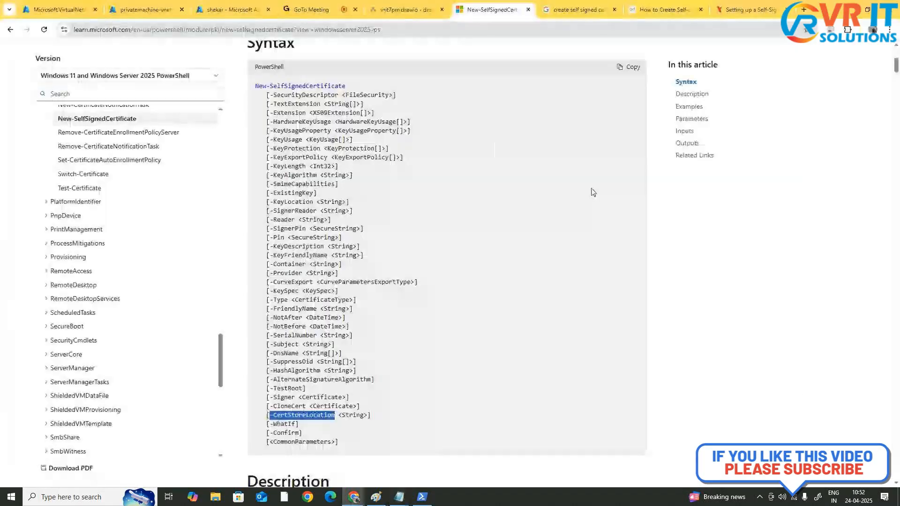
pyautogui.hotkey('alt', 'Tab')
pyautogui.moveTo(142, 111); pyautogui.dragTo(28, 114)
pyautogui.rightClick(28, 113)
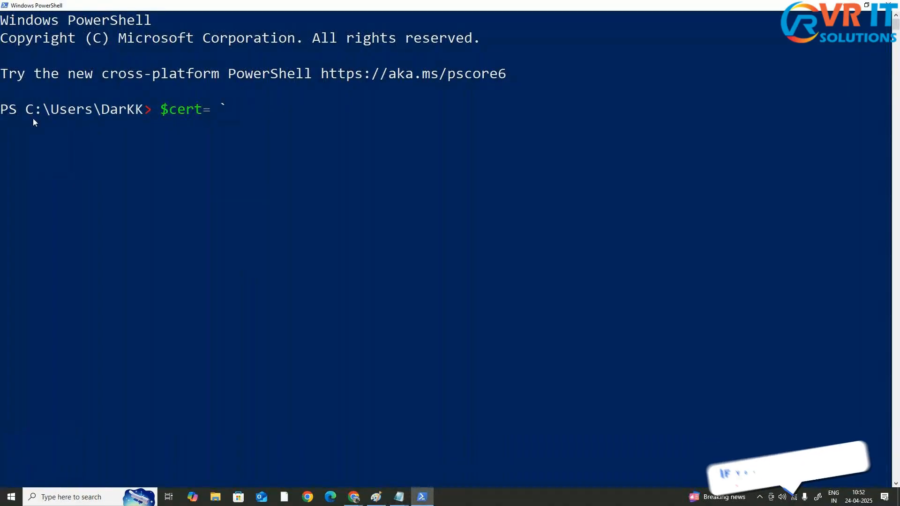
pyautogui.hotkey('alt', 'Tab')
pyautogui.hotkey('alt', 'Tab')
pyautogui.hotkey('ctrl', 'v')
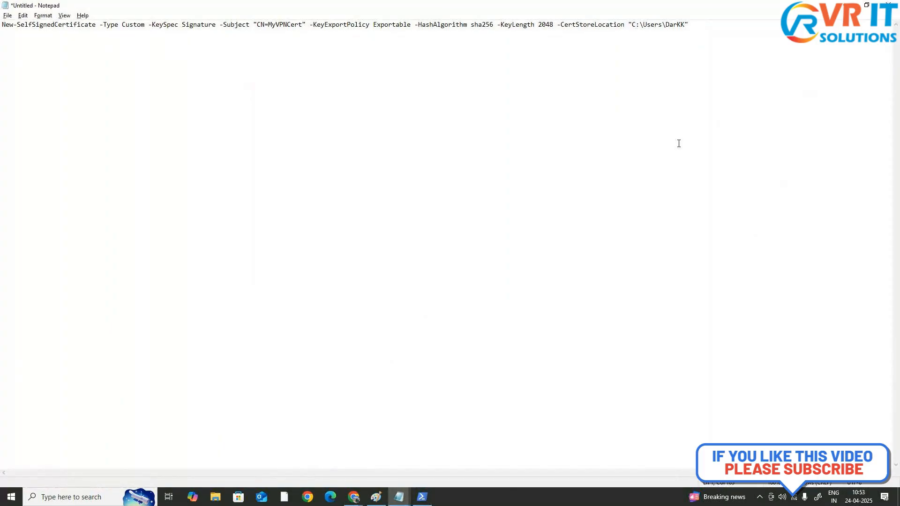
pyautogui.press('Right')
# Copy the -KeyUsageProperty parameter from the Microsoft Learn syntax into the Notepad draft and give it the value Sign
pyautogui.hotkey('alt', 'Tab')
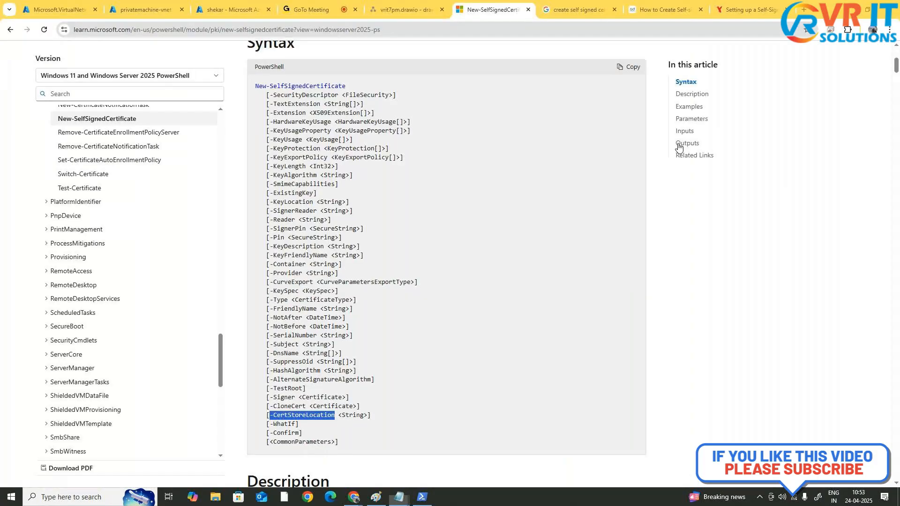
pyautogui.moveTo(269, 131); pyautogui.dragTo(333, 133)
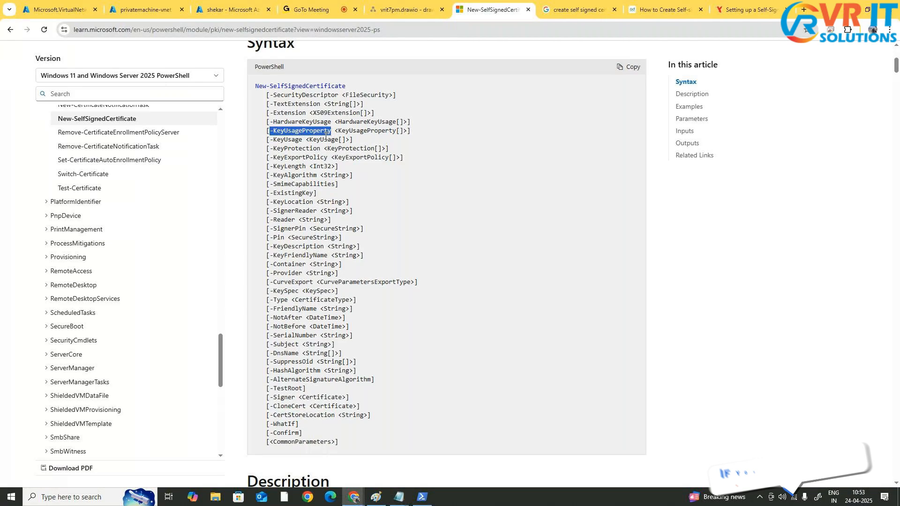
pyautogui.hotkey('ctrl', 'c')
pyautogui.hotkey('alt', 'Tab')
pyautogui.hotkey('ctrl', 'v')
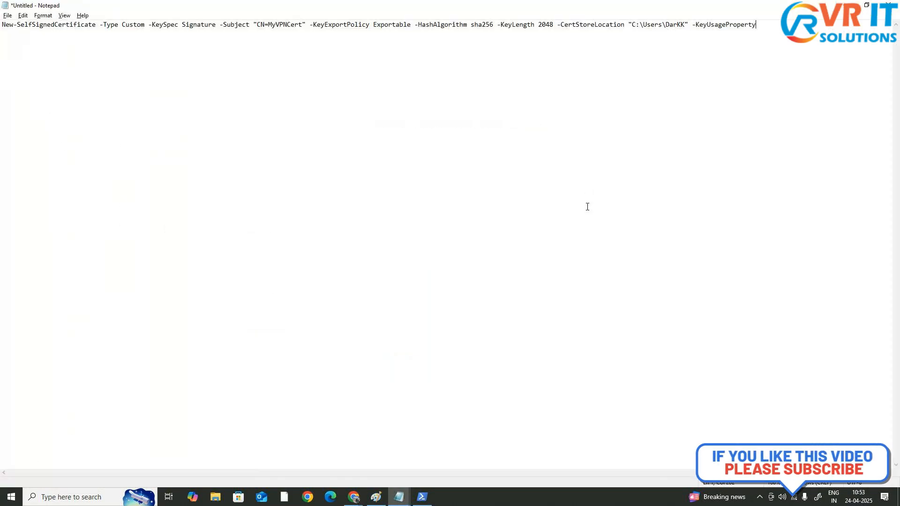
pyautogui.write('Sign -')
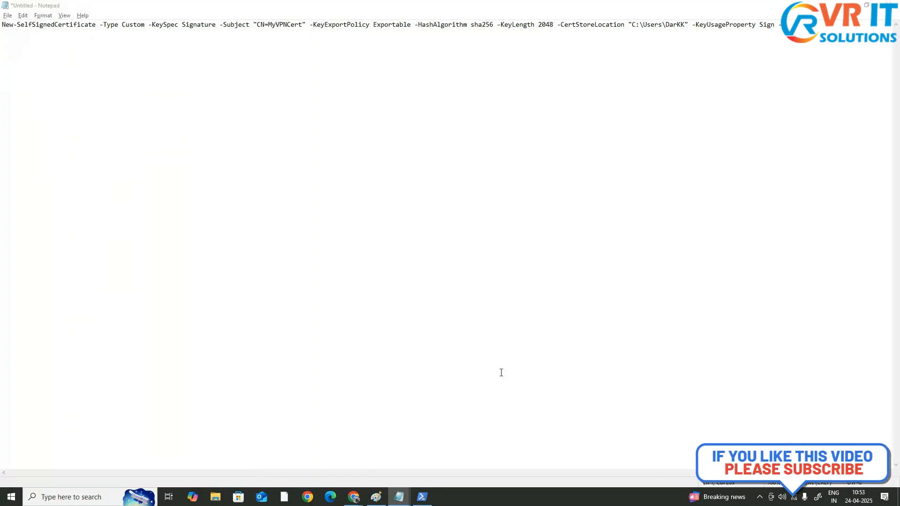
# Copy the -KeyUsage parameter from the Microsoft Learn syntax to the end of the Notepad draft and give it the value CertSign
pyautogui.hotkey('alt', 'Tab')
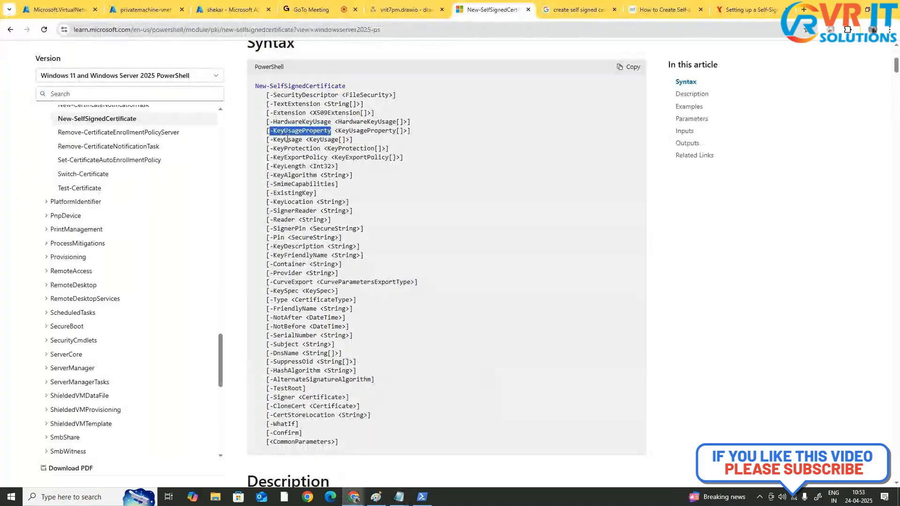
pyautogui.moveTo(271, 140); pyautogui.dragTo(302, 139)
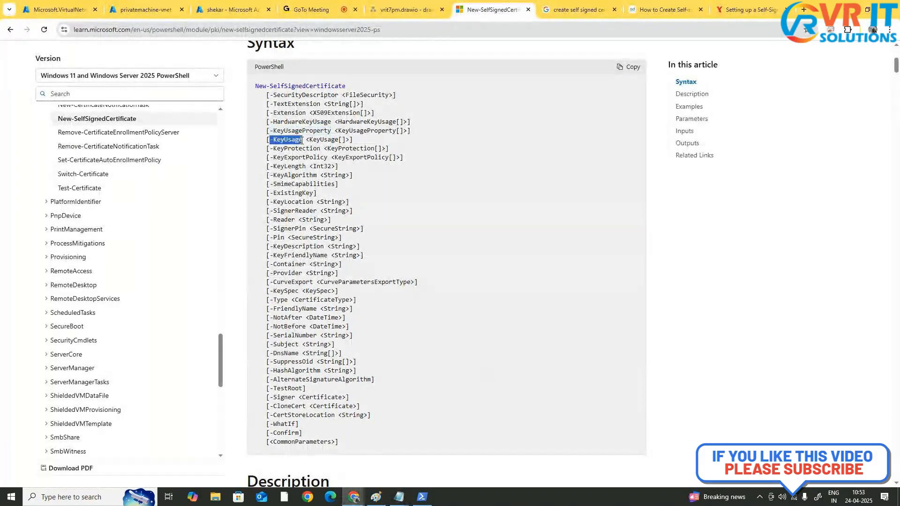
pyautogui.hotkey('alt', 'Tab')
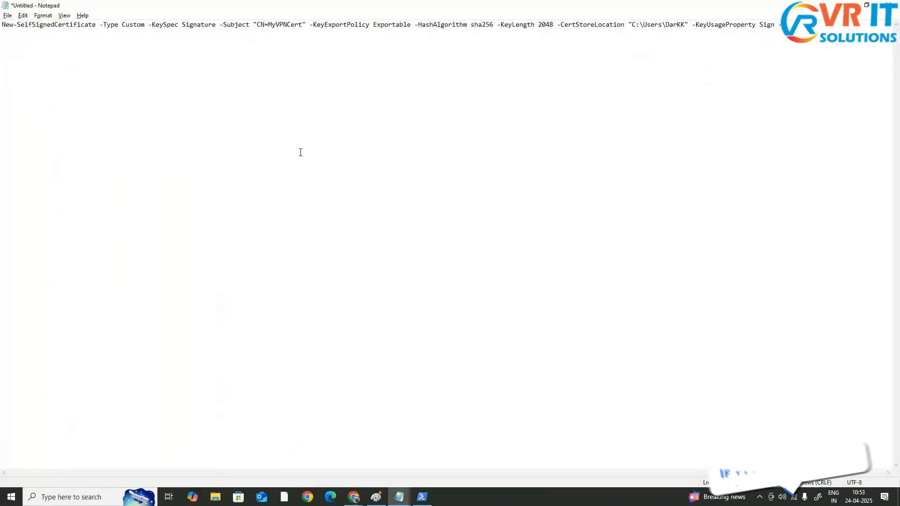
pyautogui.hotkey('alt', 'Tab')
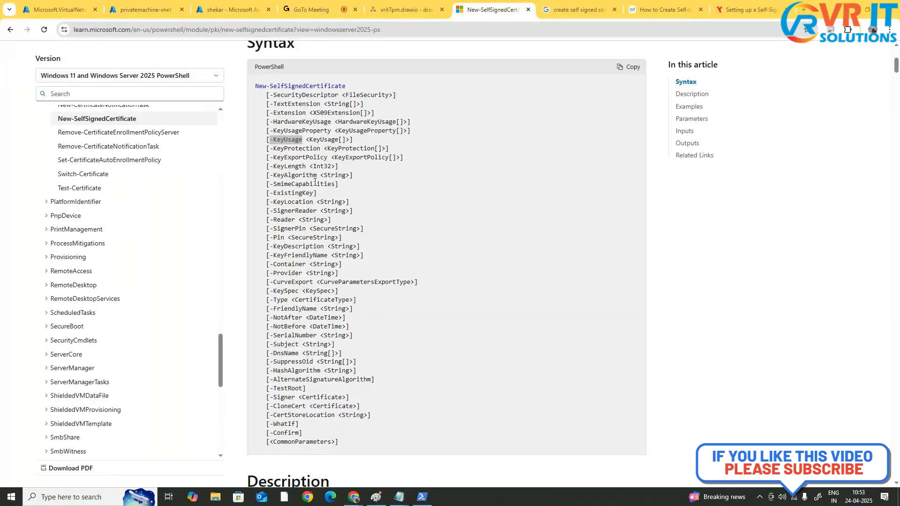
pyautogui.hotkey('alt', 'Tab')
pyautogui.hotkey('ctrl', 'v')
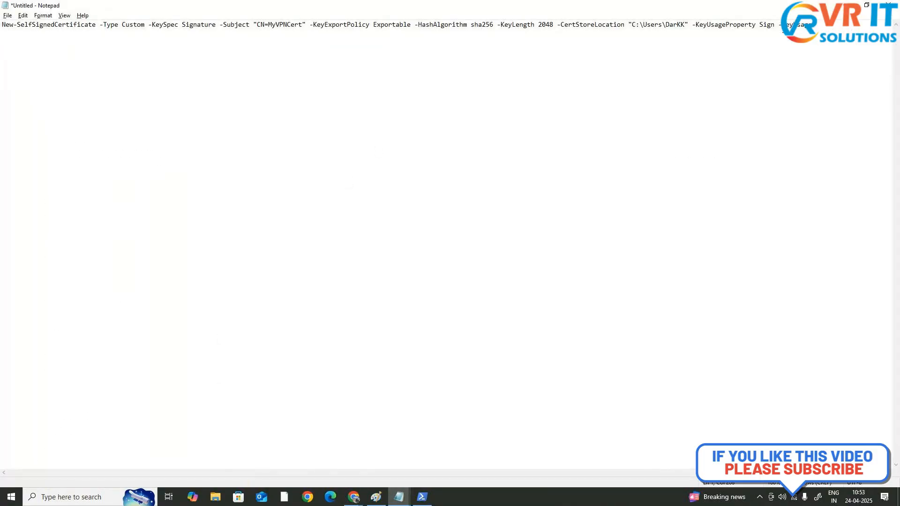
pyautogui.press('Right')
pyautogui.press('Right')
pyautogui.press('Right')
pyautogui.press('Right')
pyautogui.press('Right')
pyautogui.write('CertSig')
pyautogui.hotkey('ctrl', 'a')
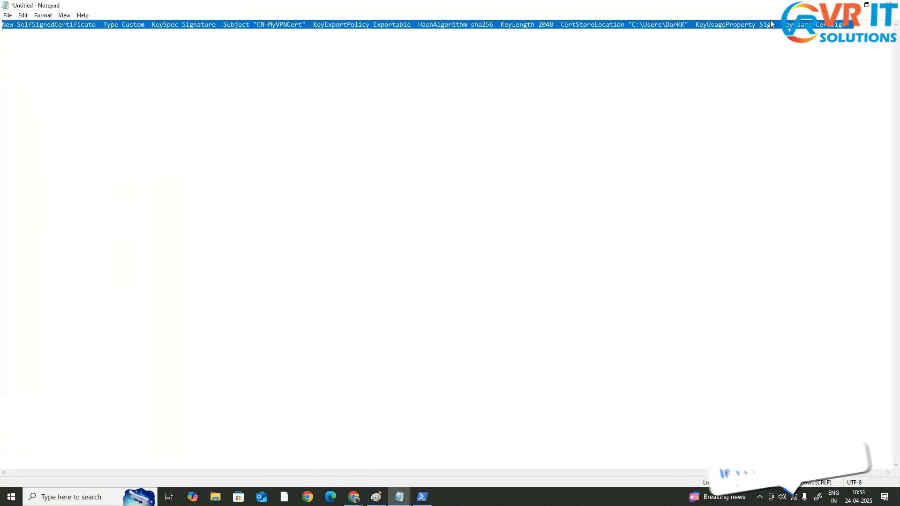
pyautogui.click(532, 24)
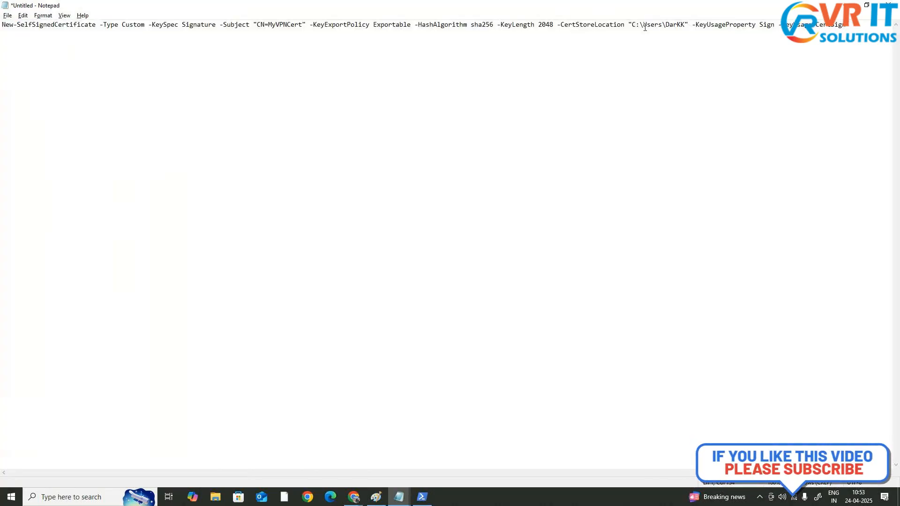
pyautogui.moveTo(632, 25); pyautogui.dragTo(685, 21)
pyautogui.hotkey('alt', 'Tab')
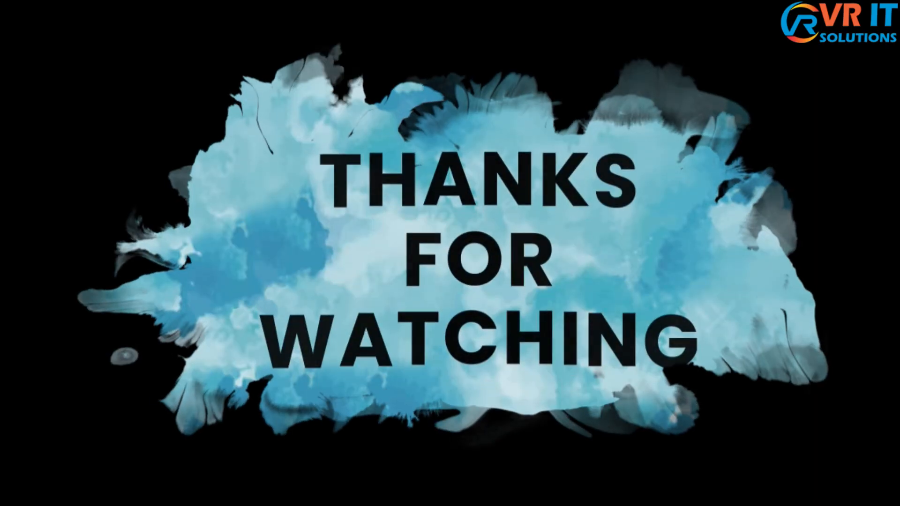